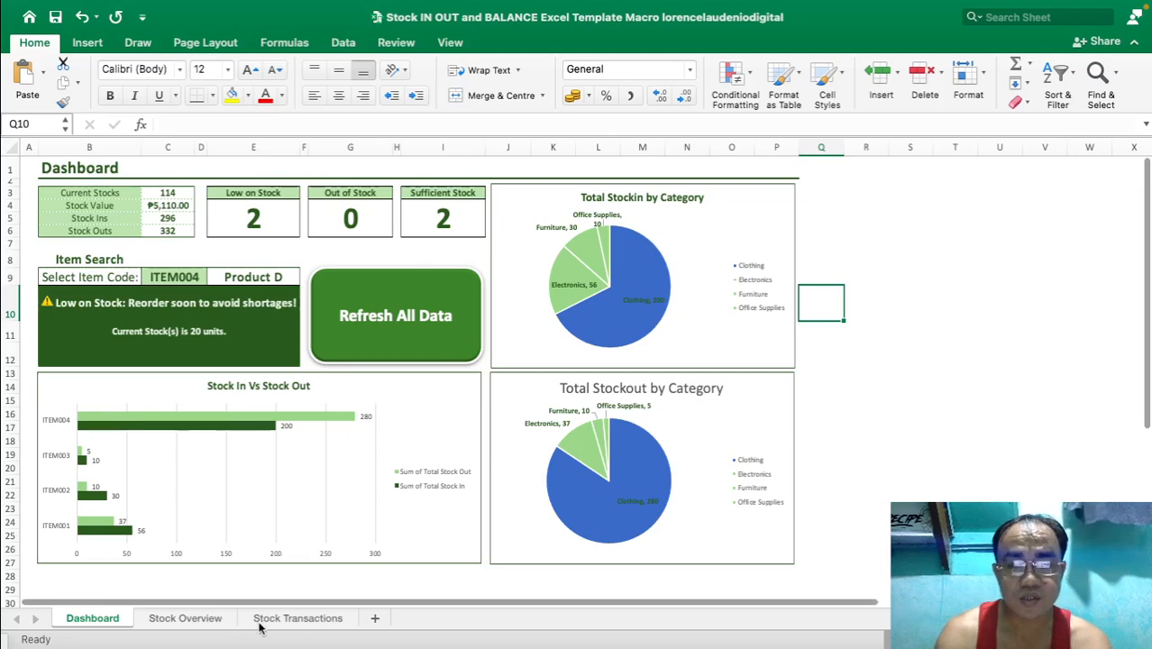
- View the Stock Overview and Stock Transactions sheets, finishing on Stock Overview
left_click(216, 621)
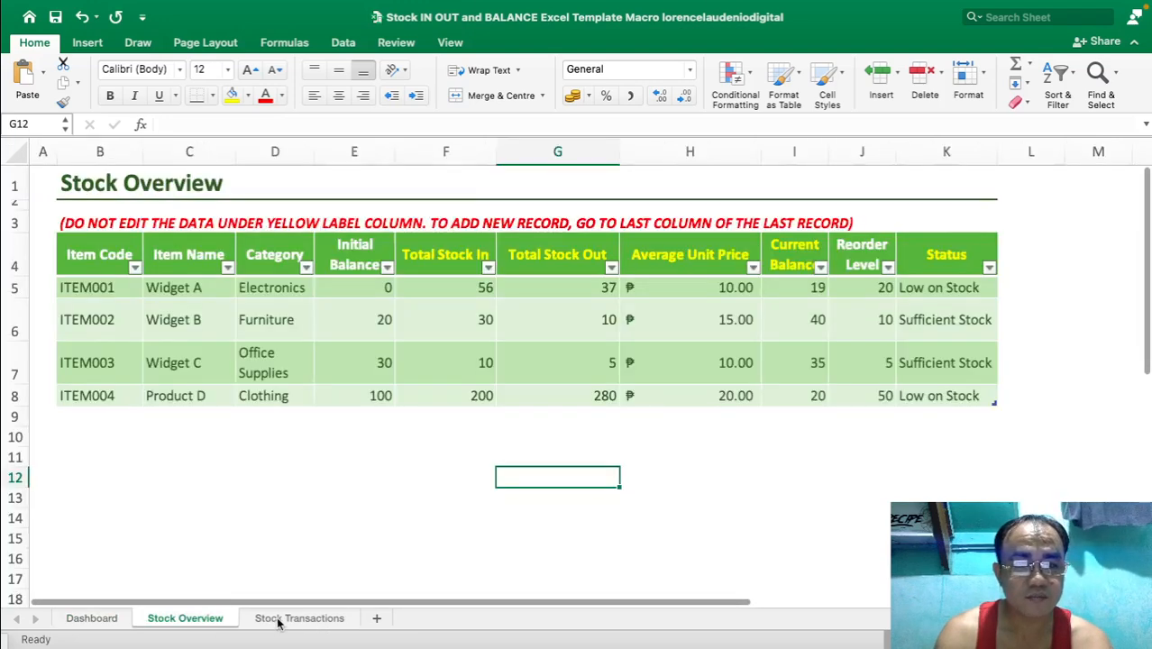
left_click(285, 621)
left_click(204, 622)
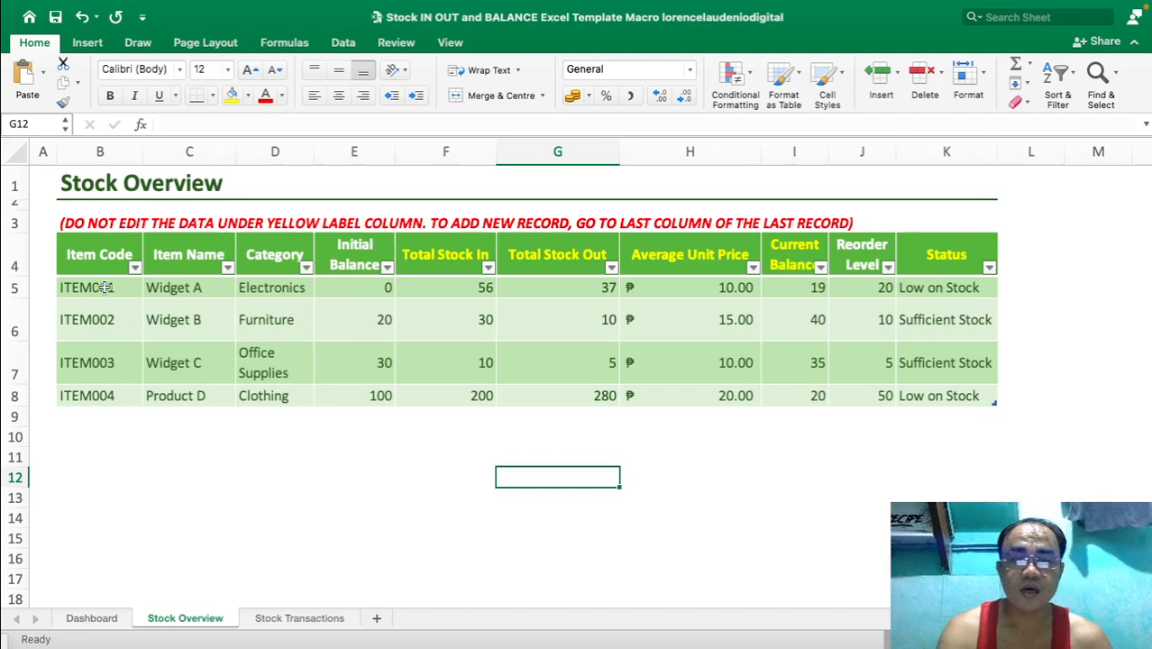
- Examine the Stock Overview table's columns one by one, from Item Name through Category, balances and stock totals to Reorder Level and Status
left_click(202, 163)
left_click(293, 154)
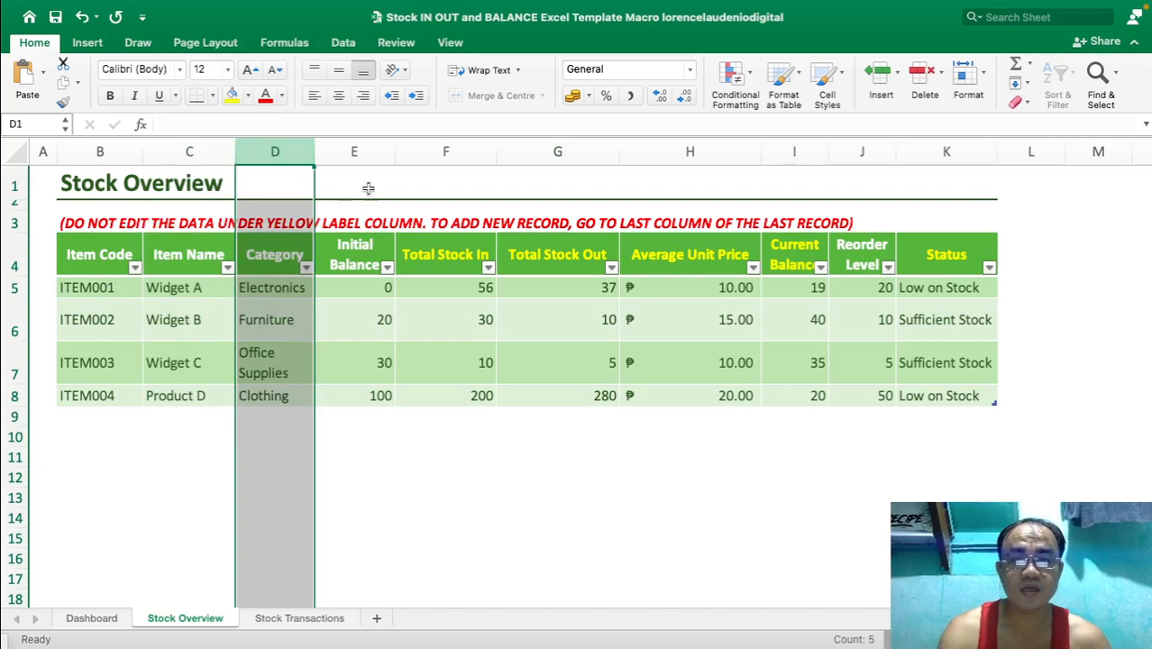
left_click(365, 154)
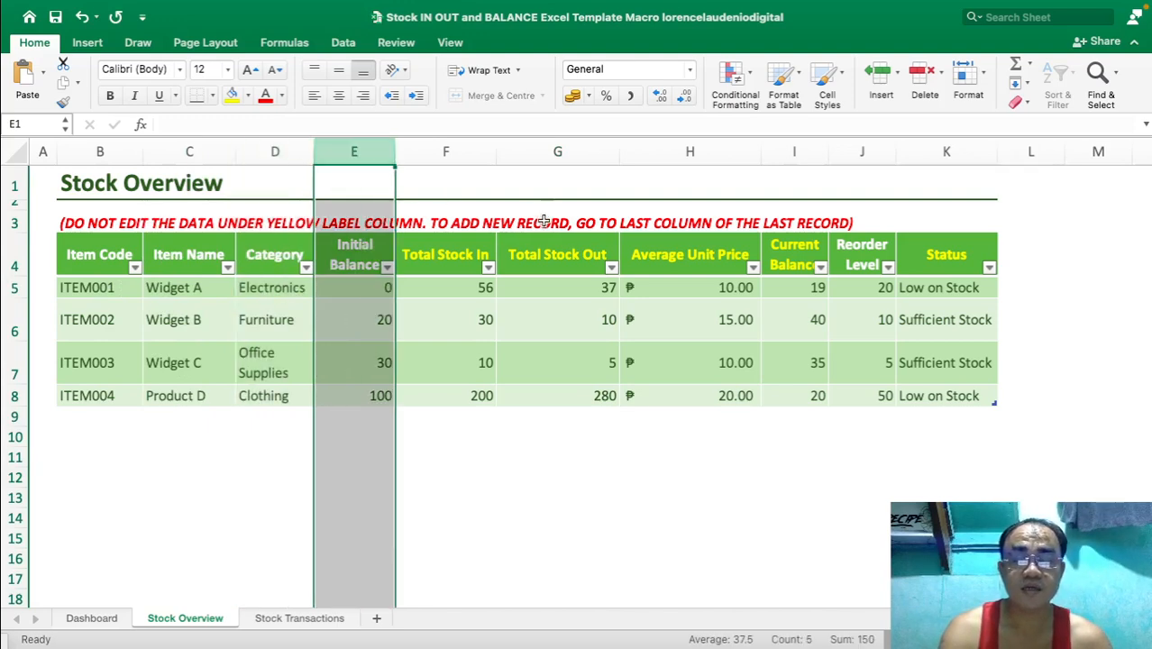
left_click(457, 151)
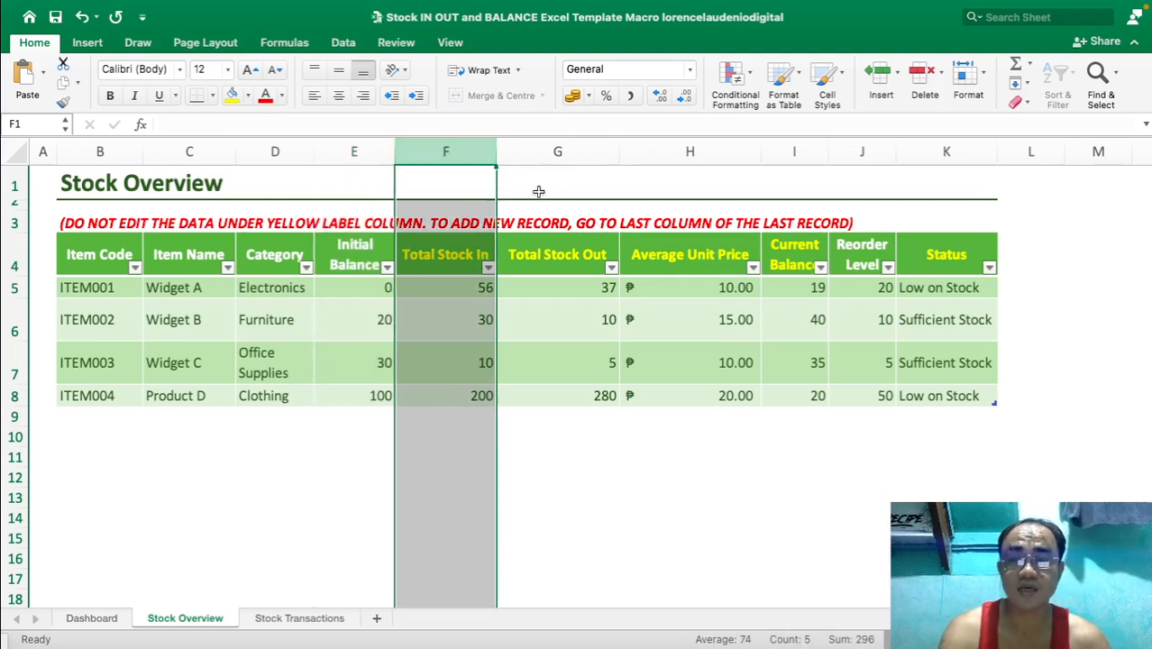
left_click(560, 153)
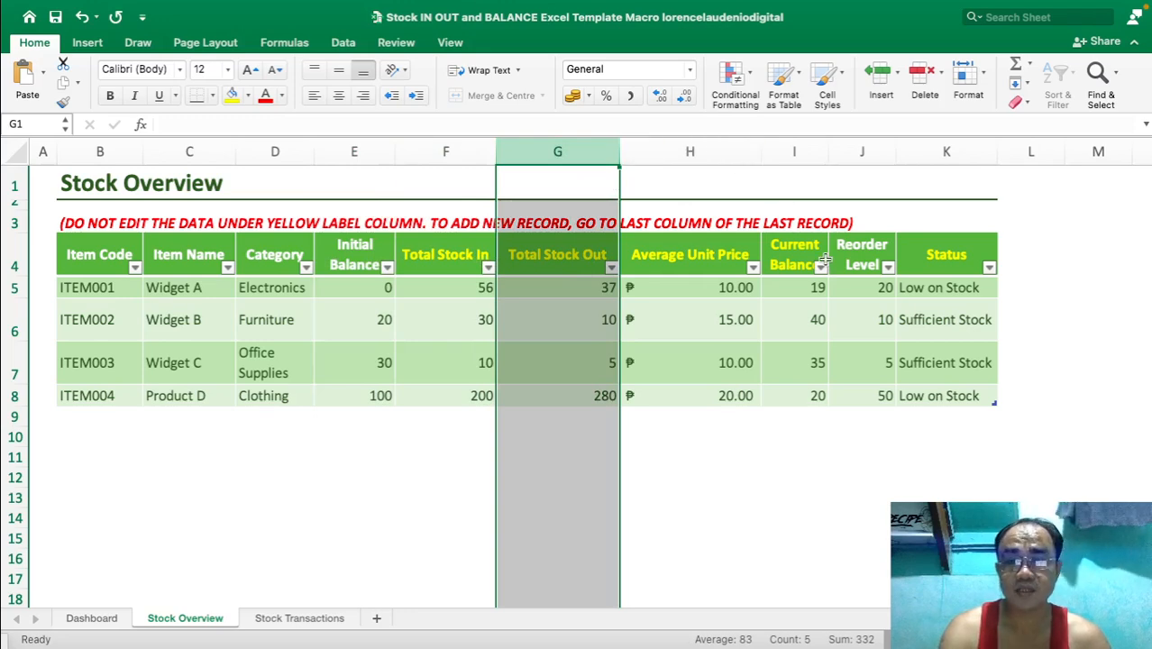
left_click(797, 153)
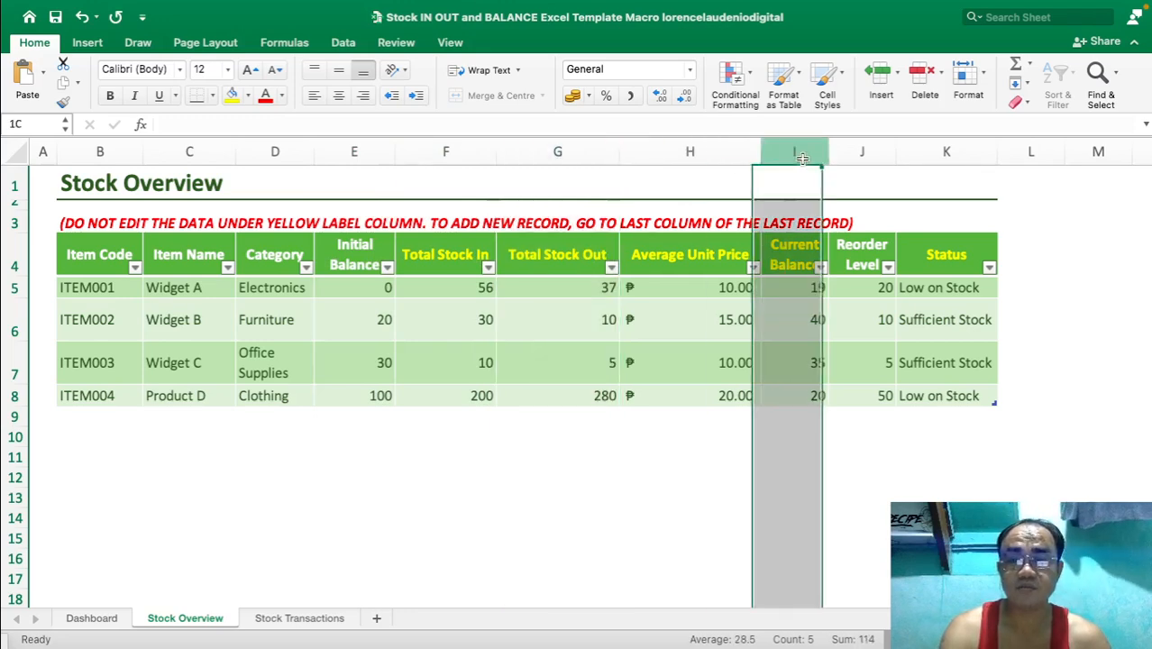
left_click(870, 155)
left_click(964, 153)
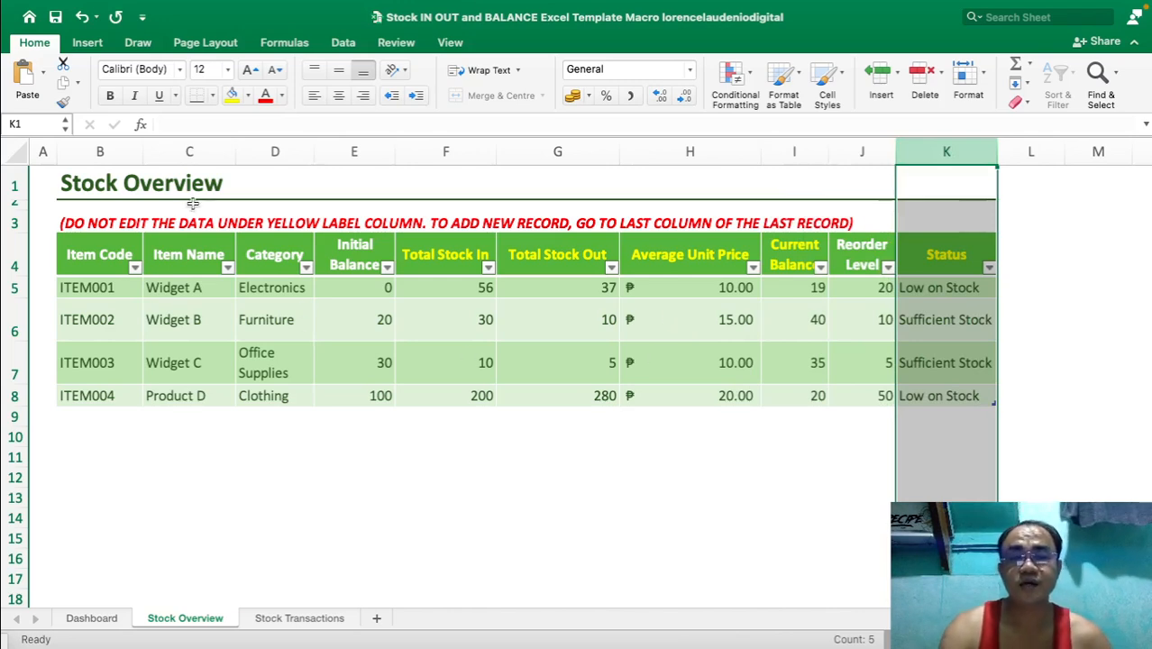
- Examine the Item Code column and its individual codes in the Stock Overview table
left_click(65, 147)
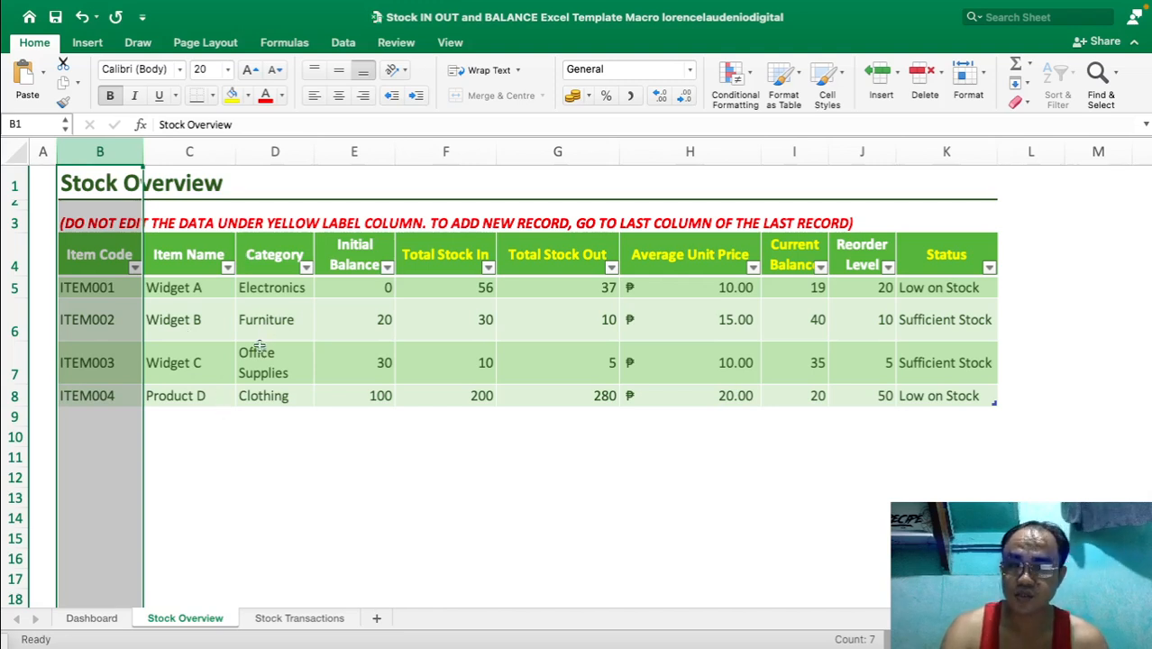
left_click(107, 287)
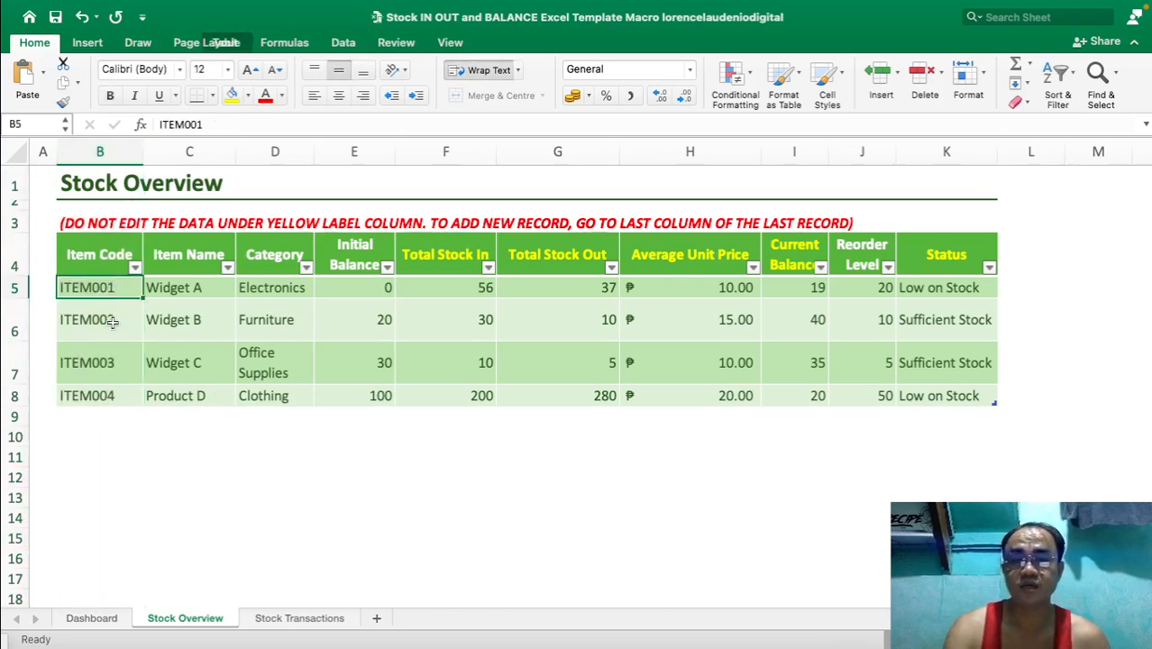
left_click(110, 321)
left_click(114, 356)
key("super+a")
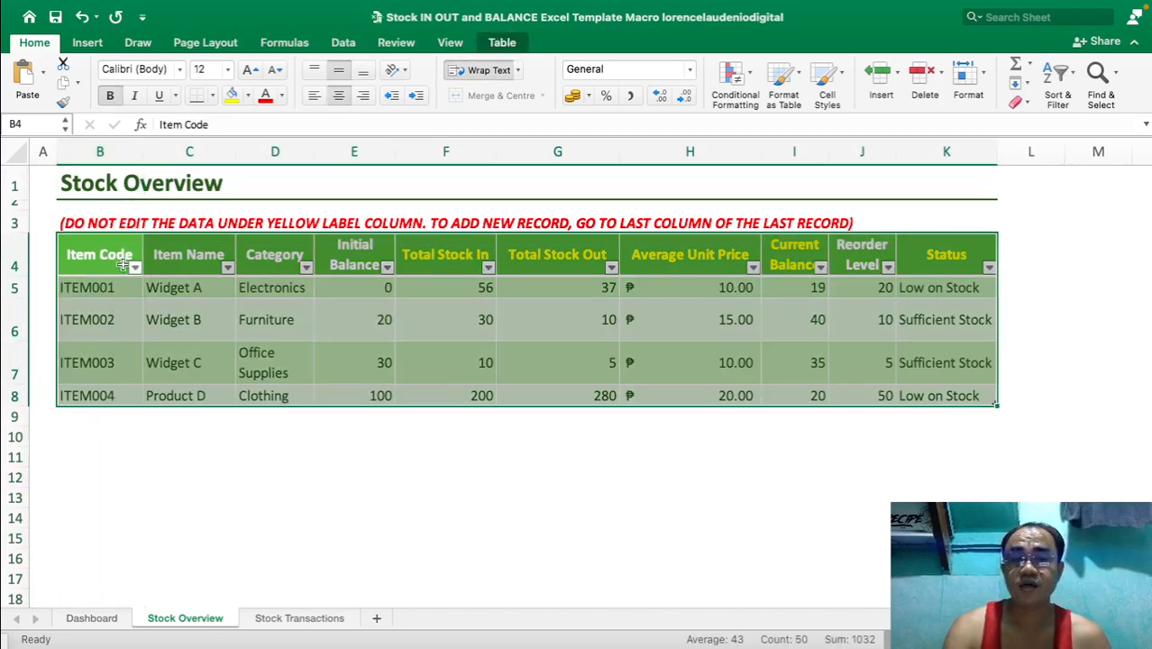
left_click(114, 287)
left_click(114, 157)
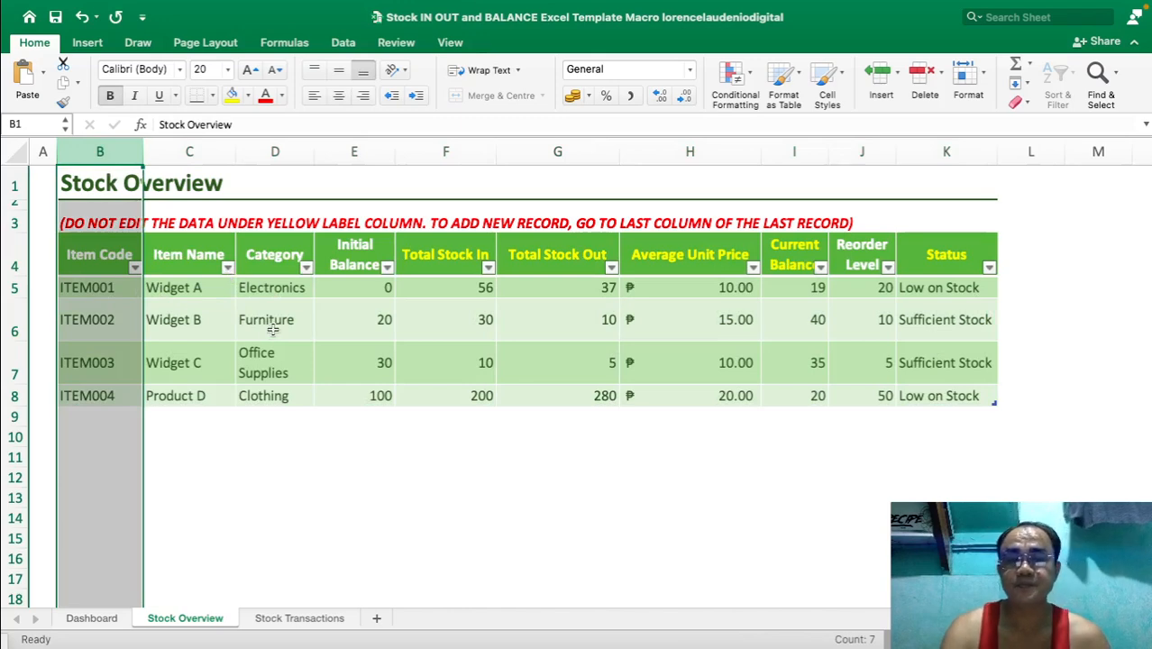
- Examine the Item Name column and its product entries in the Stock Overview table
left_click(206, 155)
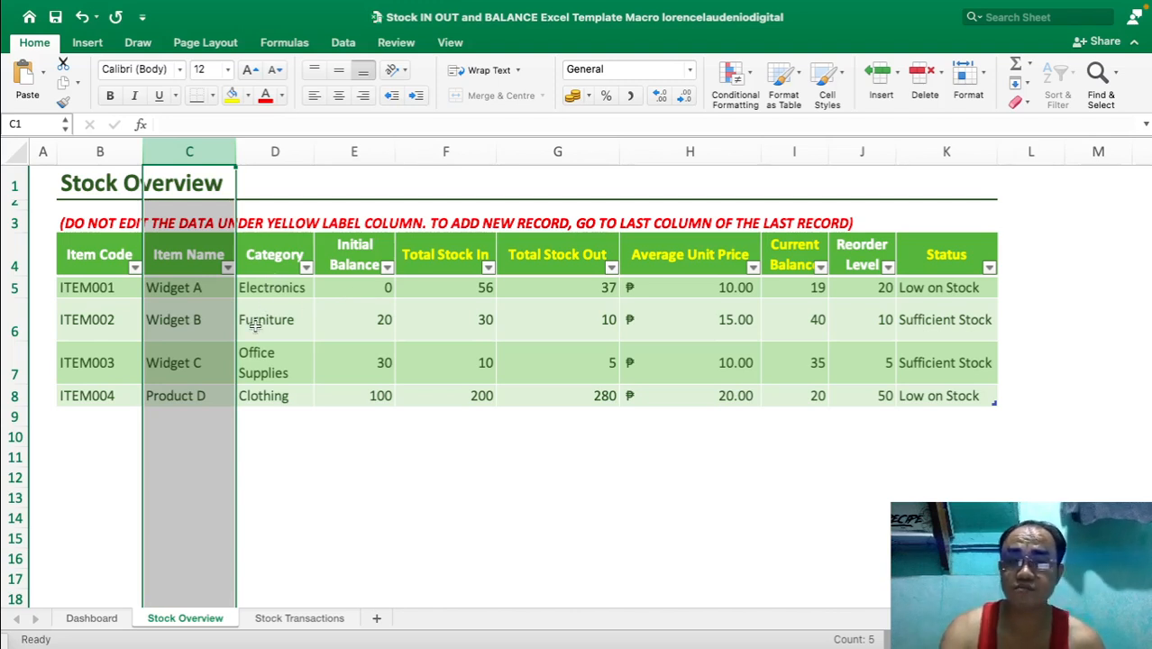
left_click(219, 286)
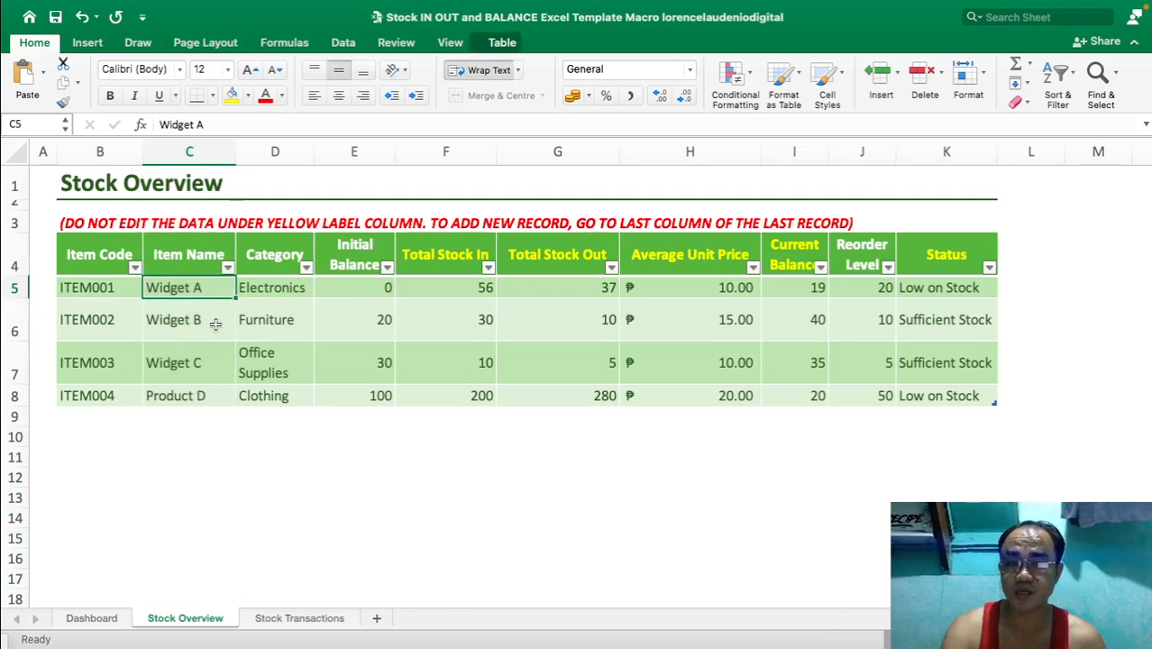
left_click(193, 362)
key("super+a")
- Review the Category column and browse the category choices available for Product D, leaving its category as it is
left_click(304, 302)
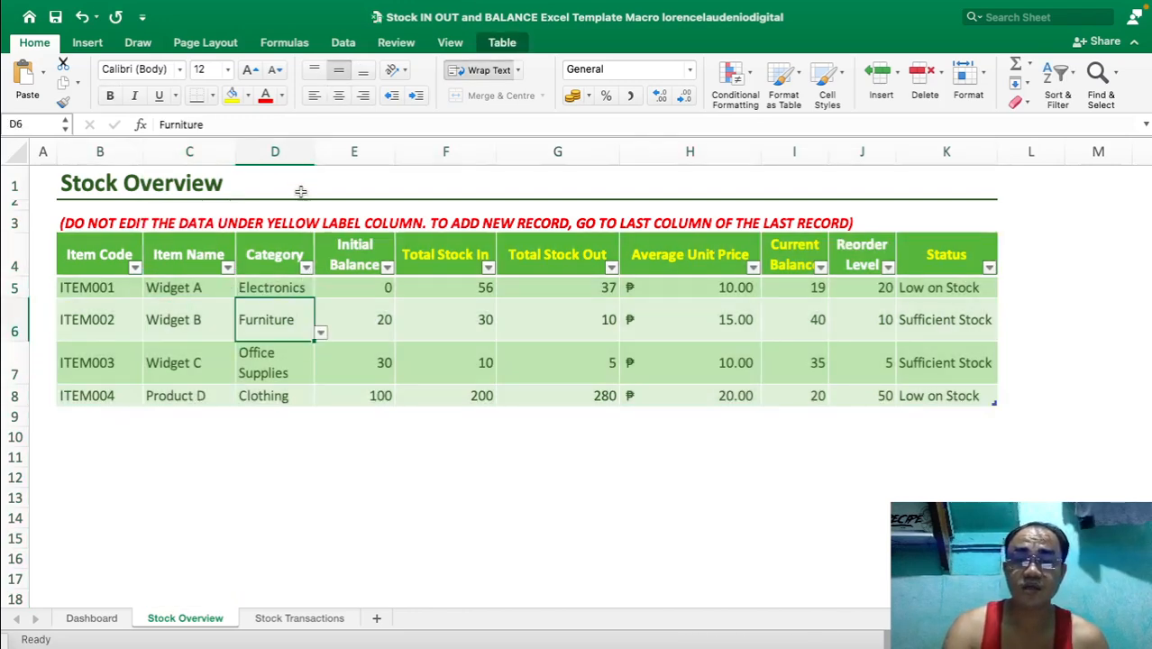
left_click(287, 257)
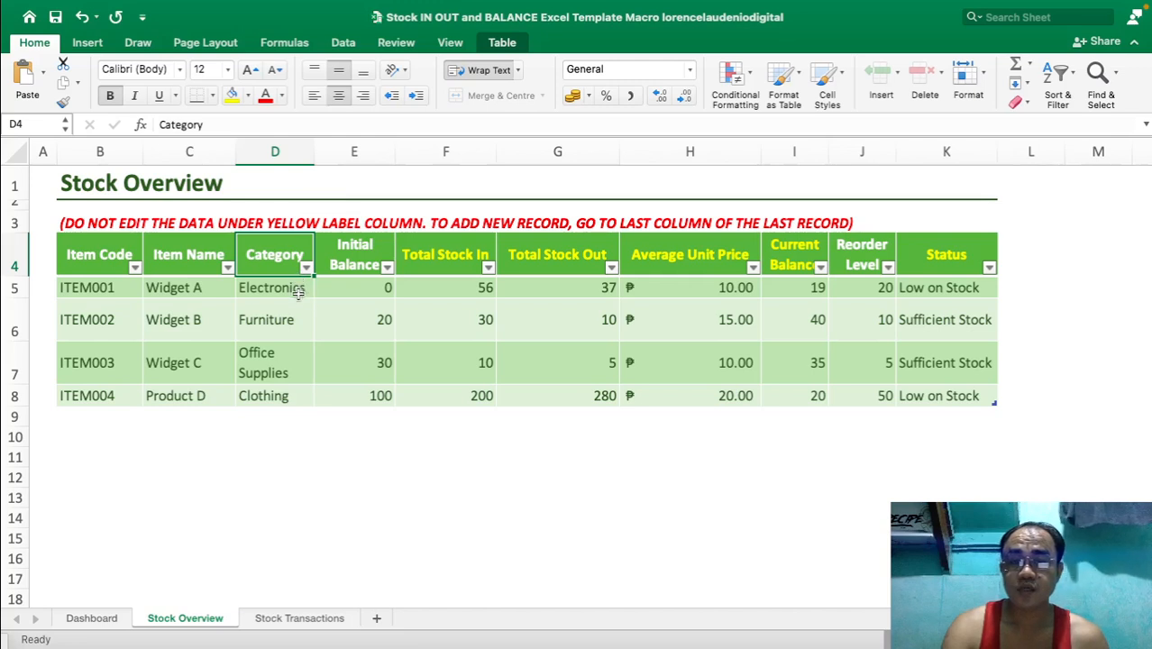
left_click(213, 400)
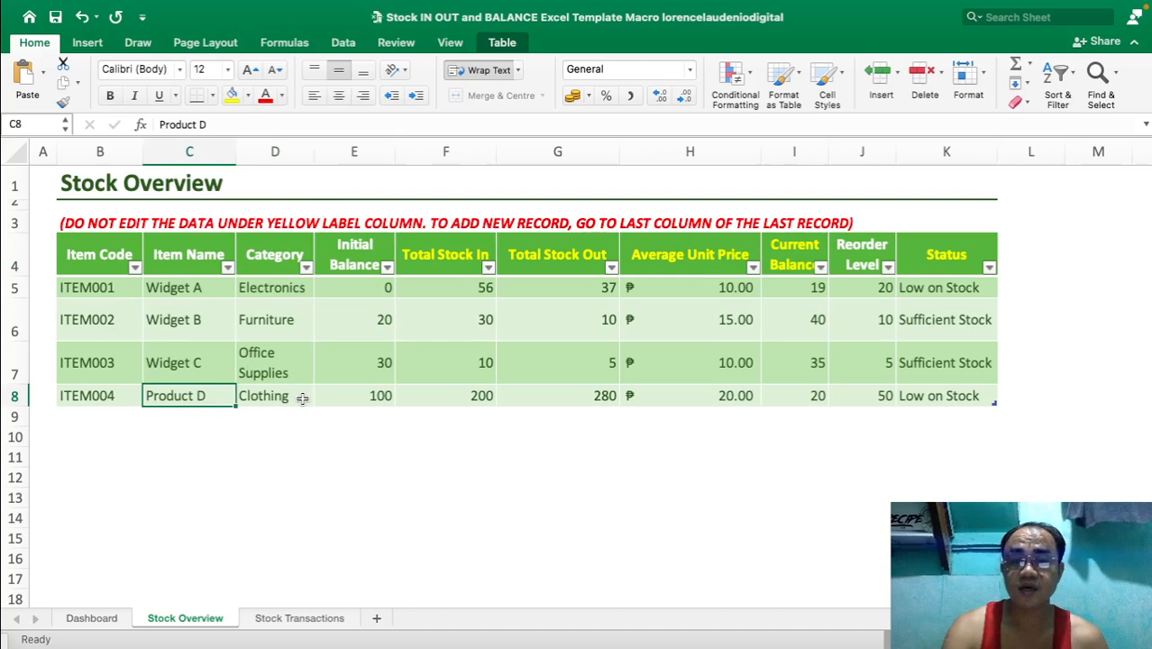
left_click(303, 400)
left_click(319, 399)
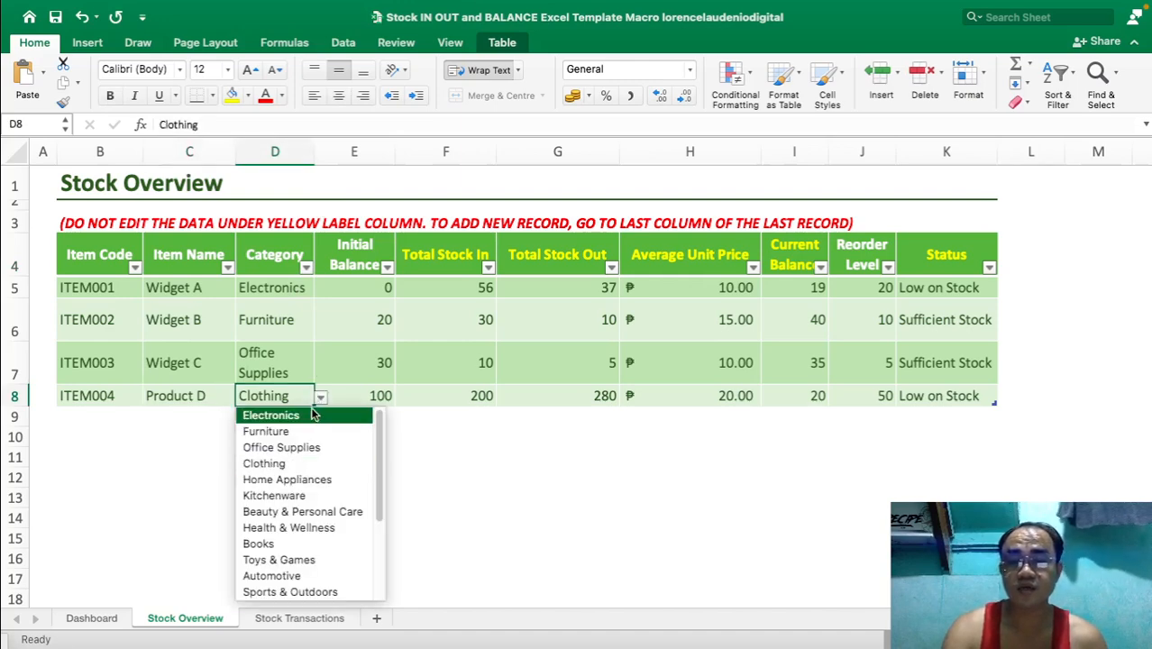
scroll(320, 526, "down", 3)
scroll(325, 532, "up", 1)
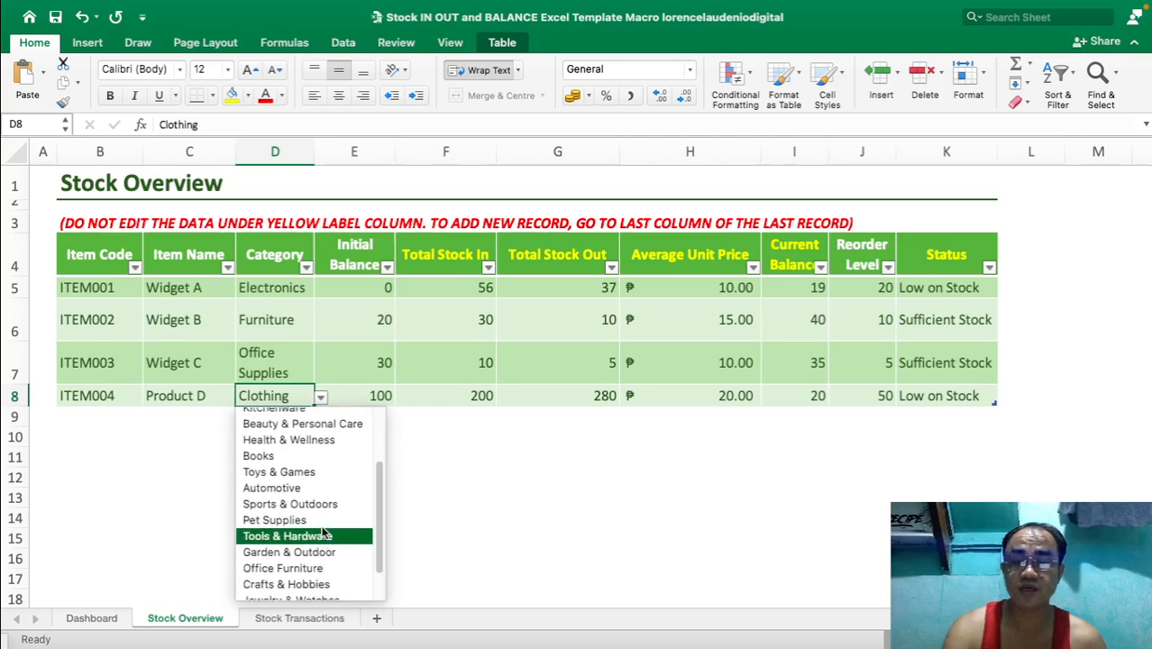
scroll(323, 532, "up", 3)
key("Escape")
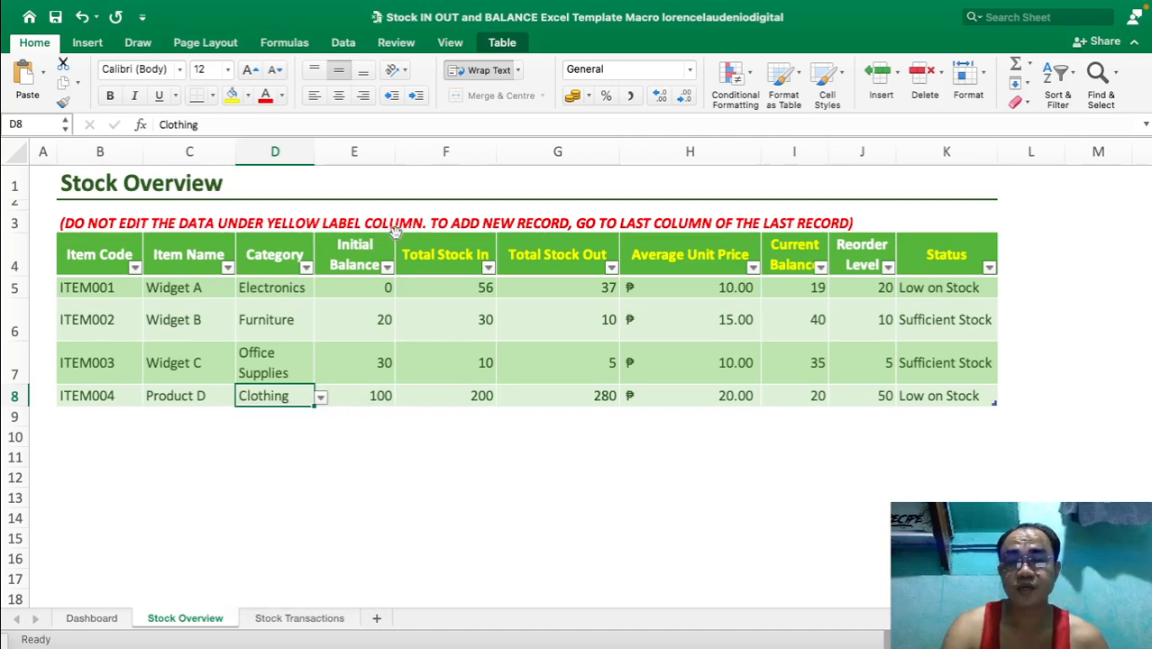
- Examine the Initial Balance column and Product D's entry, and check the Stock Transactions sheet before returning to Stock Overview
left_click(354, 151)
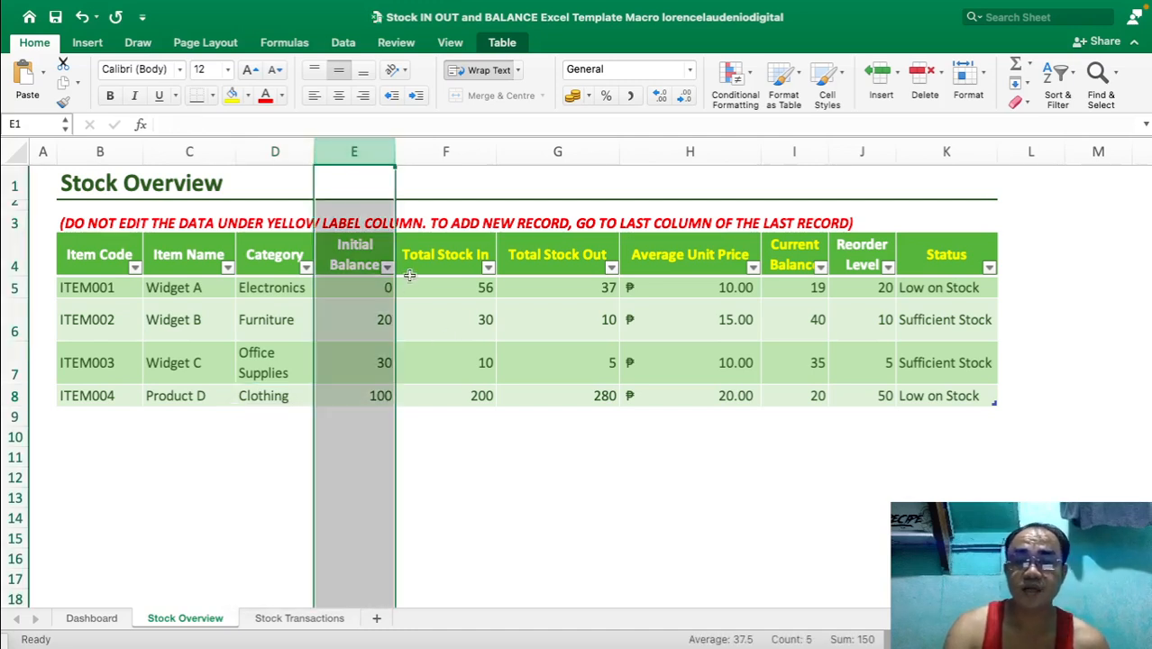
left_click(385, 403)
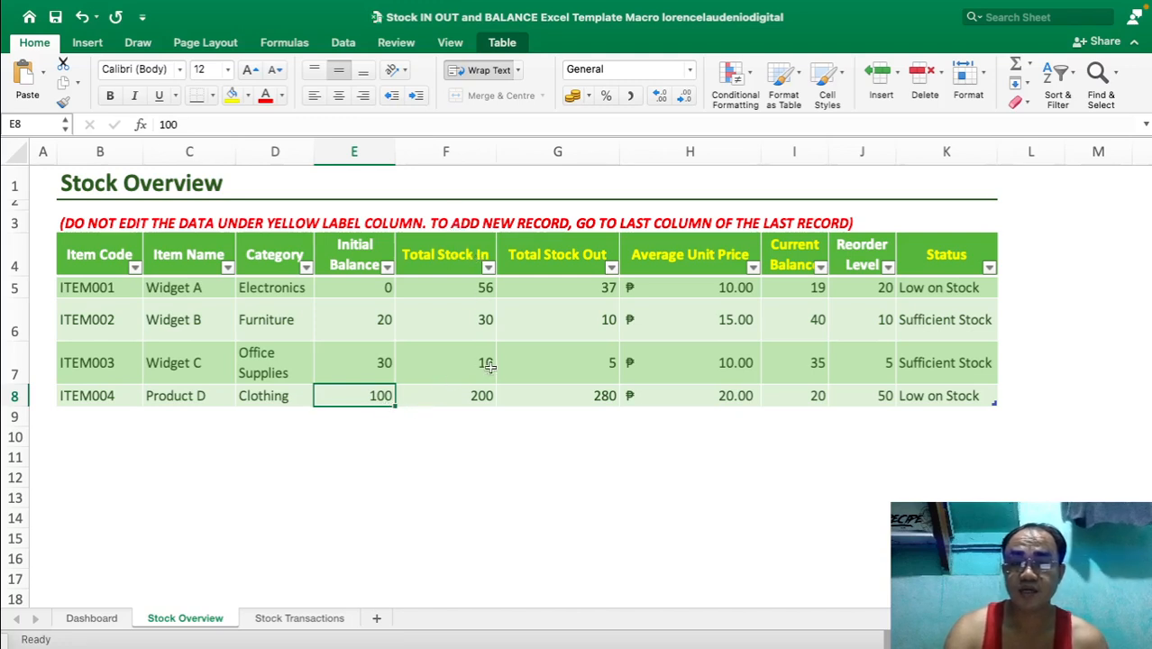
left_click(280, 618)
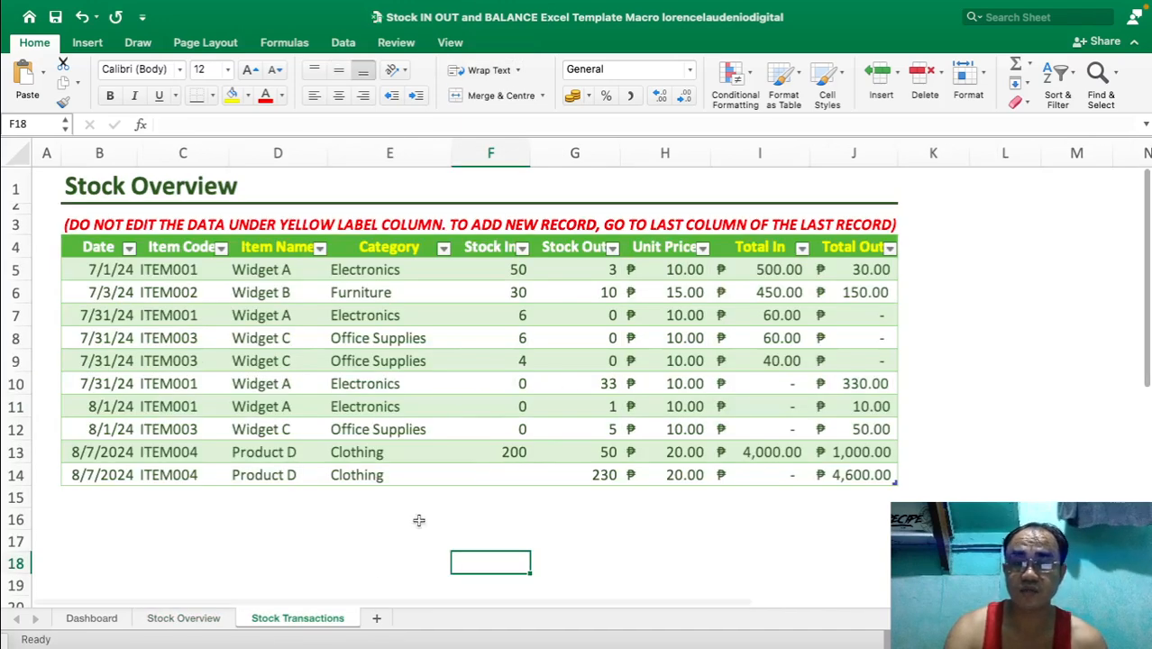
left_click(218, 620)
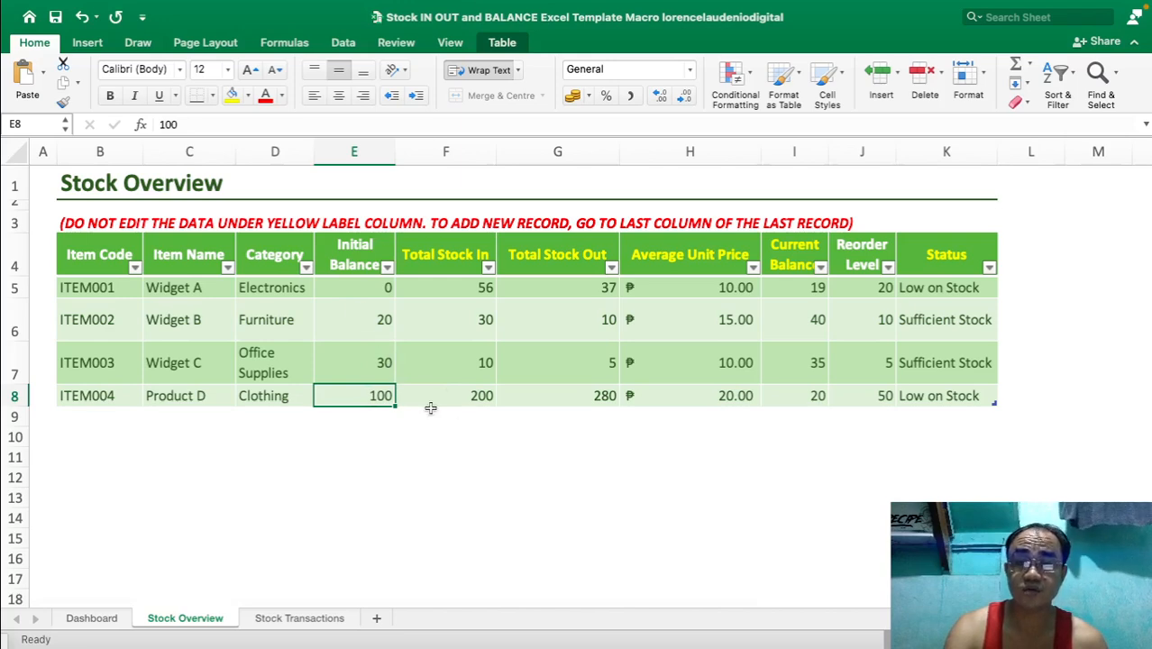
- Review the yellow-labelled headers Total Stock In, Total Stock Out, Average Unit Price, Current Balance and Status
left_click(451, 258)
left_click(499, 259)
left_click(469, 256)
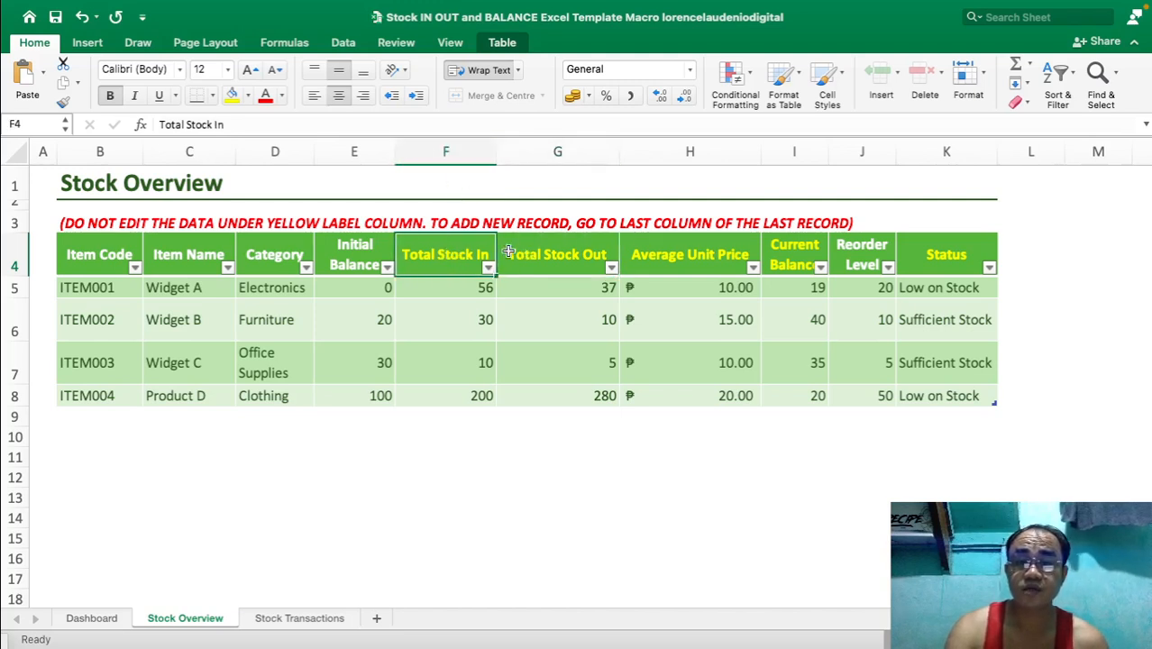
left_click(537, 253)
left_click(698, 256)
left_click(794, 253)
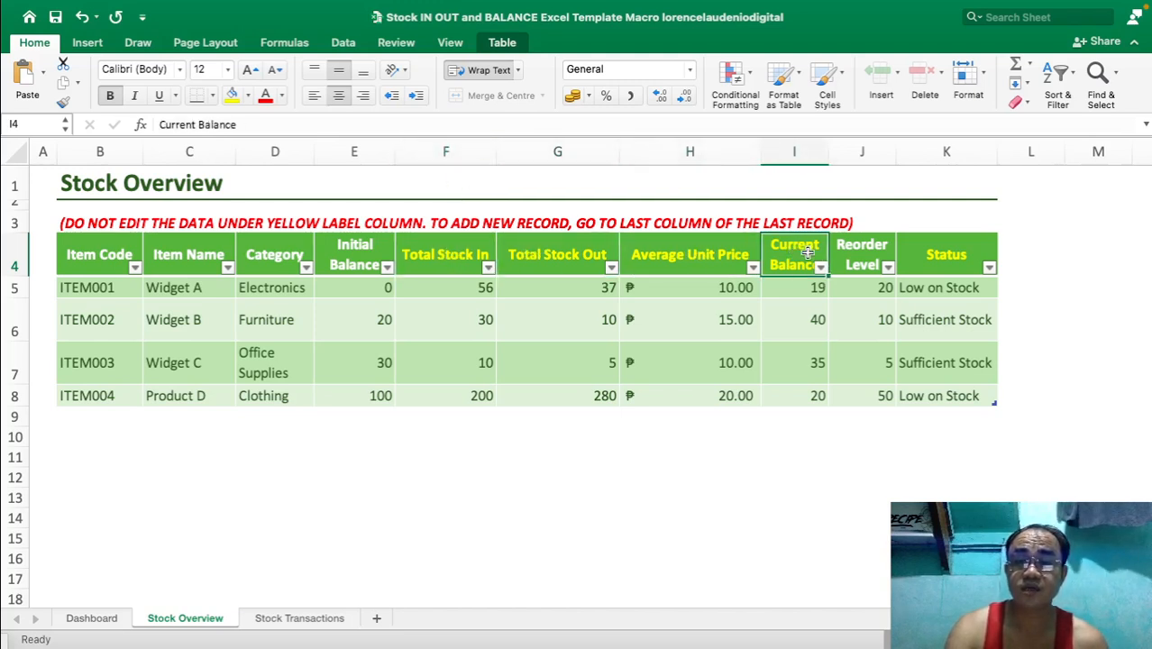
left_click(946, 256)
- Inspect the full SUMIF formula behind ITEM001's Total Stock In and leave it unedited
left_click(476, 290)
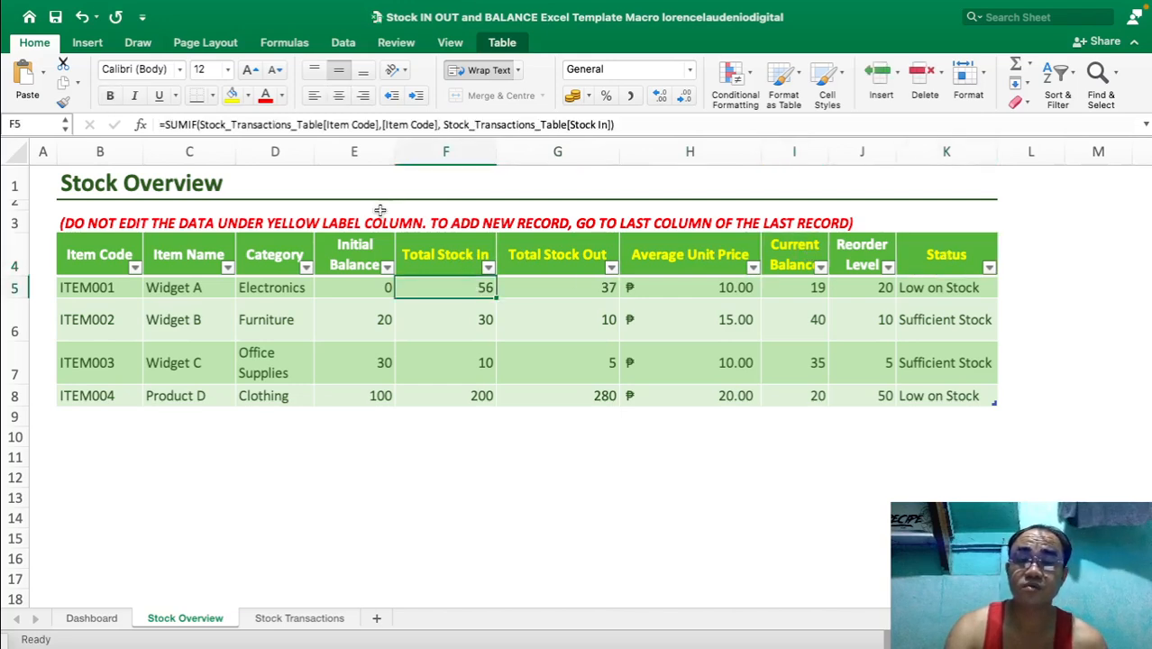
left_click(503, 334)
left_click(452, 294)
left_click(617, 125)
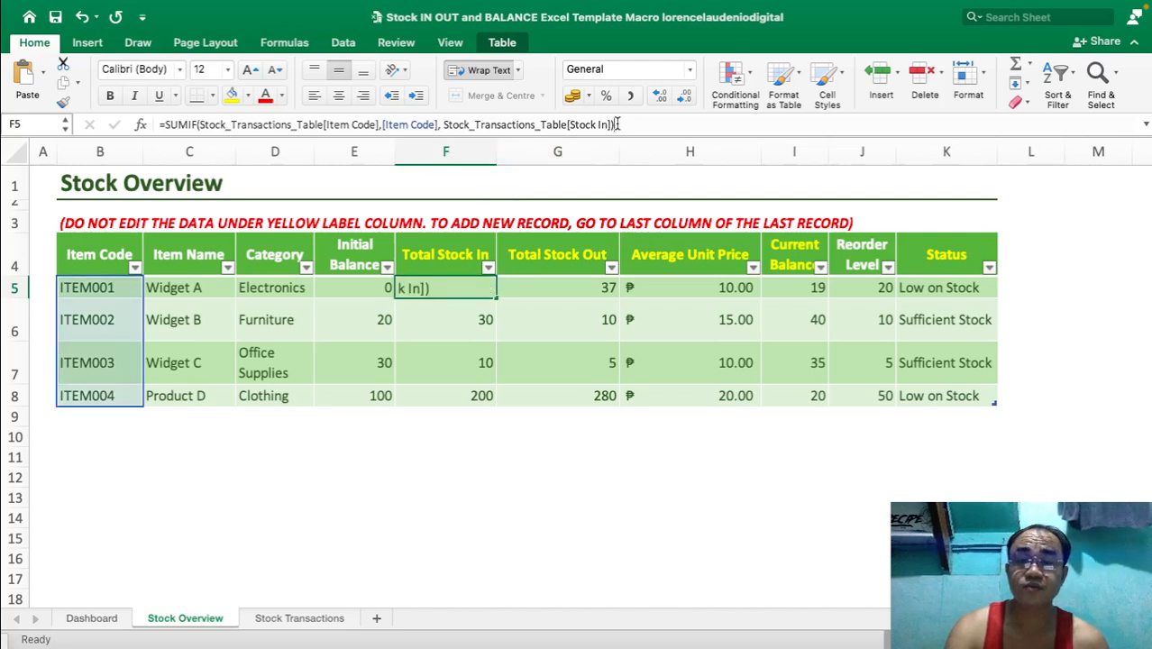
left_click_drag(617, 124, 116, 110)
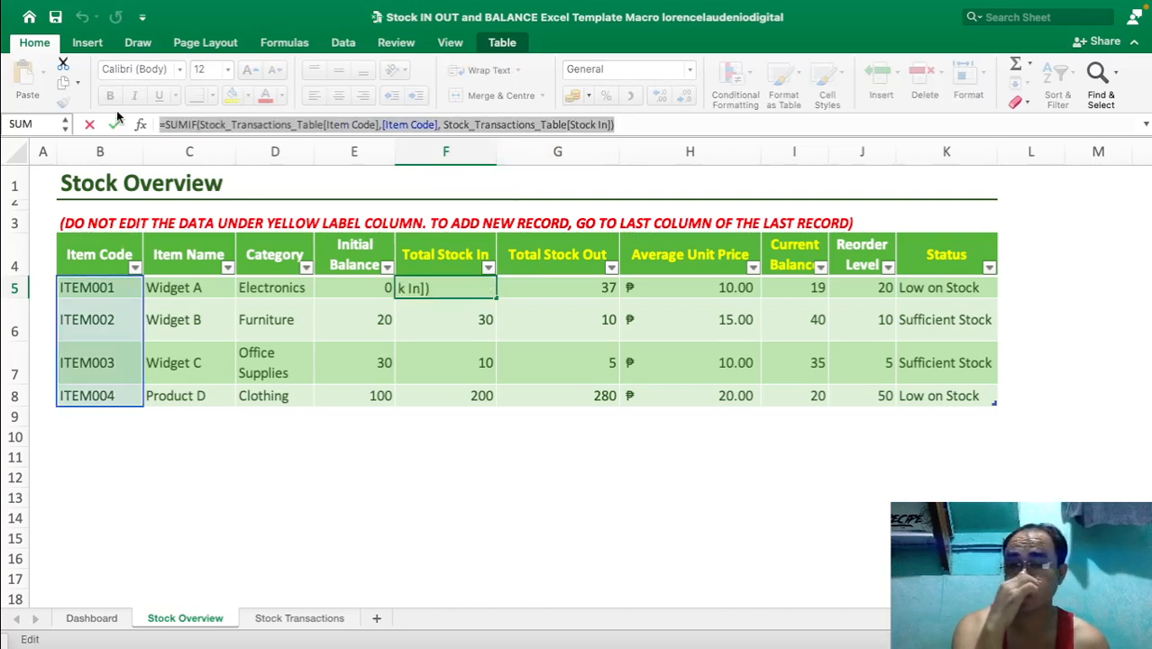
key("Return")
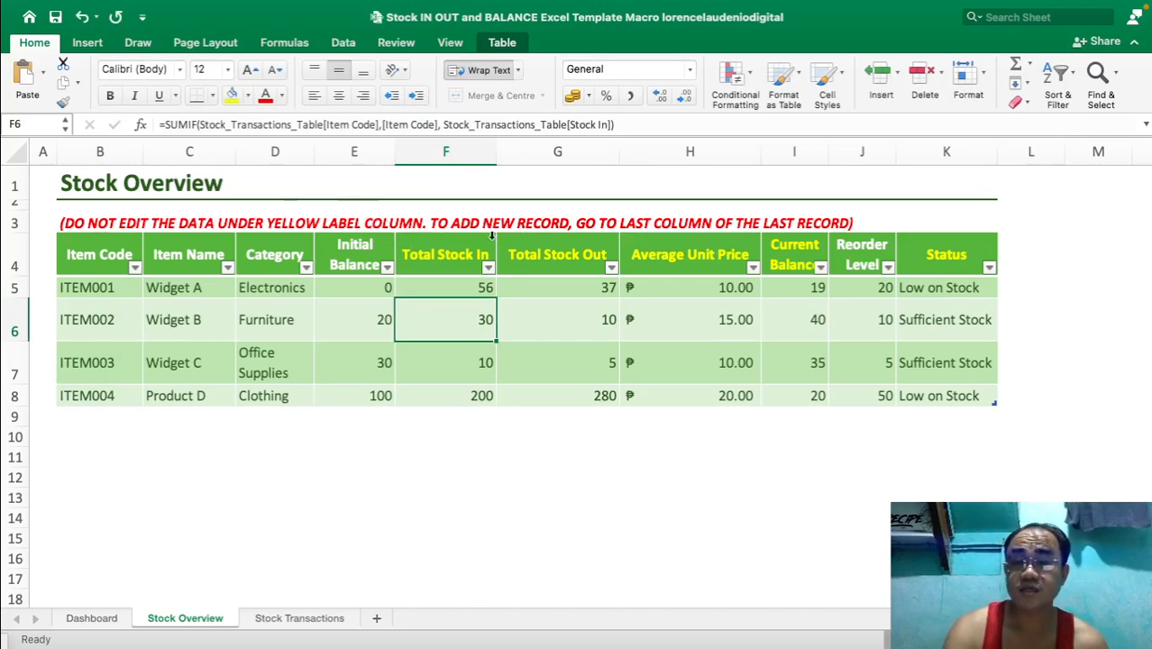
- Inspect the Total Stock Out formulas and both stock total columns, then compare them with the Stock Transactions sheet and return to Stock Overview
left_click(546, 330)
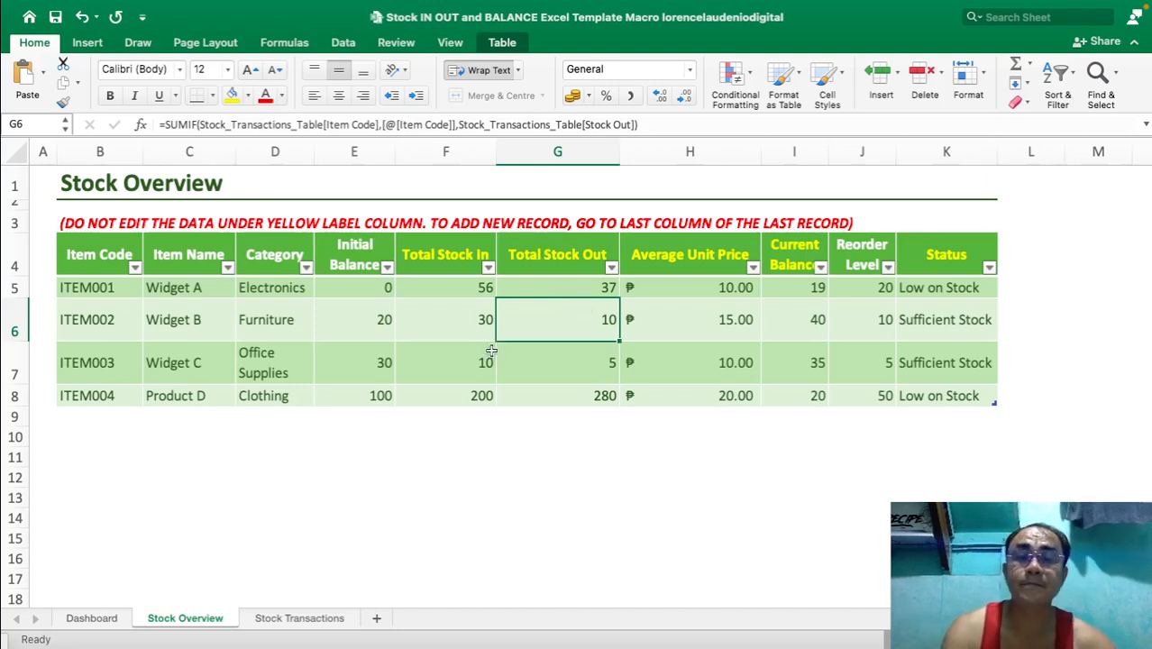
left_click(532, 365)
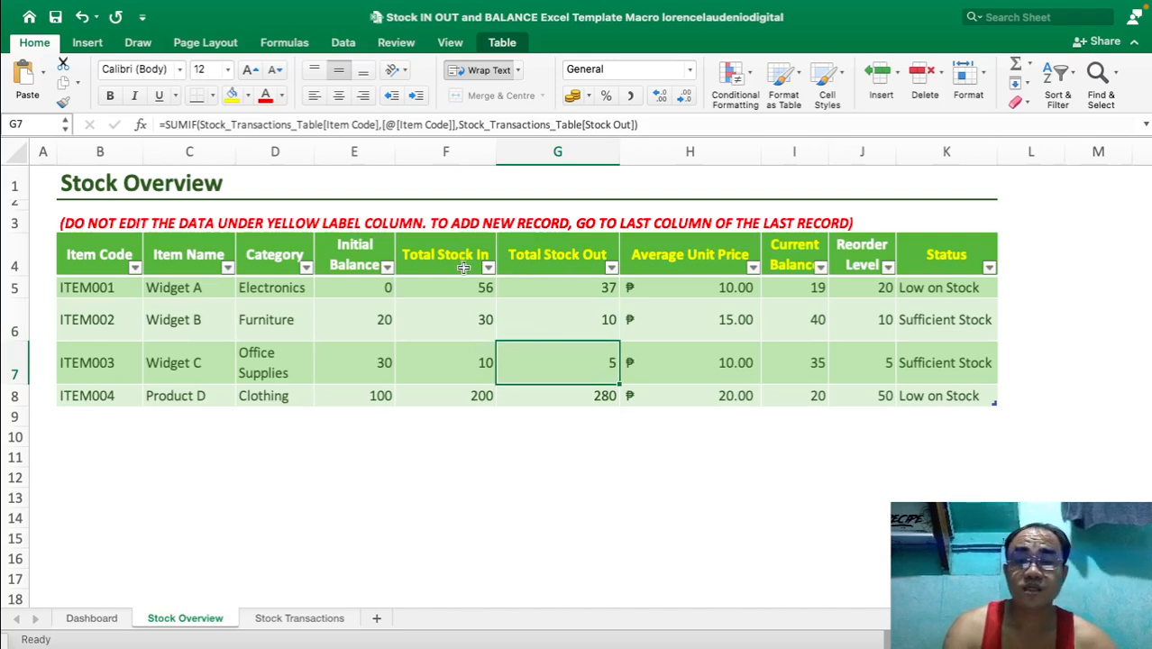
left_click_drag(458, 288, 463, 397)
left_click_drag(579, 287, 587, 390)
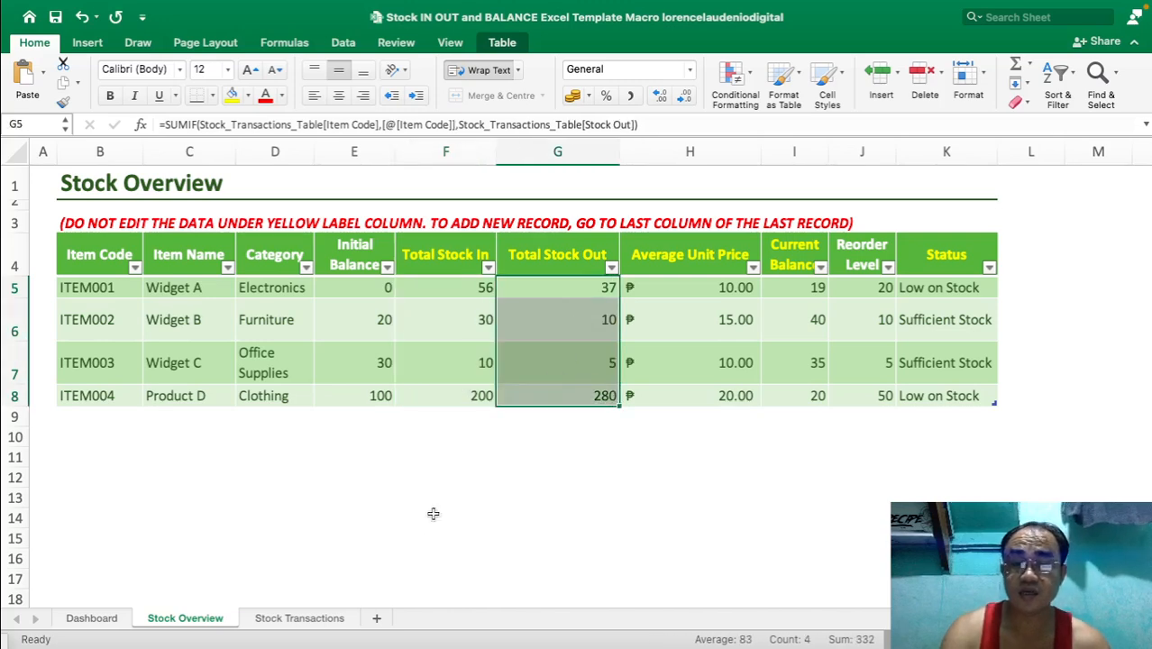
left_click(329, 622)
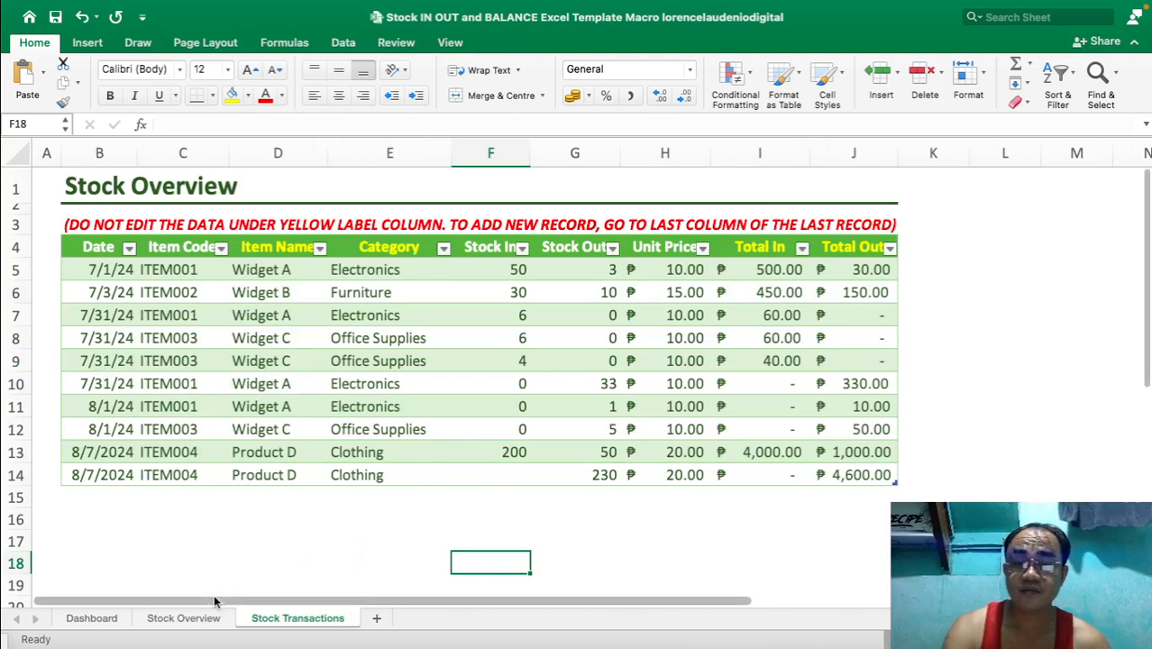
left_click(185, 618)
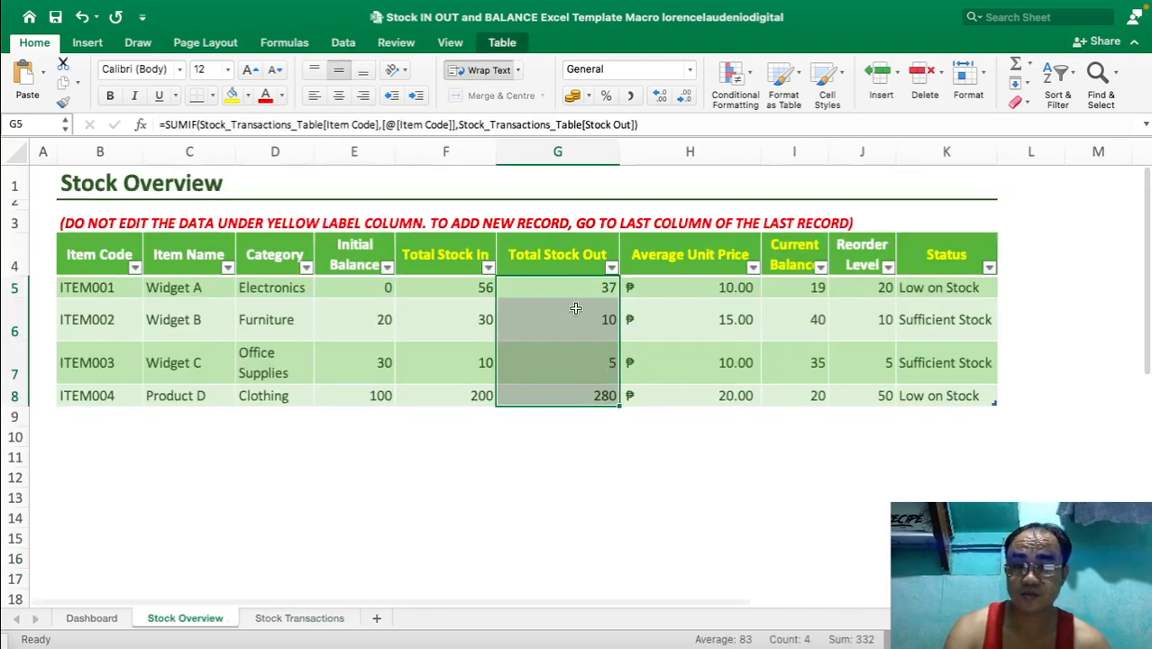
- Examine the Status and Reorder Level columns, checking the reorder levels of ITEM001 and Product D against their current balances
left_click(533, 465)
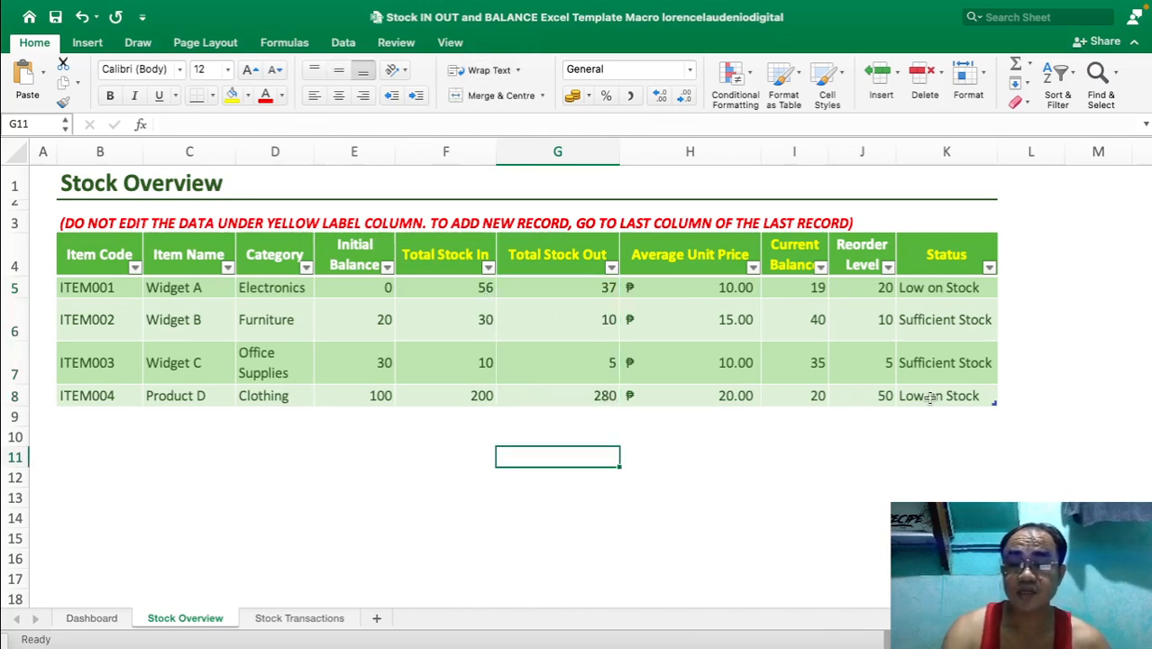
left_click(946, 151)
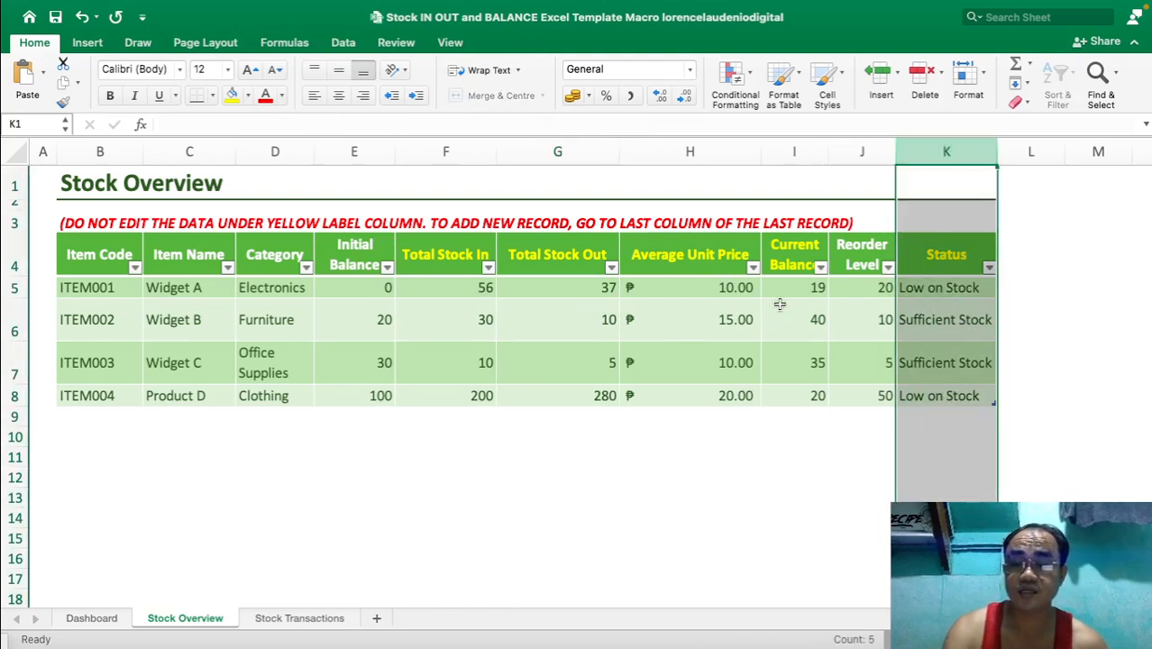
left_click(1074, 294)
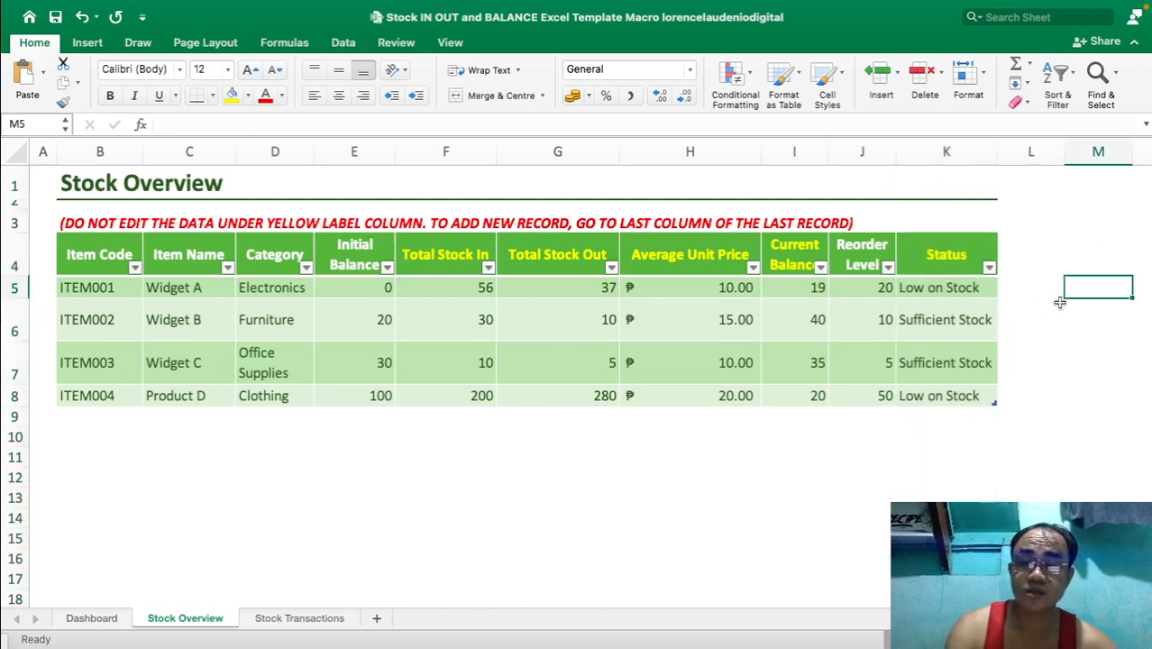
left_click(873, 151)
left_click(1089, 356)
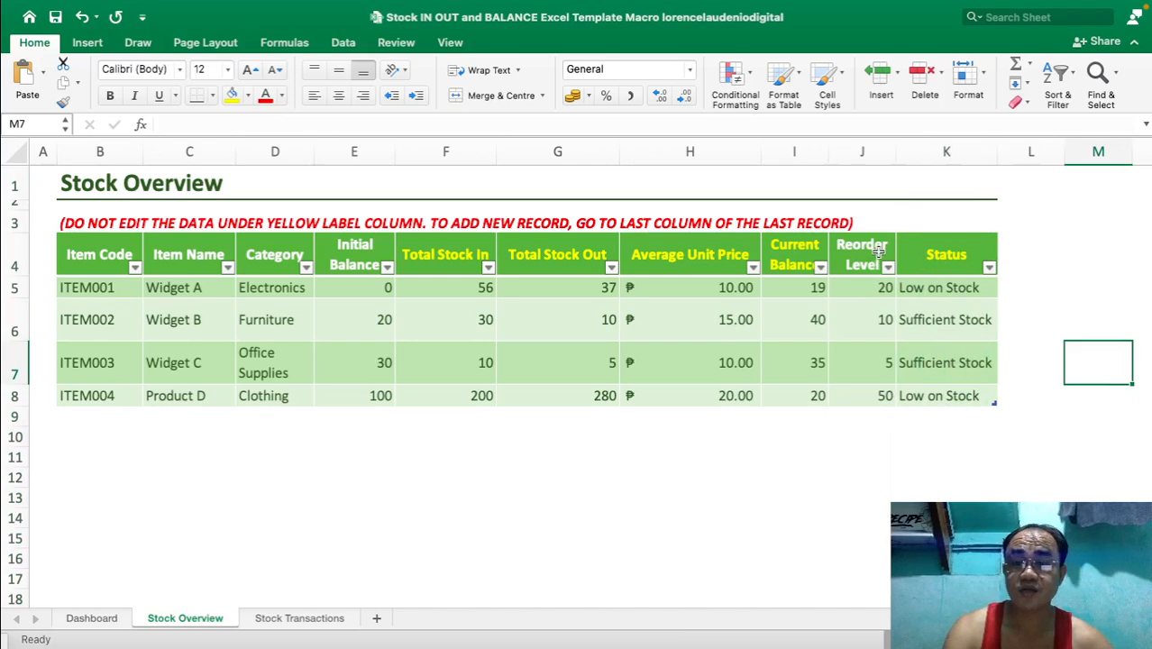
left_click(874, 158)
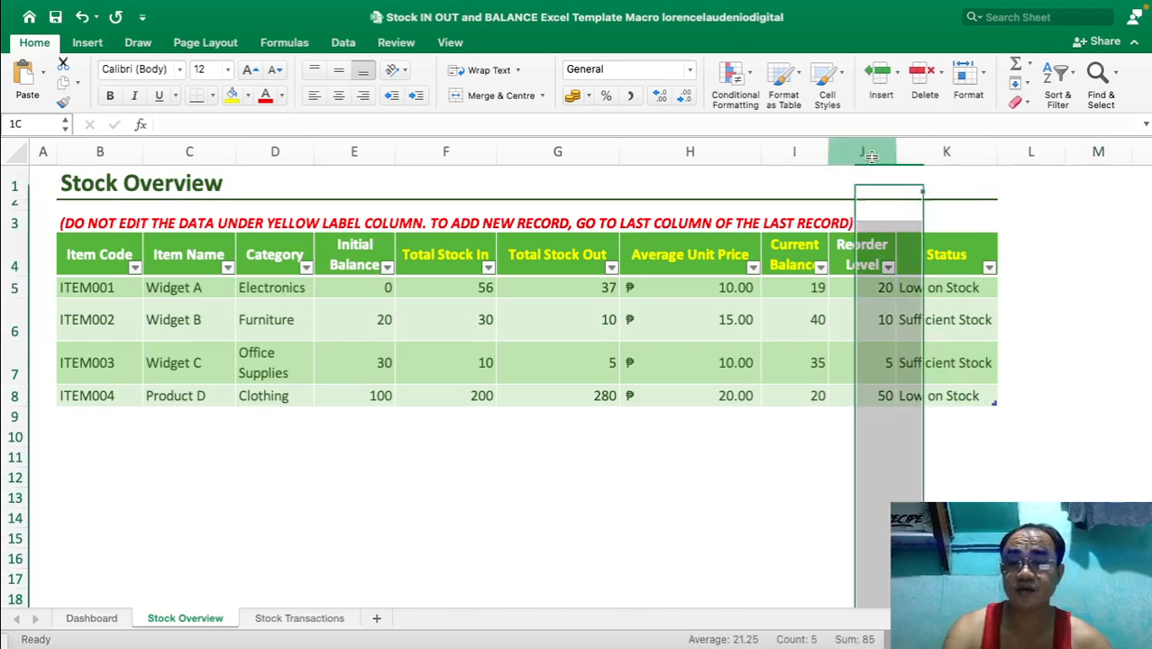
left_click(867, 290)
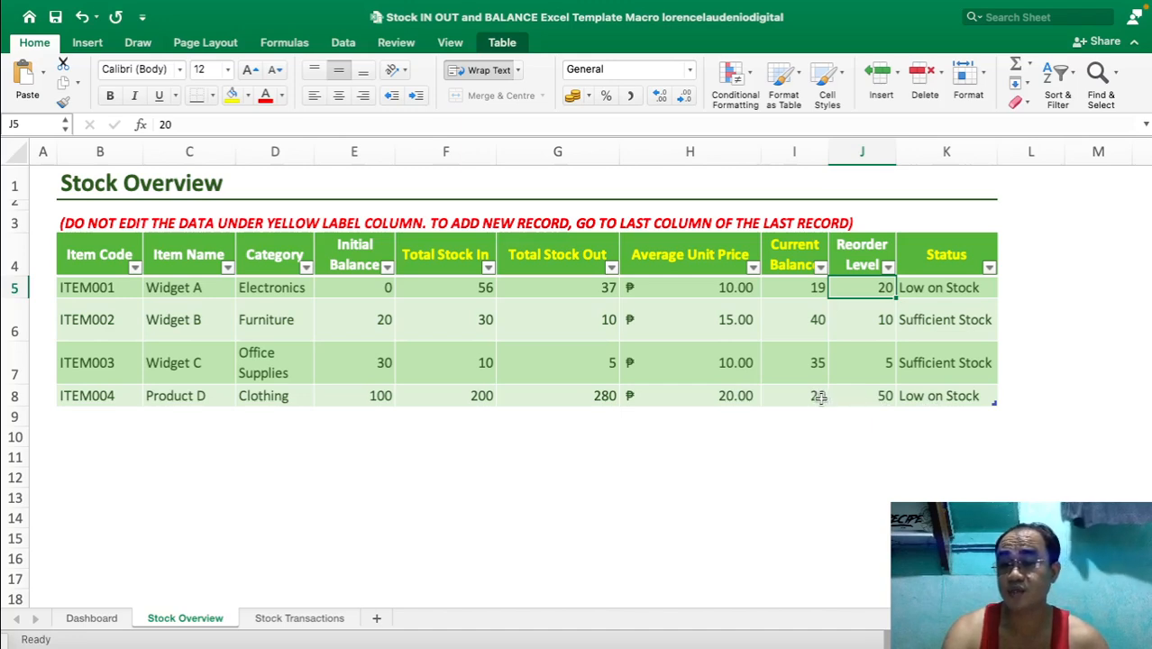
left_click(852, 398)
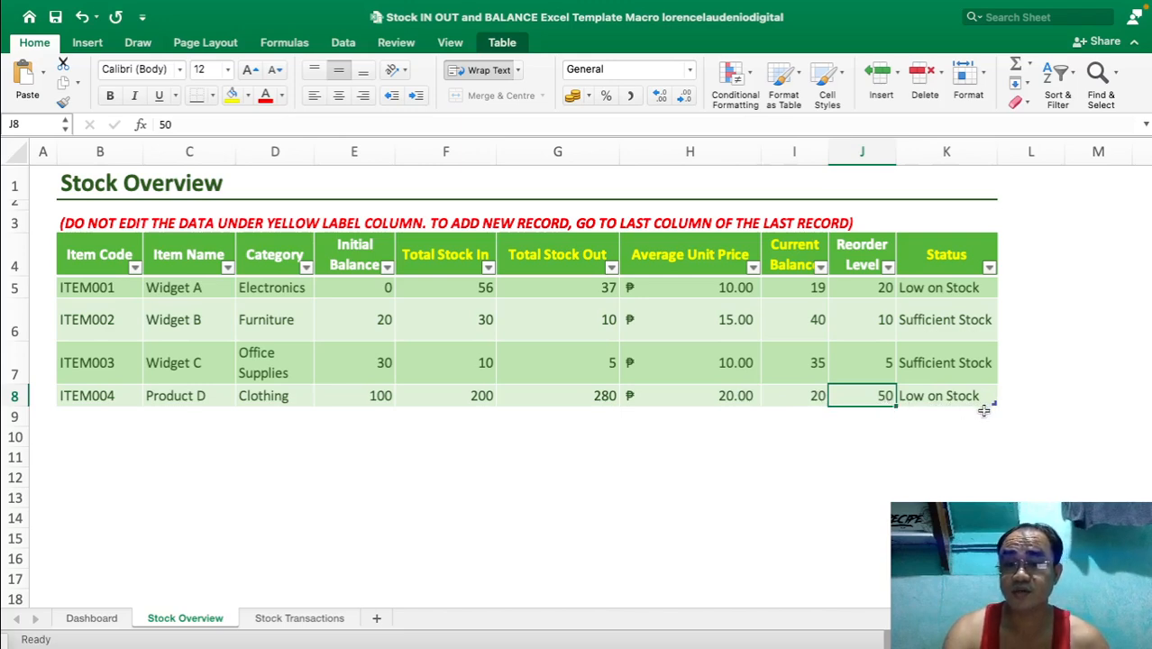
left_click(1065, 346)
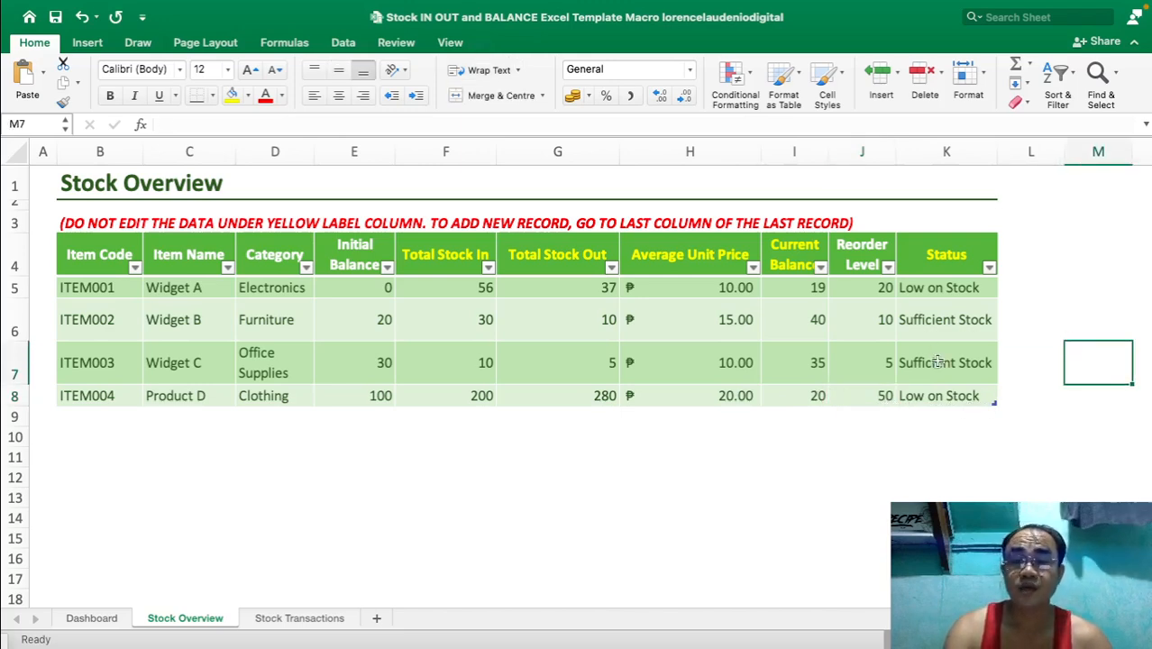
left_click(868, 151)
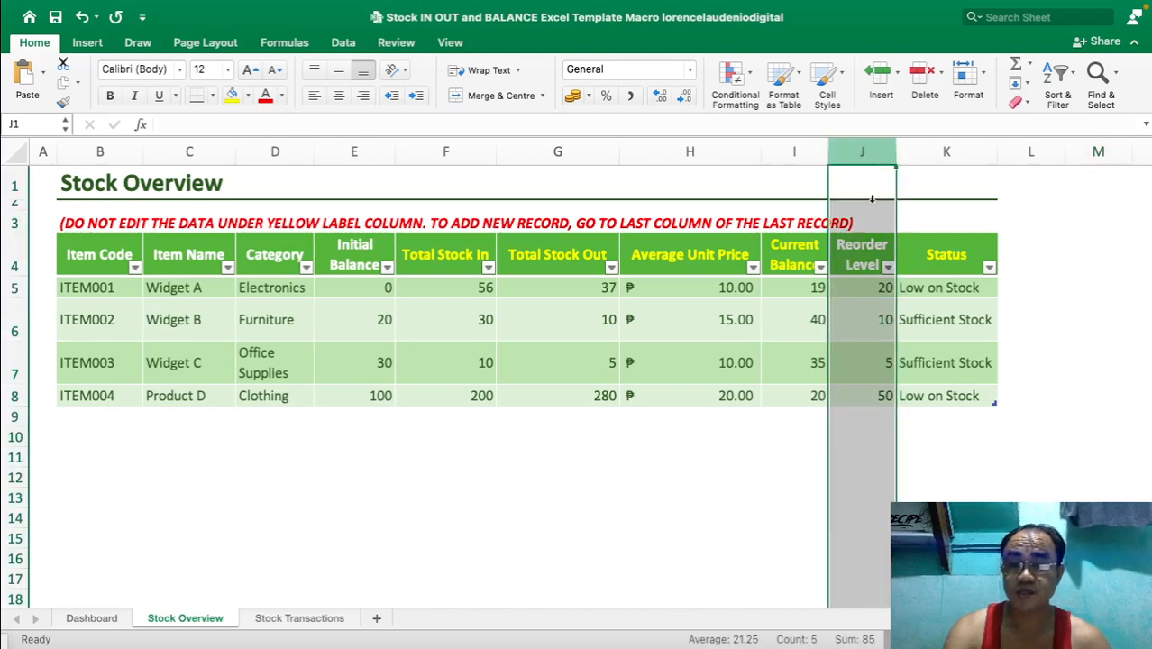
left_click_drag(881, 291, 872, 397)
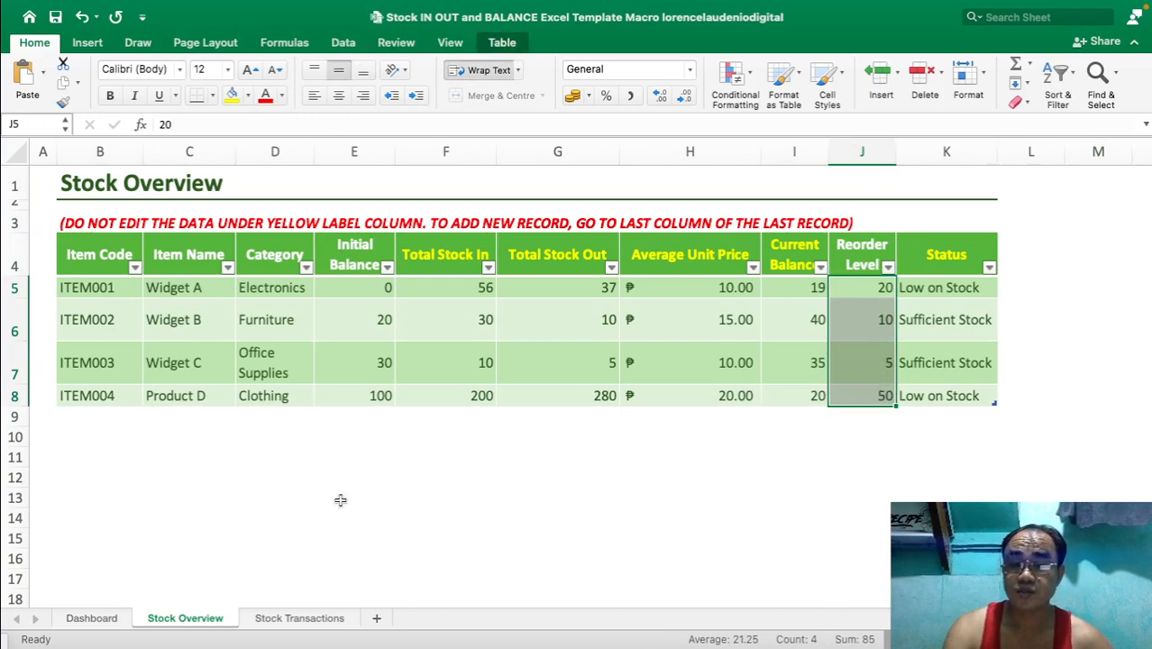
- On the Stock Transactions sheet, change the heading in B1 to "Stock Trasaction"
left_click(298, 618)
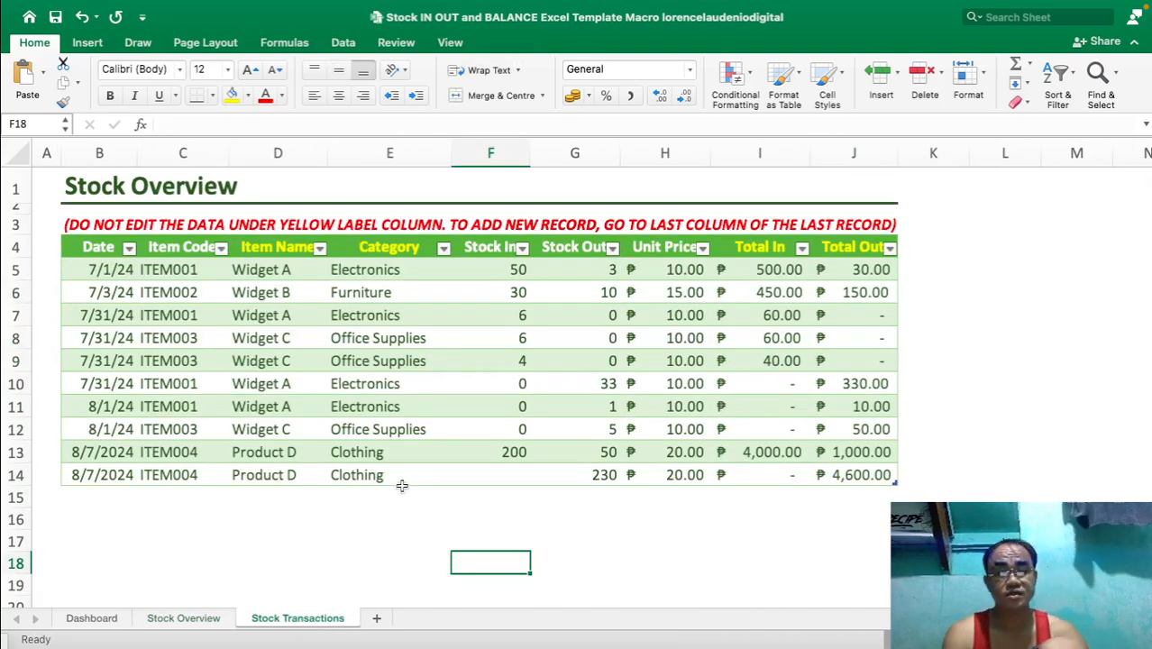
left_click(92, 188)
left_click(246, 124)
key("BackSpace")
key("BackSpace")
key("BackSpace")
key("BackSpace")
key("BackSpace")
key("BackSpace")
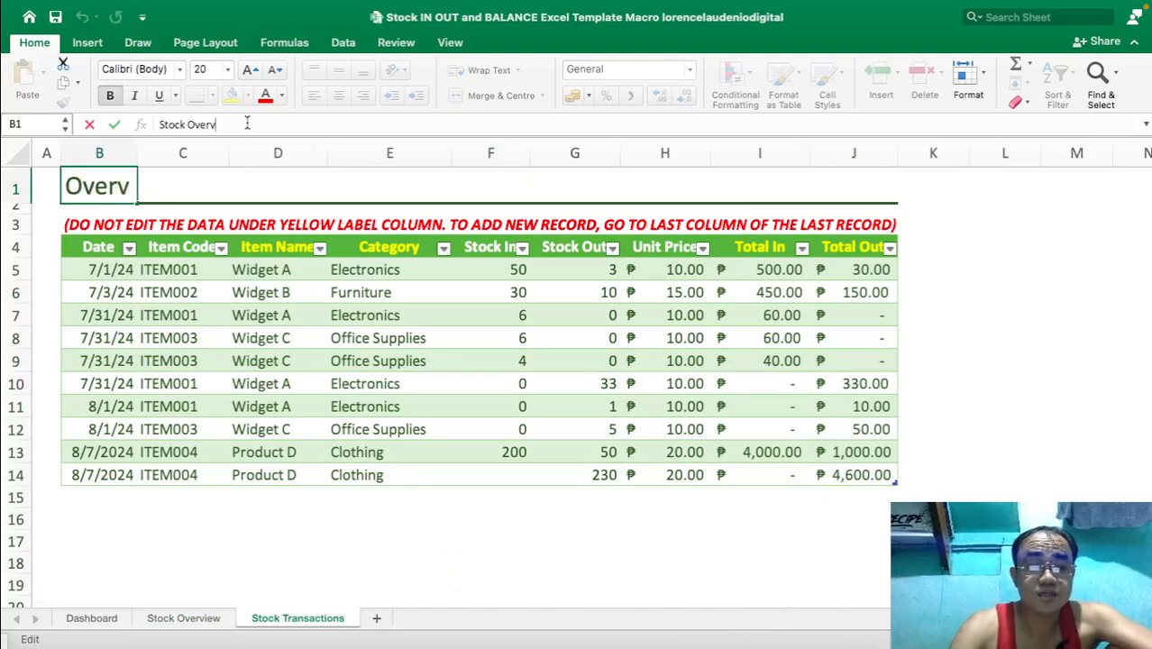
key("BackSpace")
key("BackSpace")
type("T")
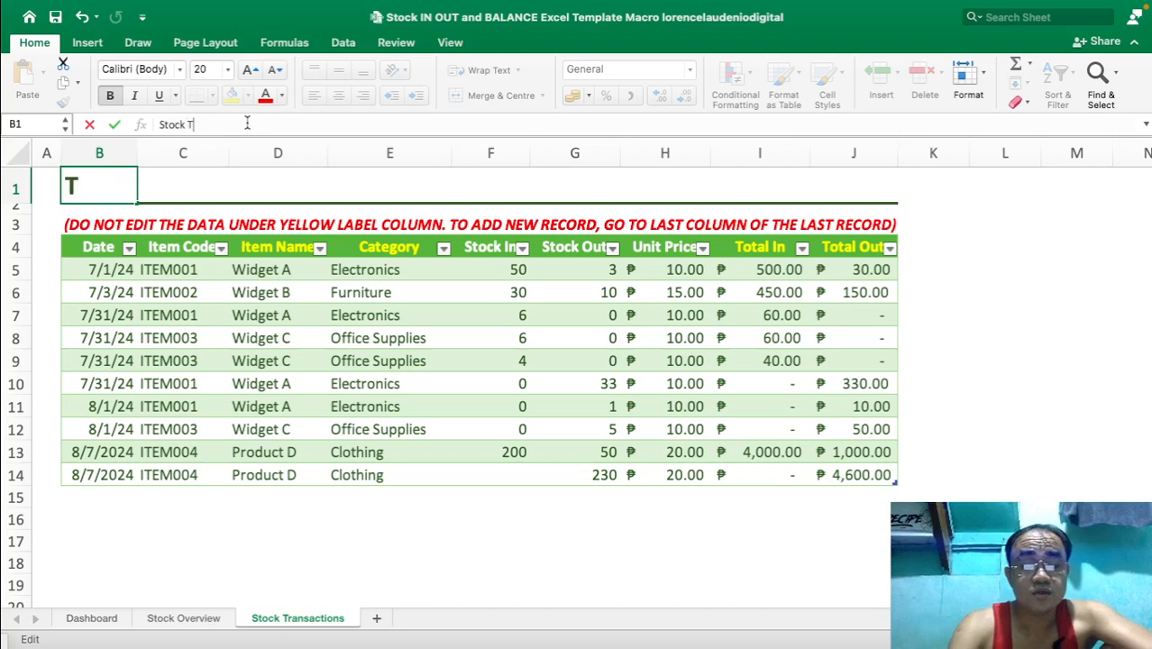
type("rasaction")
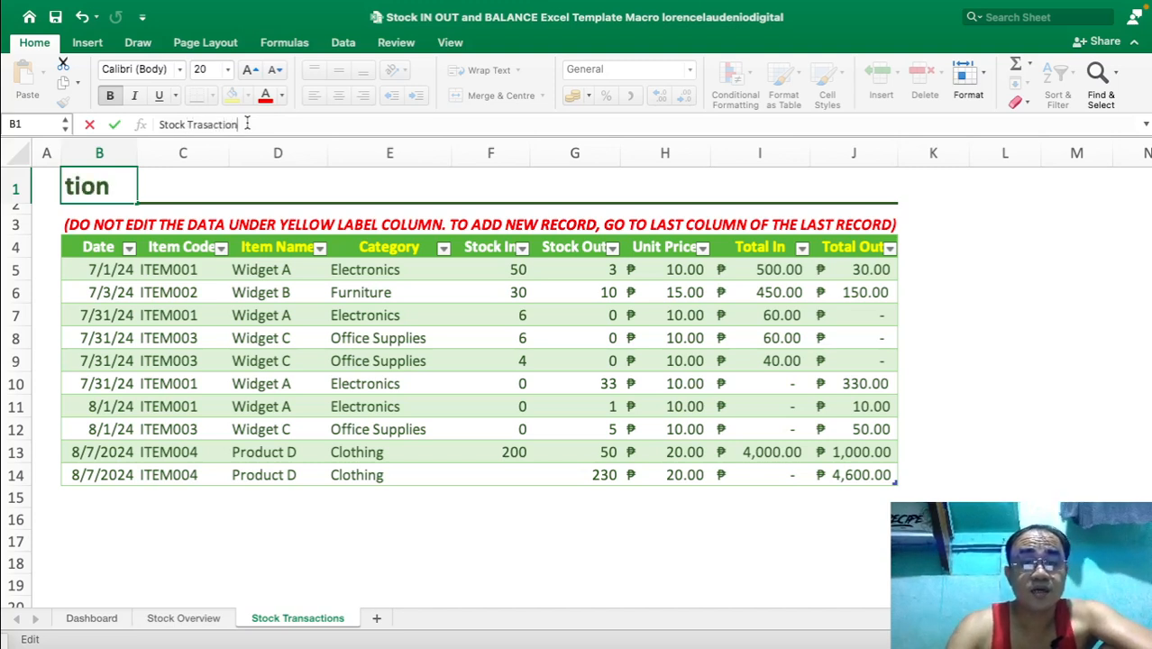
key("Return")
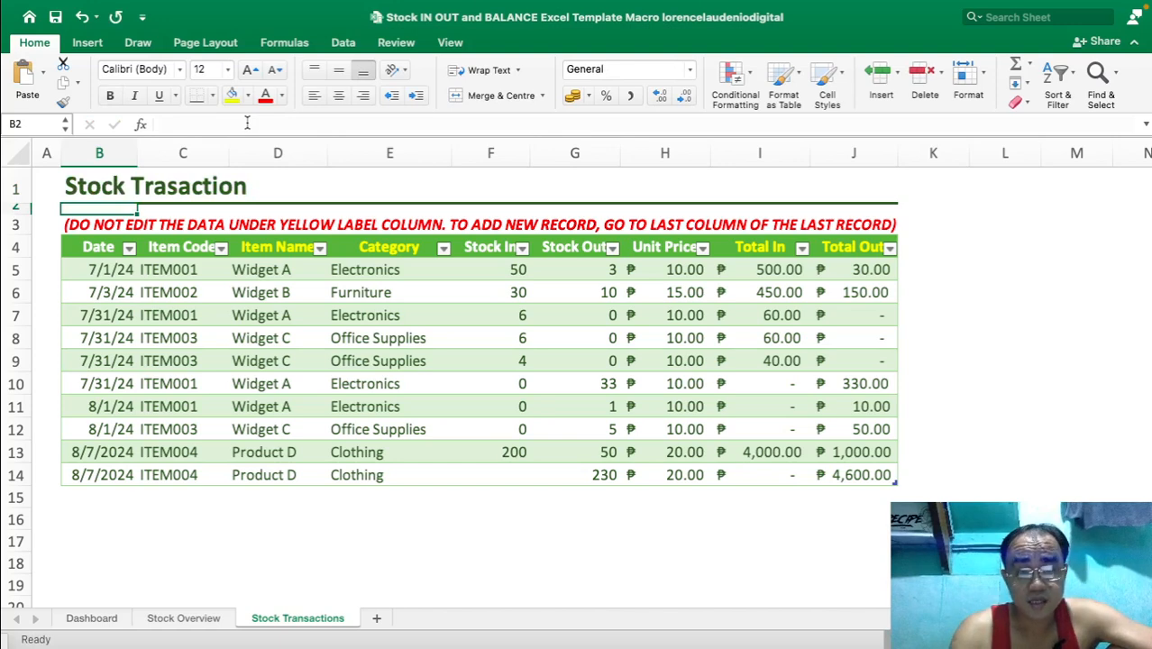
- Make the sheet heading in B1 plural so it reads "Stock Trasactions"
key("Up")
left_click(286, 125)
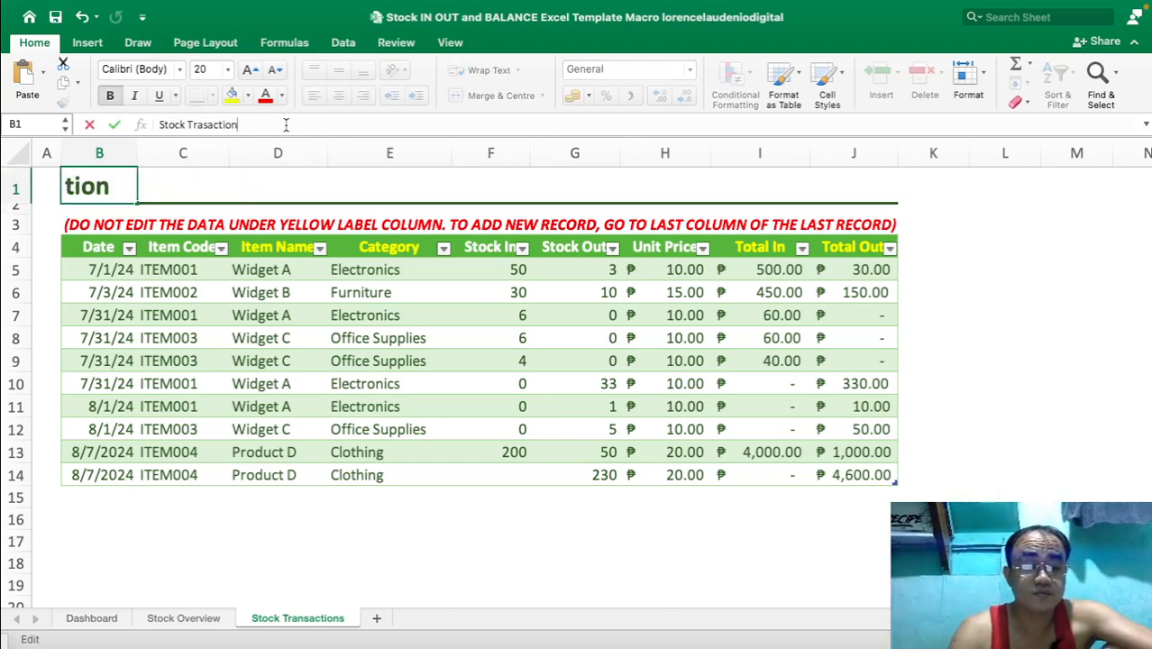
type("s")
key("Return")
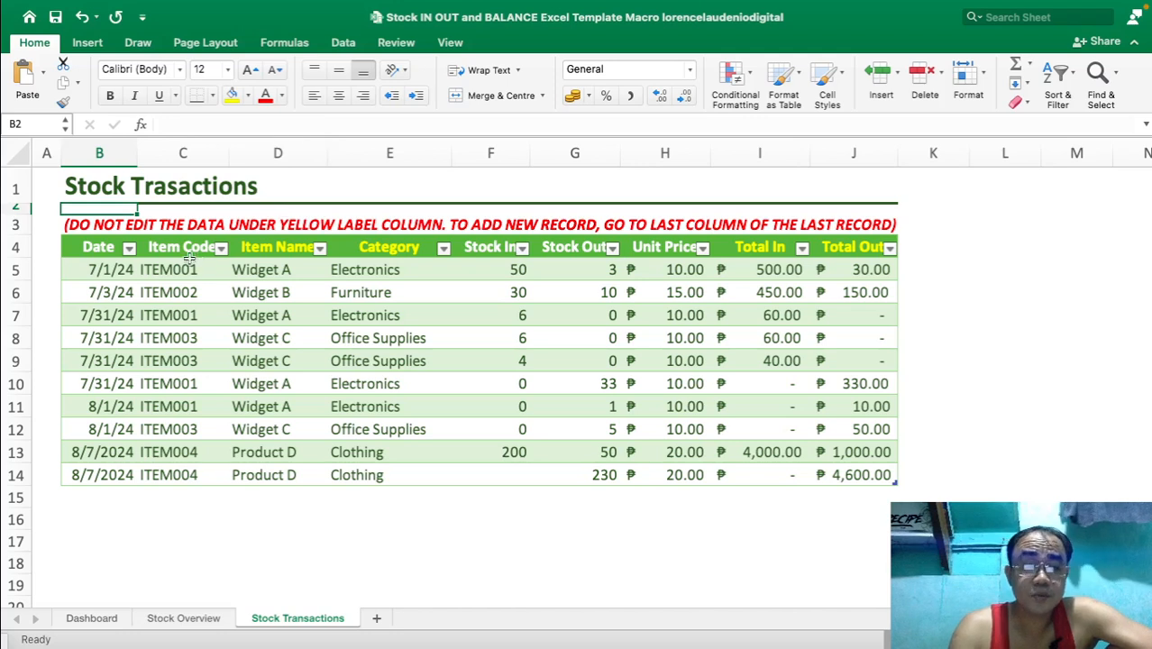
- Examine the Date and Item Code columns of the transactions table and compare the codes with those on Stock Overview
left_click(115, 152)
left_click(179, 250)
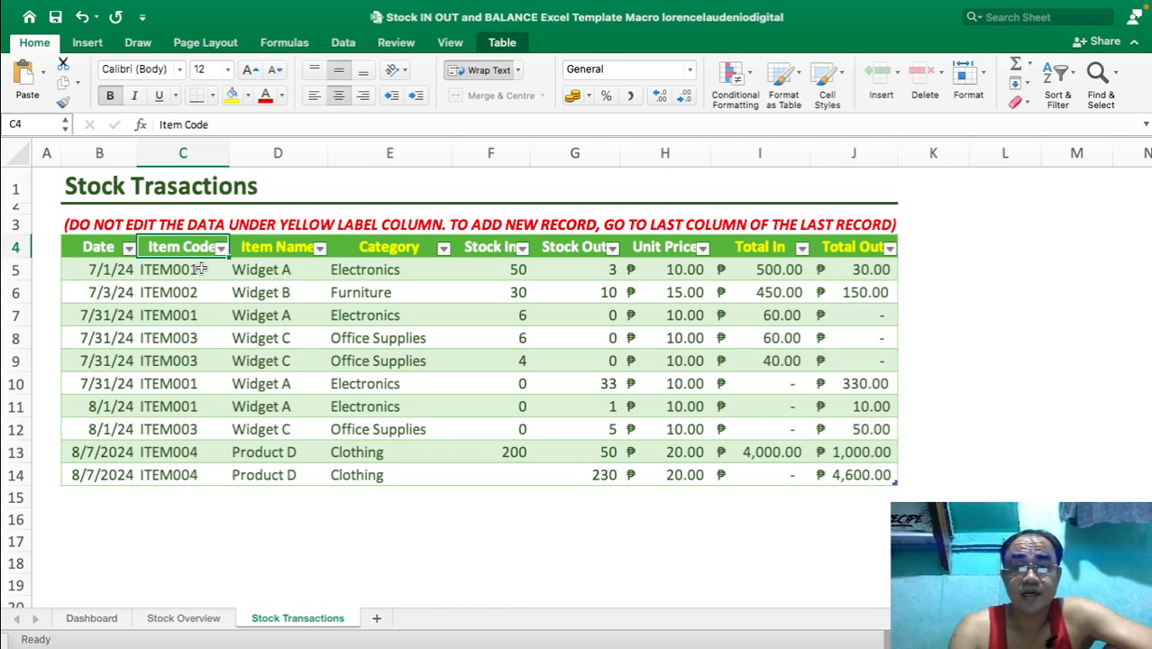
left_click(200, 269)
left_click(208, 361)
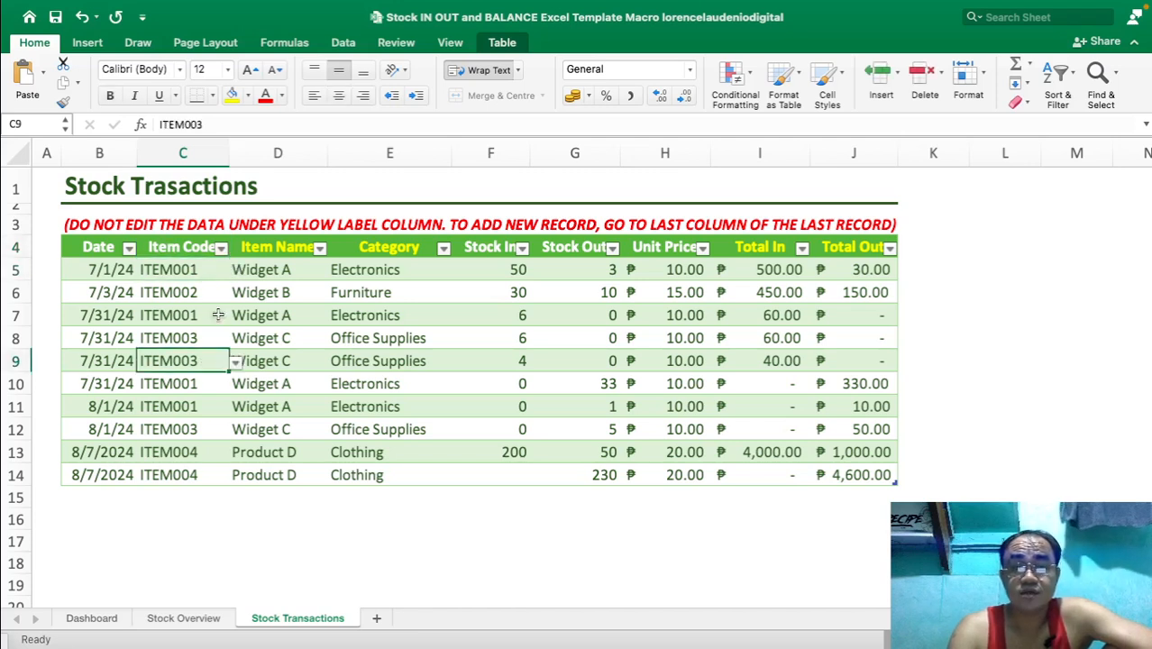
left_click(205, 268)
left_click(206, 298)
left_click(206, 267)
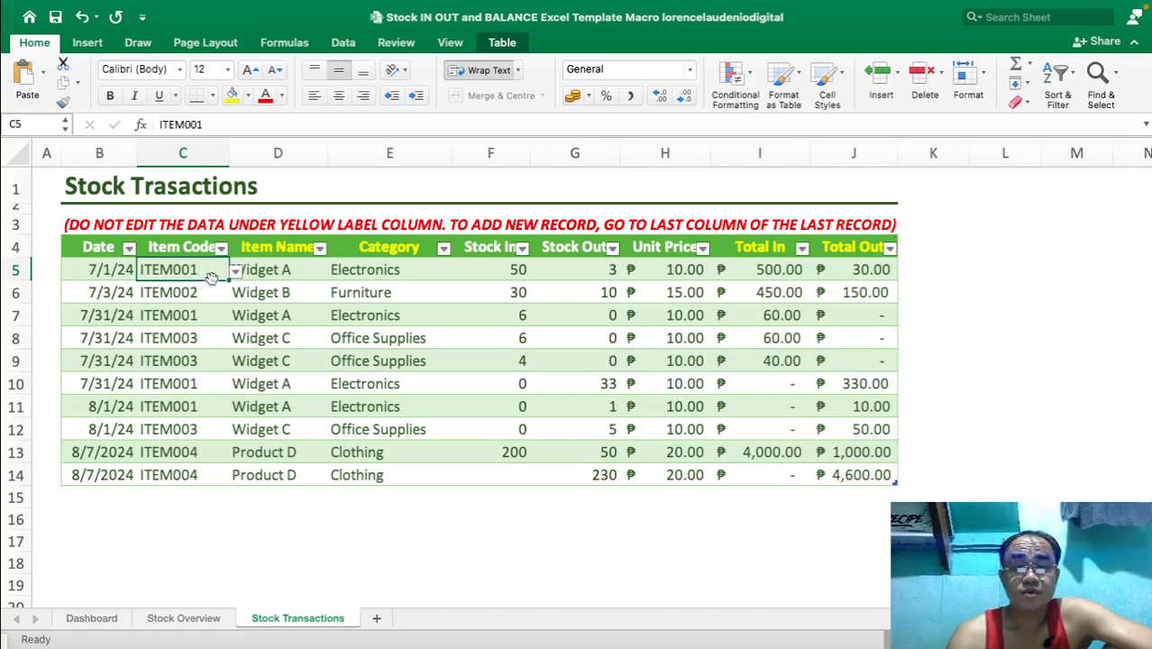
left_click(176, 618)
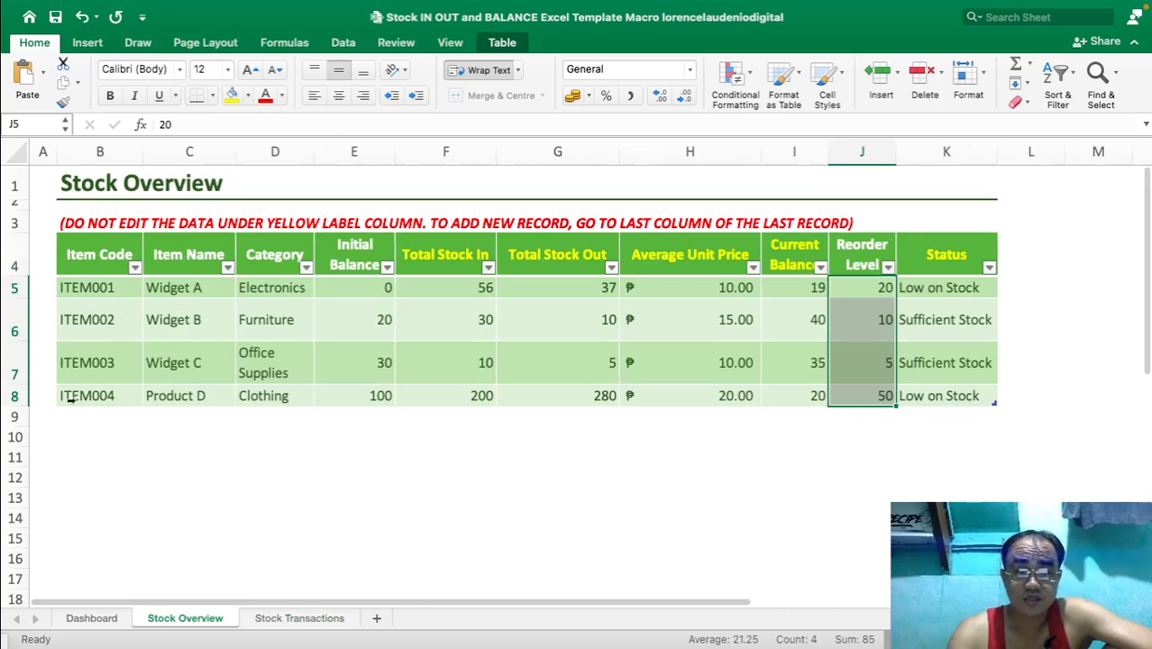
left_click(286, 621)
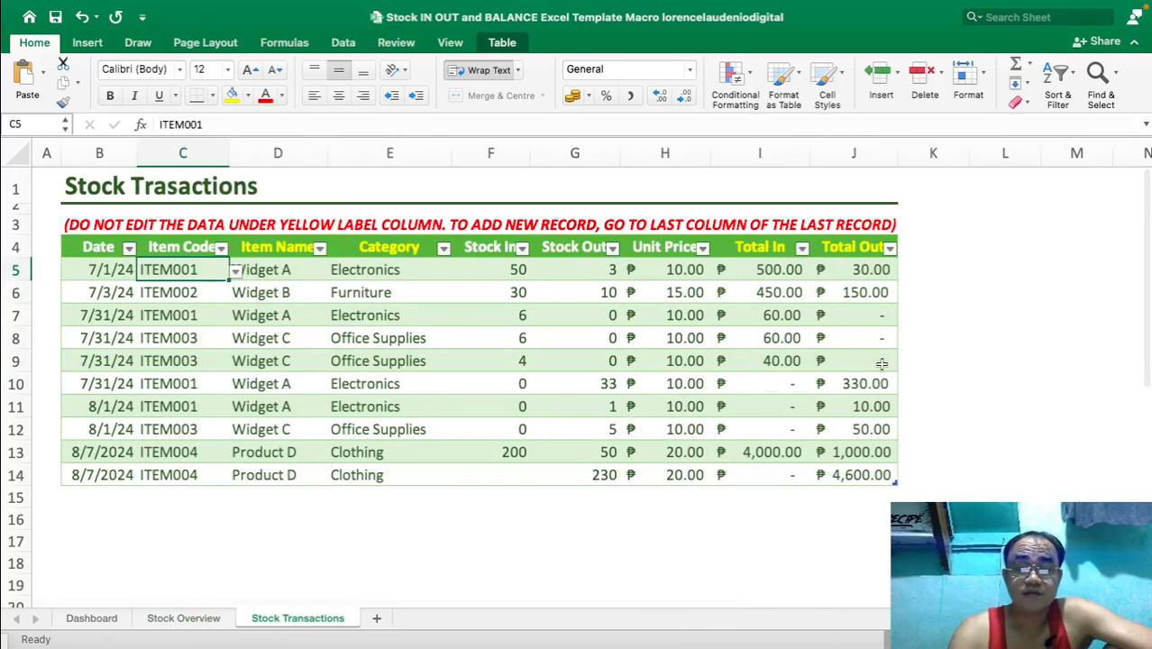
- Check the allowed item codes for the first transaction, try to enter item005 in C5, and cancel the entry
left_click(234, 272)
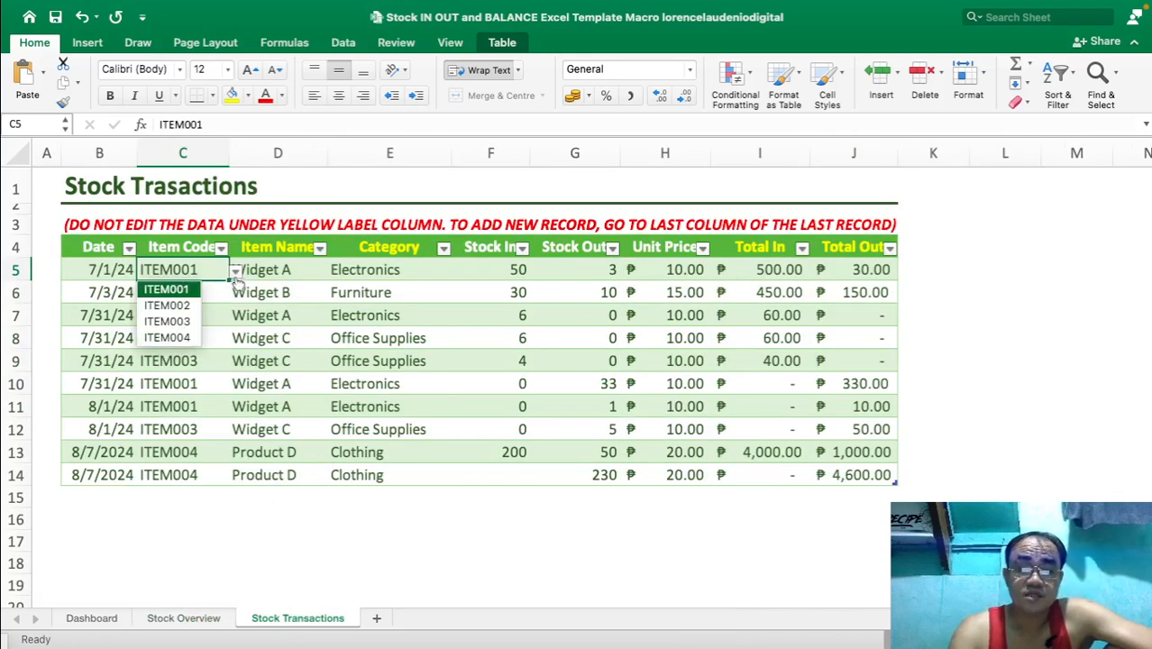
left_click(210, 272)
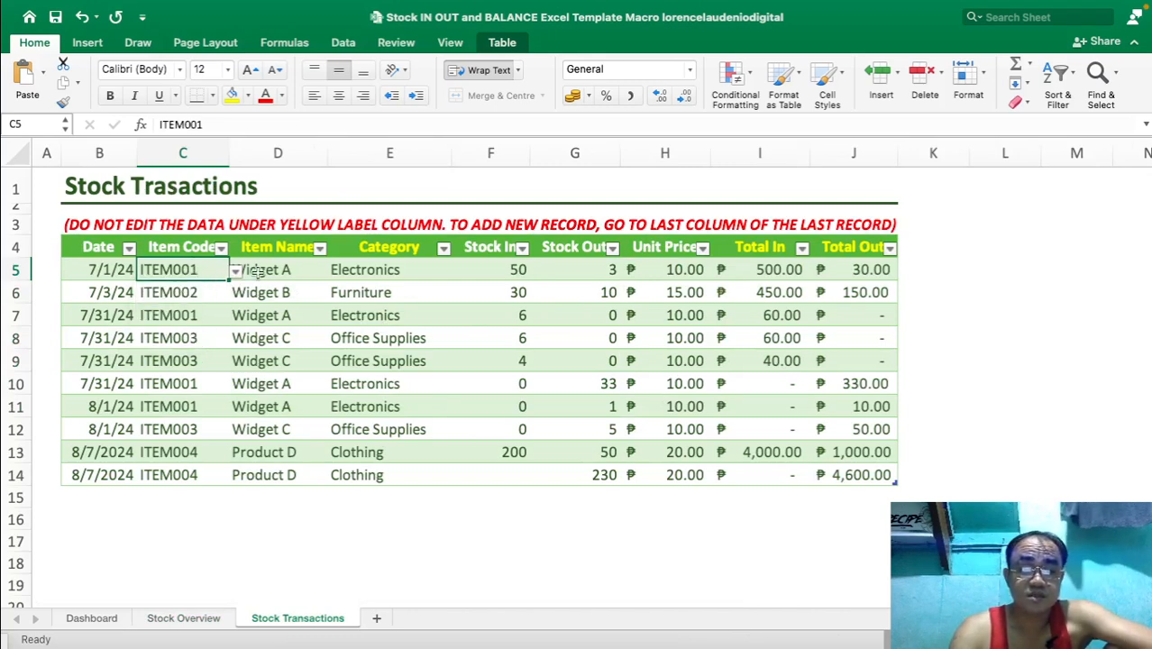
type("item")
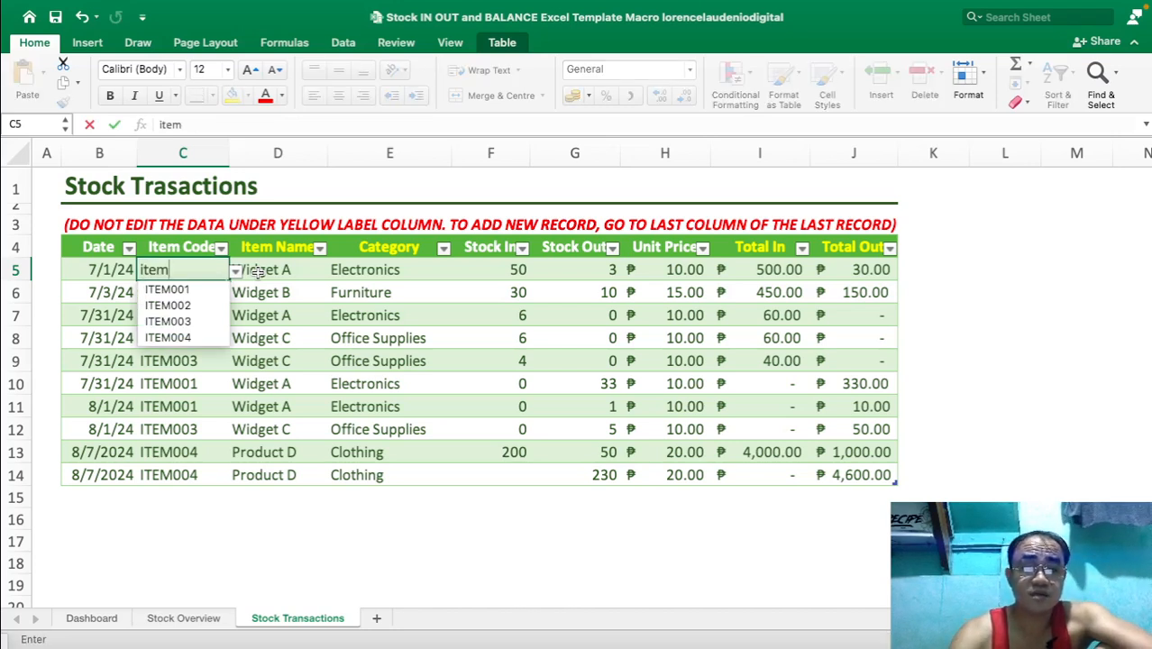
type("005")
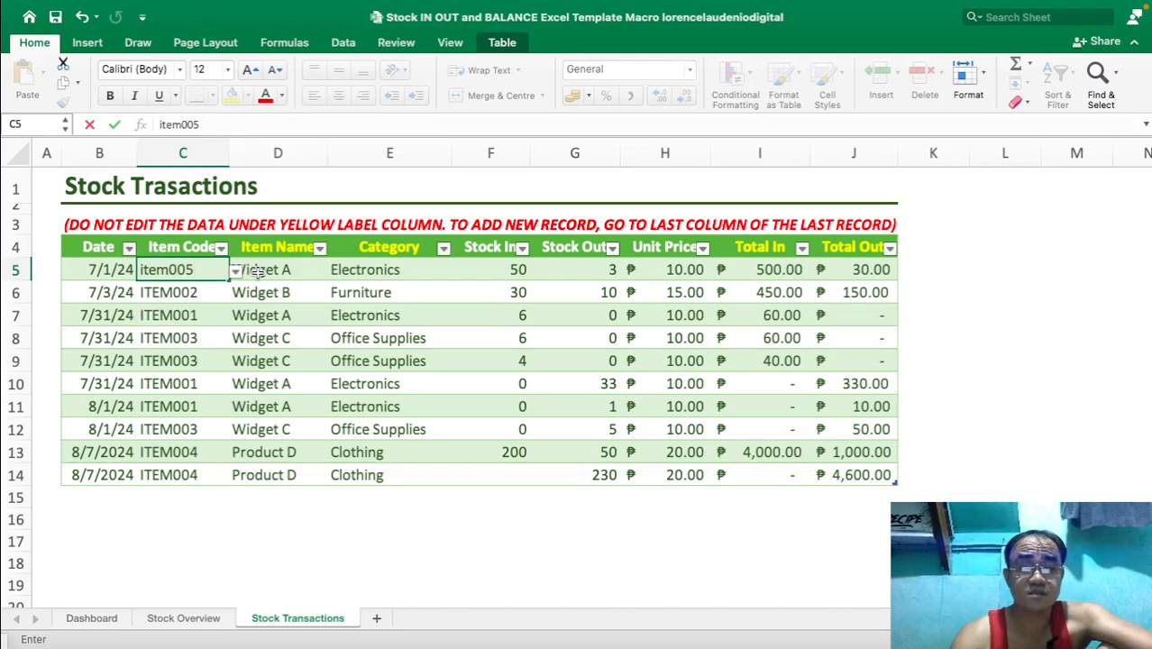
key("Return")
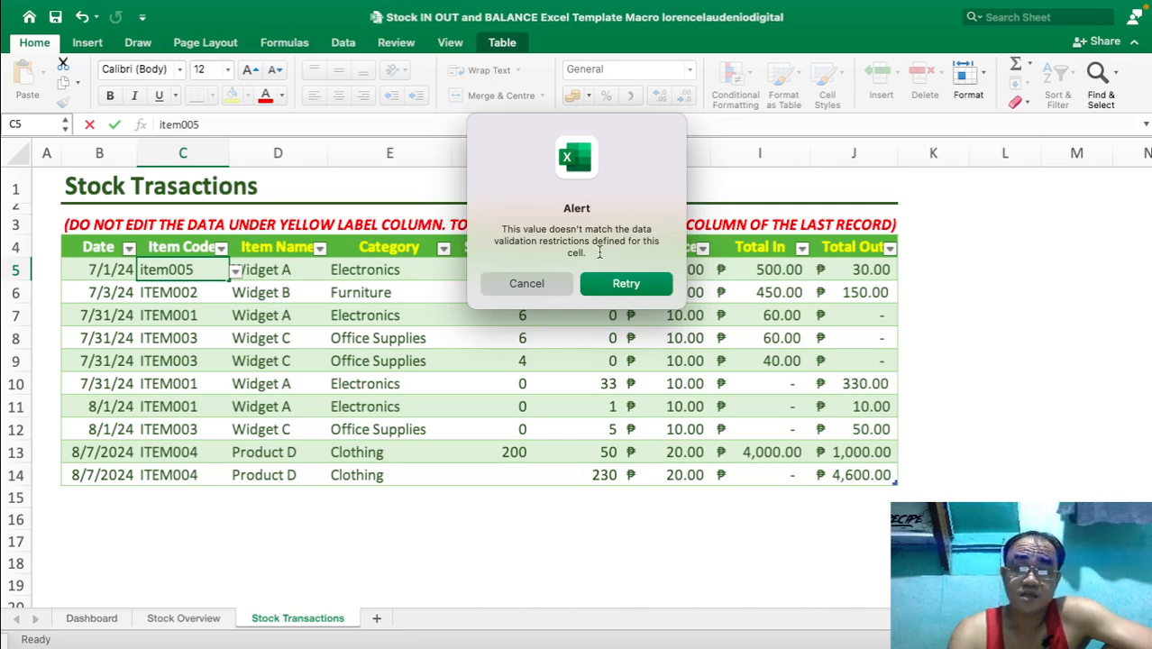
left_click(557, 289)
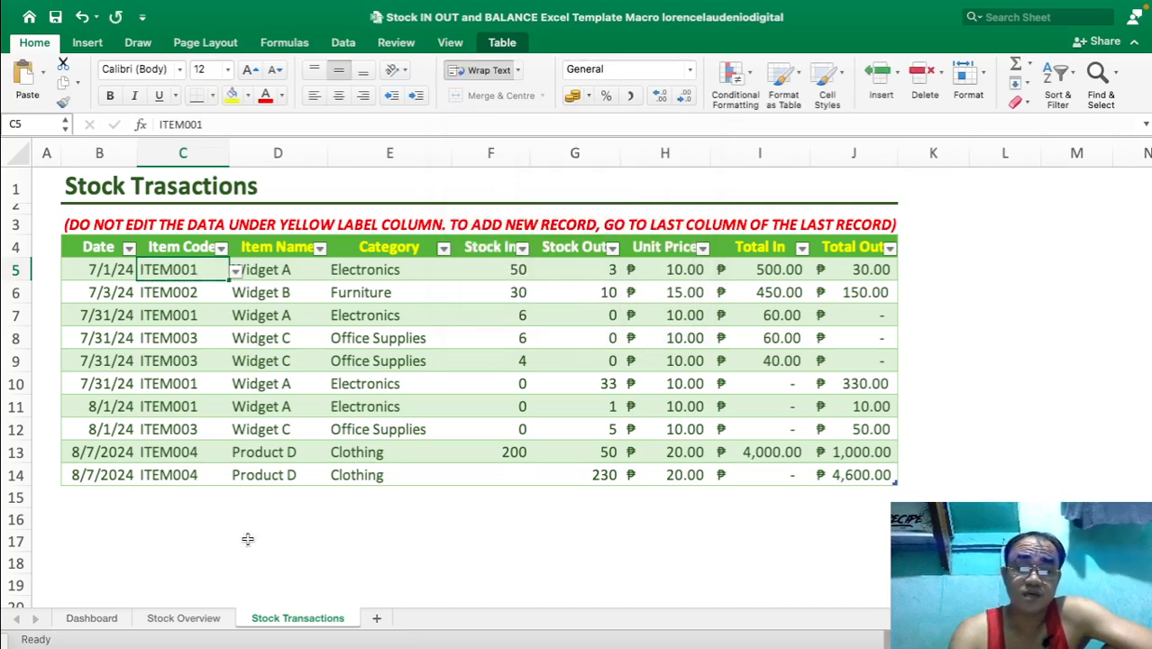
- Recheck the item codes on Stock Overview and inspect the Item Name lookup formula in D5 of Stock Transactions
left_click(185, 618)
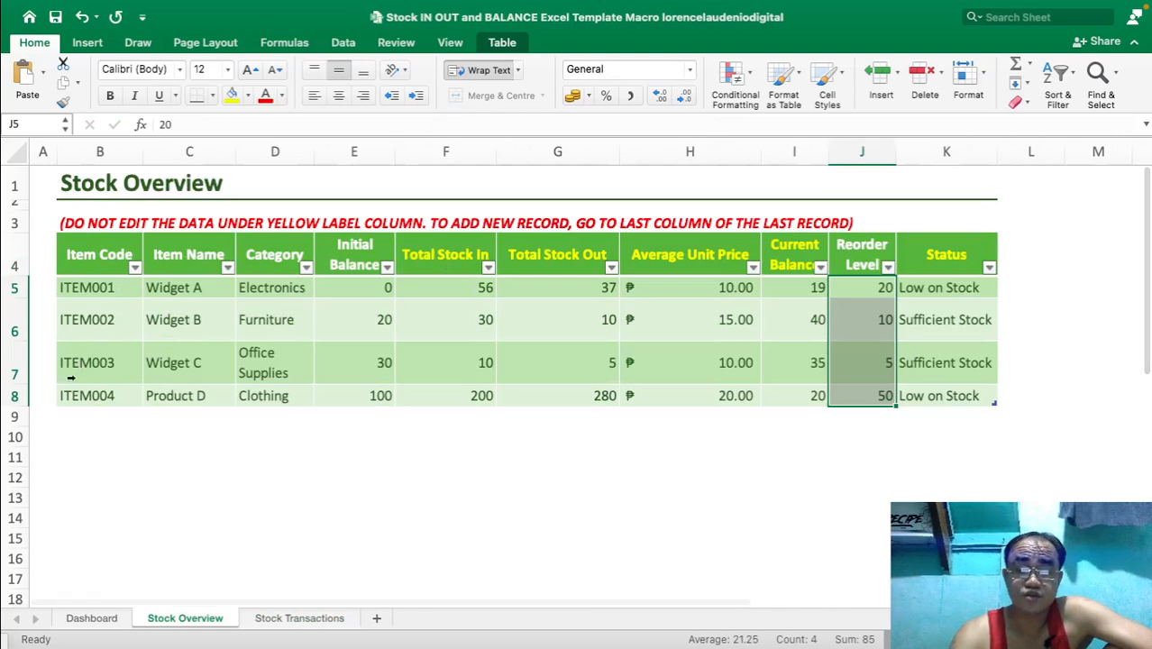
left_click(279, 622)
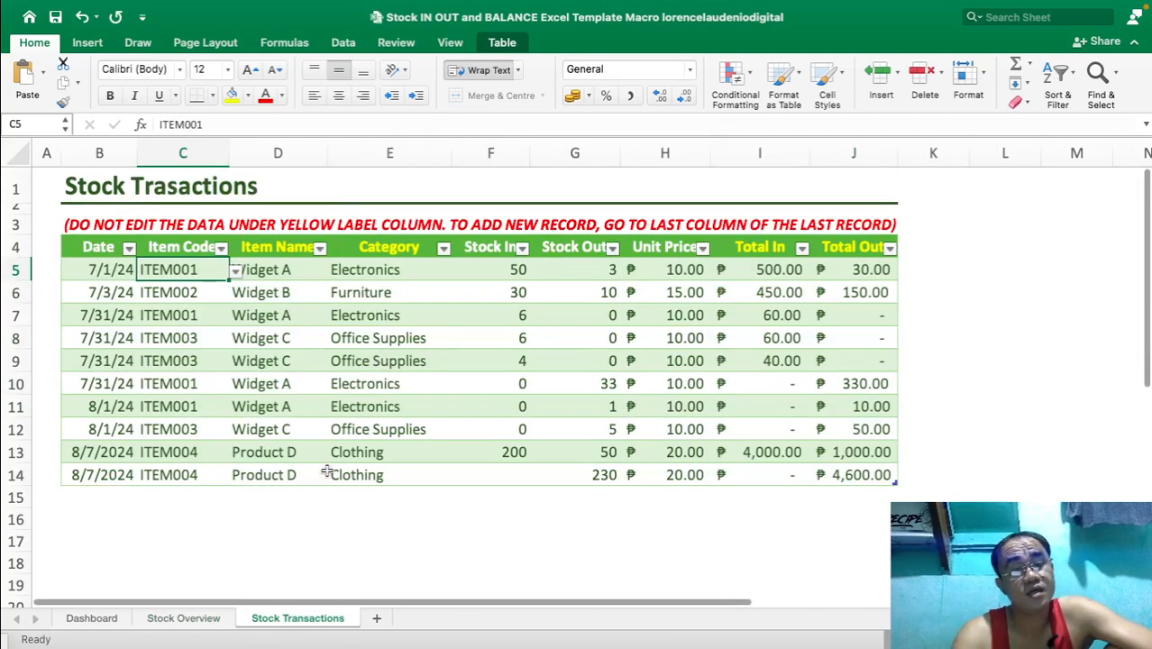
left_click(285, 271)
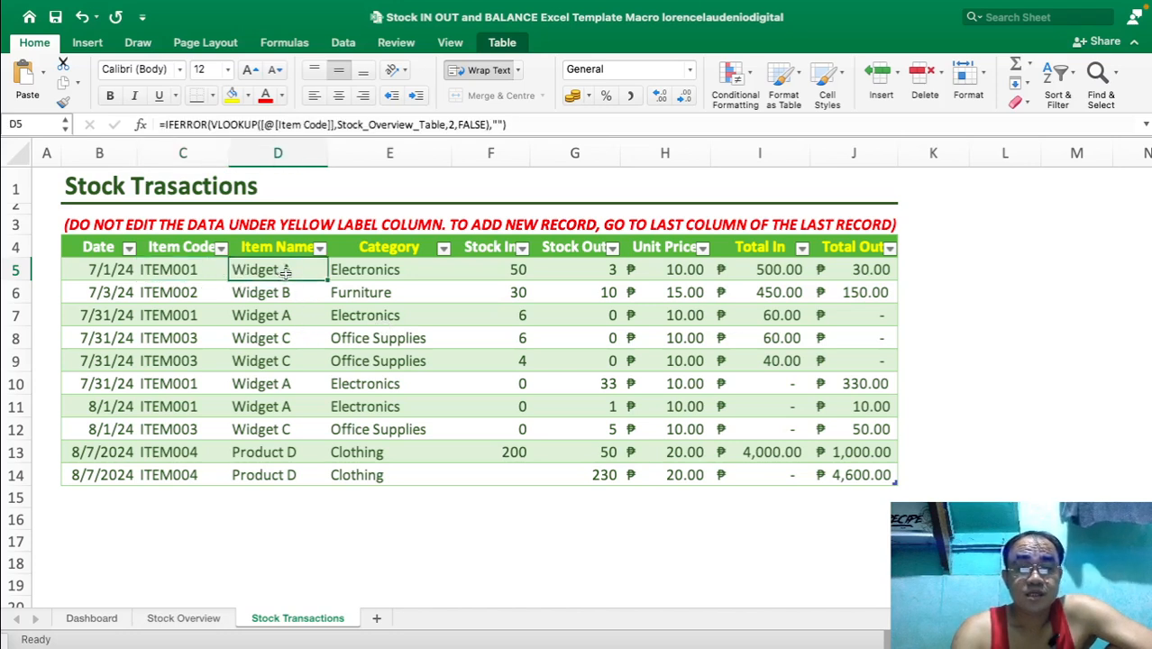
- Change the first transaction's item code to ITEM002 and set it back to ITEM001
left_click(194, 269)
left_click(234, 270)
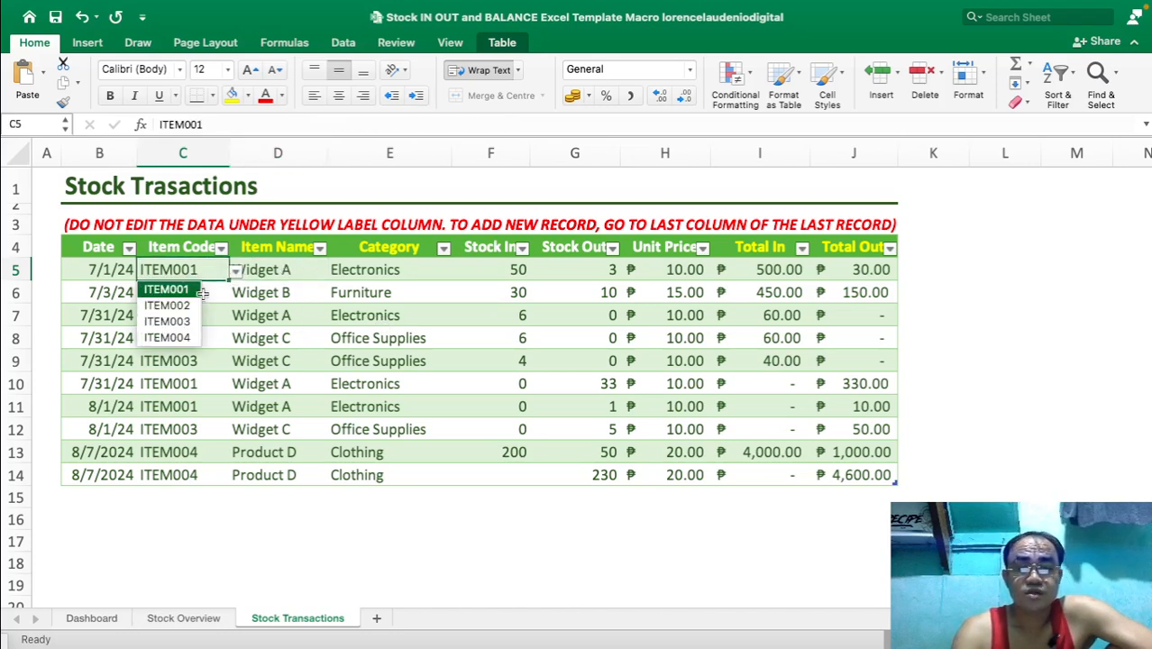
left_click(195, 307)
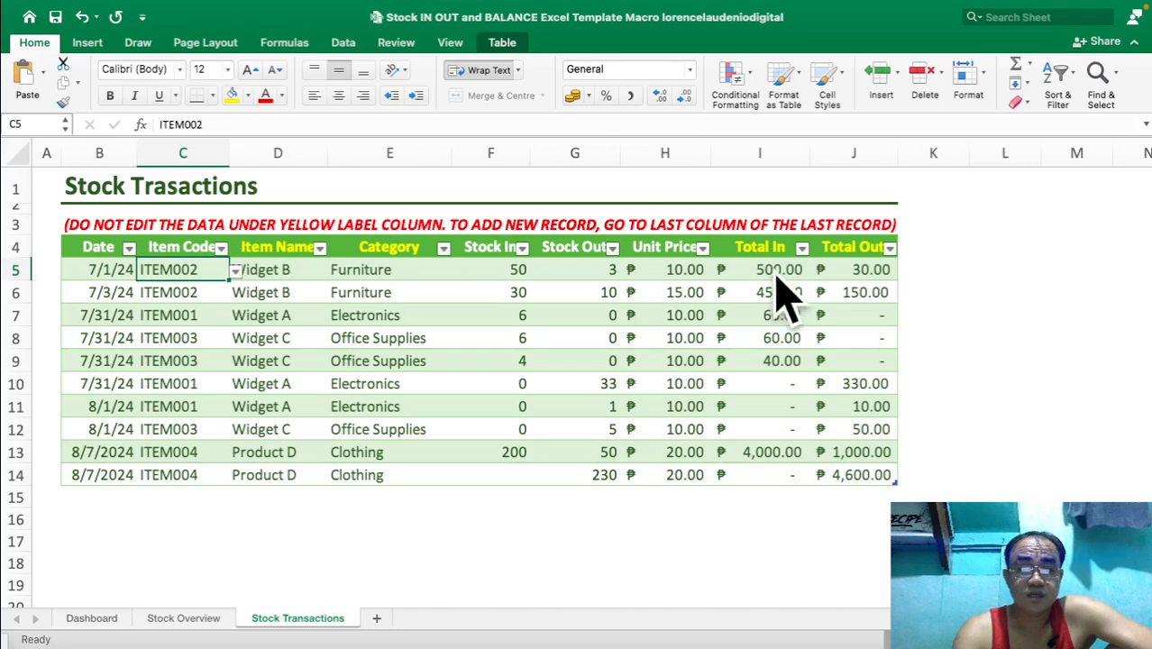
left_click(235, 271)
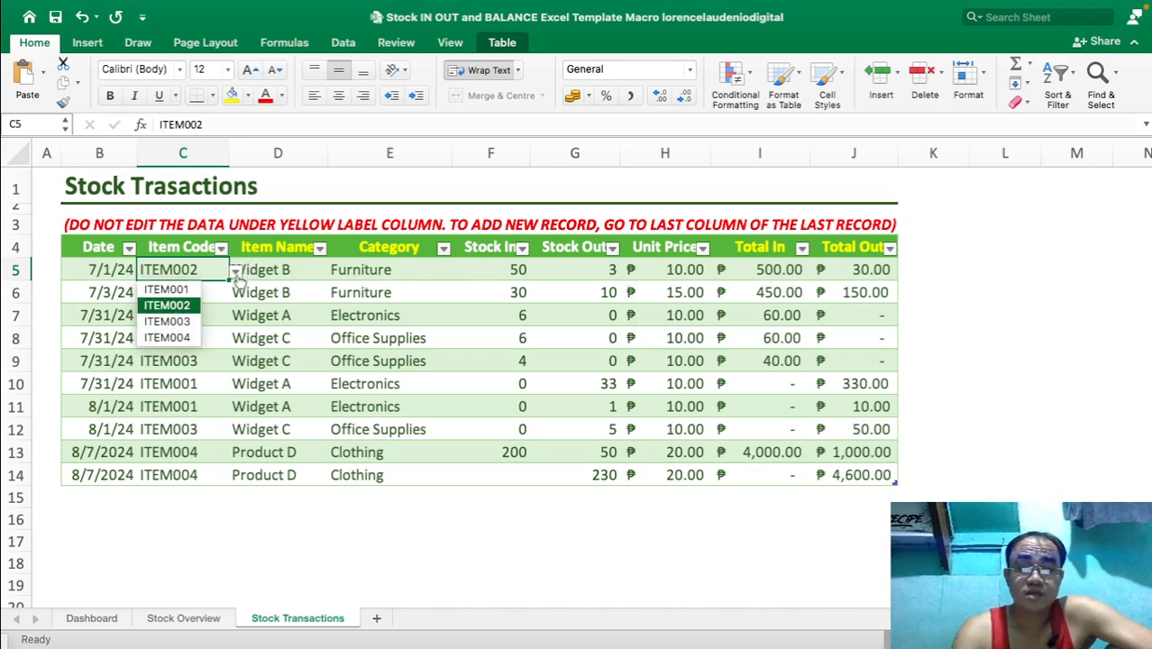
left_click(195, 291)
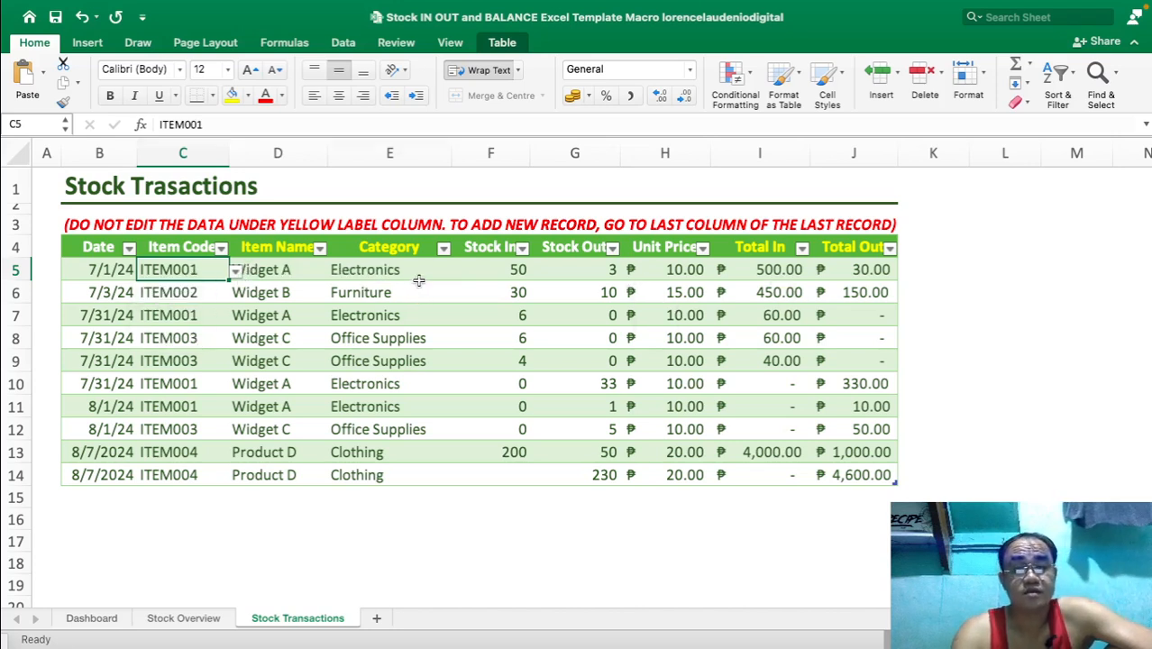
- Inspect the Category lookup formula in E6, the Stock In and Stock Out headings, and the first transaction's quantities in F5 and G5
left_click(418, 291)
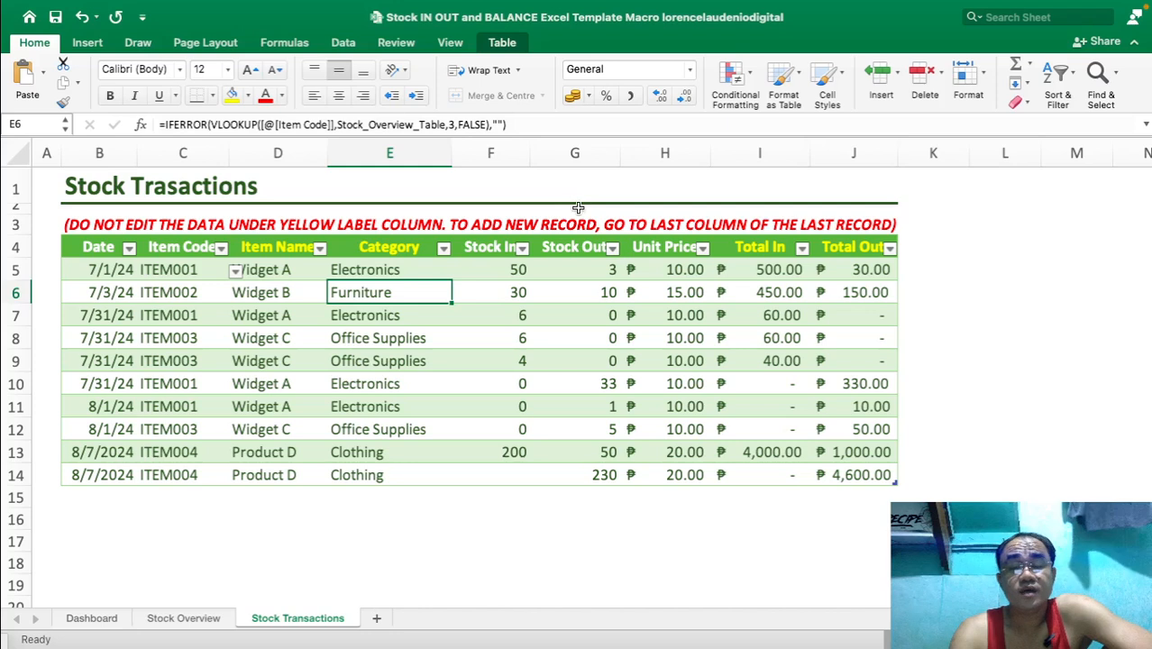
left_click(493, 248)
left_click(579, 250)
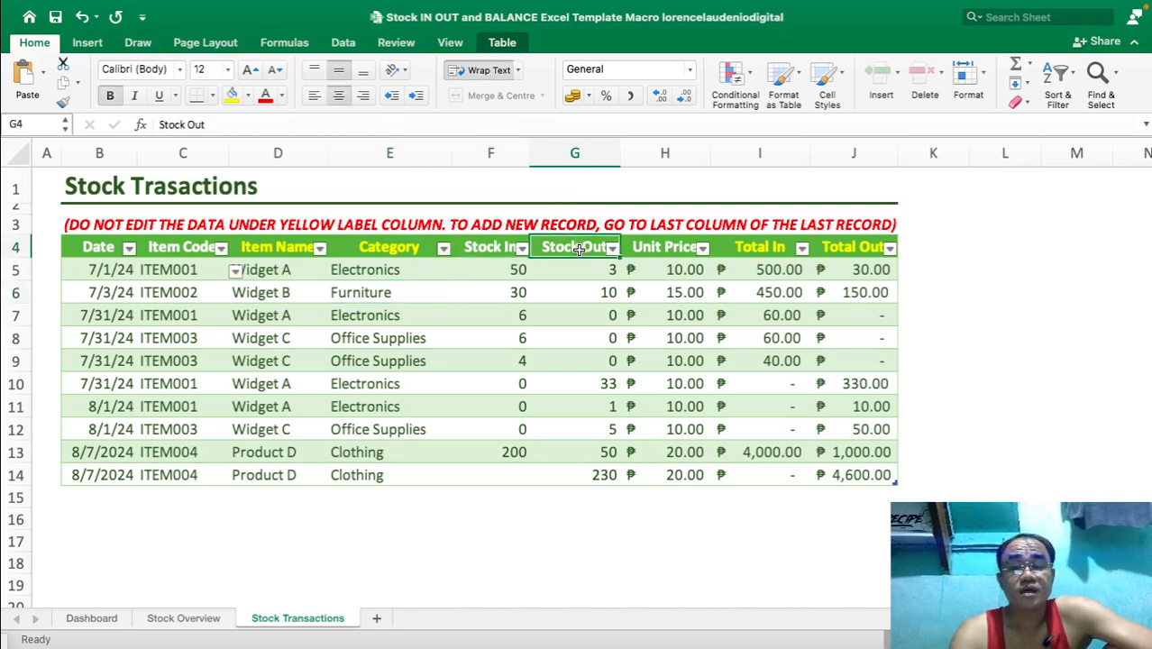
left_click(492, 270)
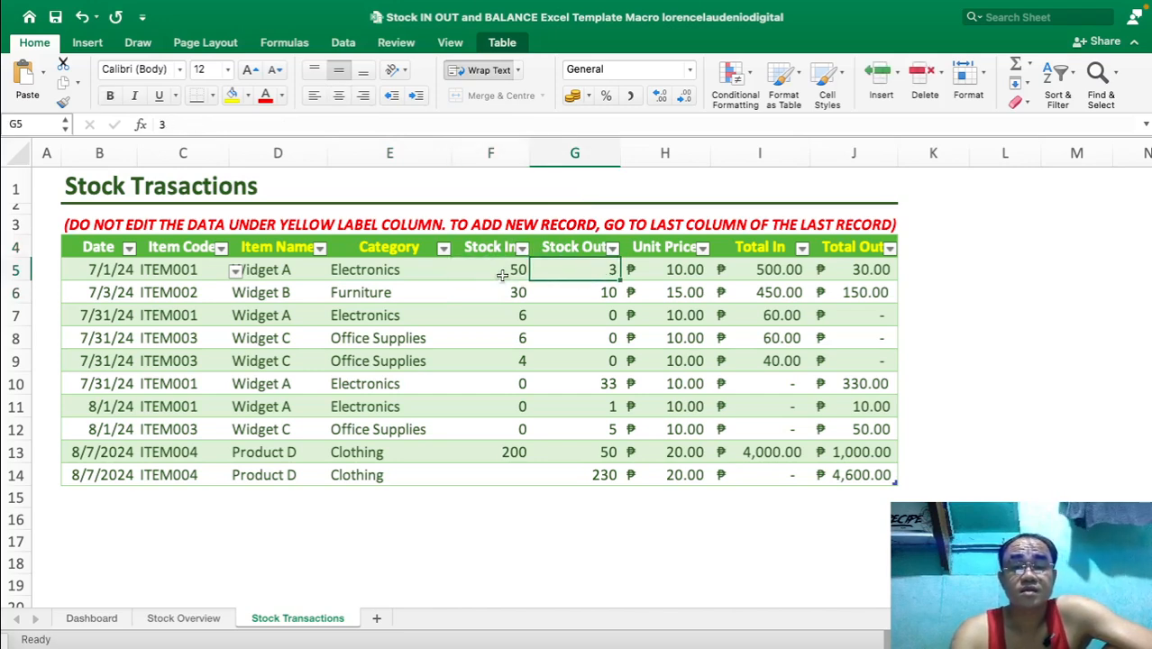
left_click_drag(513, 271, 552, 270)
left_click(543, 273)
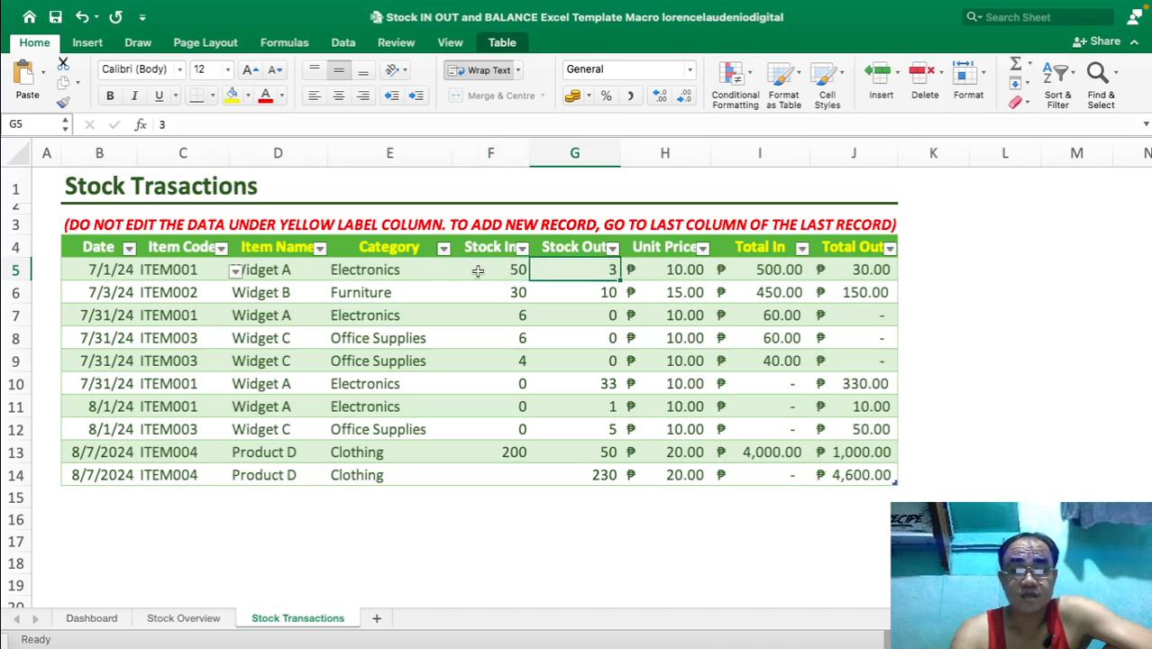
left_click(479, 273)
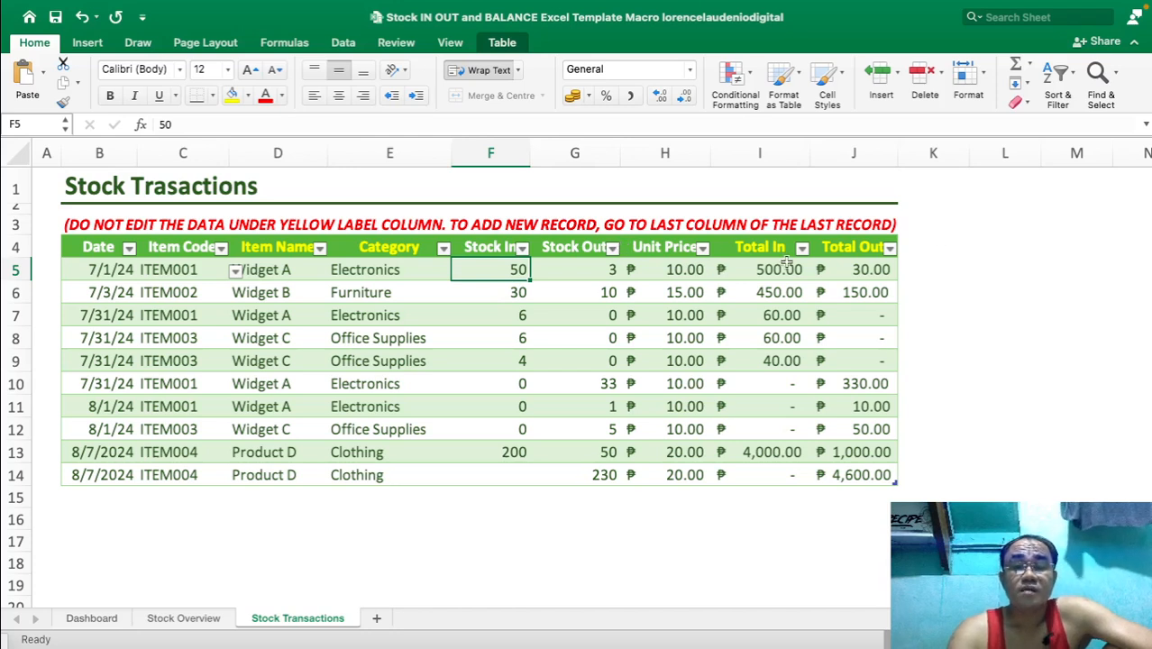
left_click(497, 248)
left_click(512, 269)
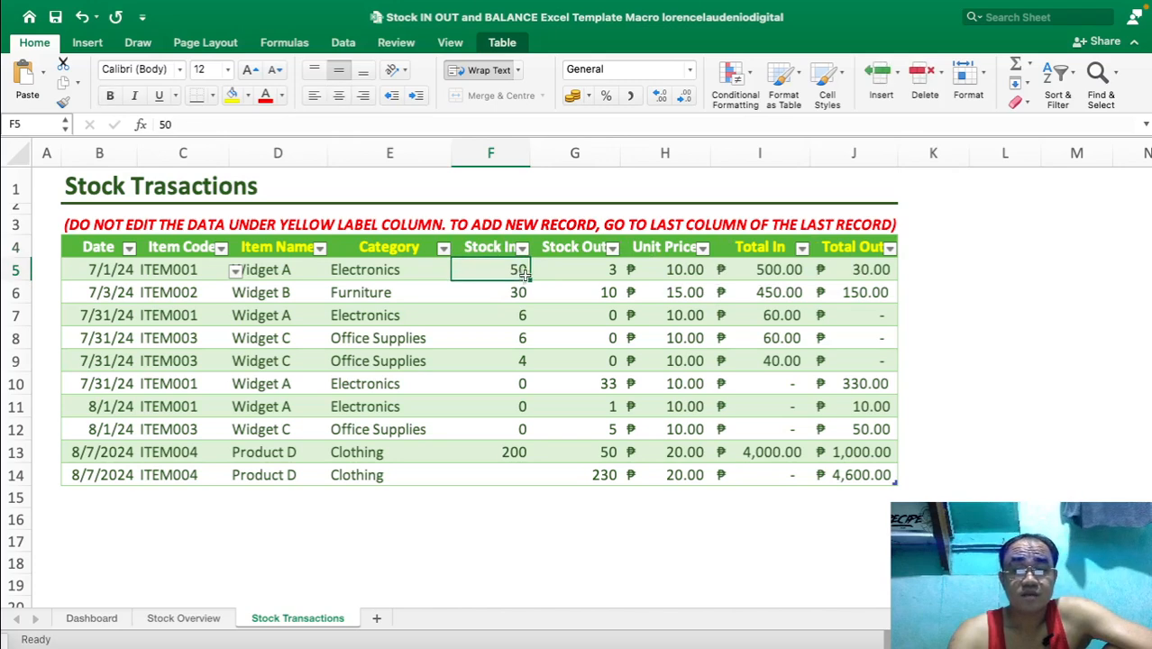
- Examine the full Stock In and Stock Out columns and compare the first transaction's incoming and outgoing quantities
left_click(509, 153)
left_click_drag(510, 154, 575, 153)
left_click(985, 267)
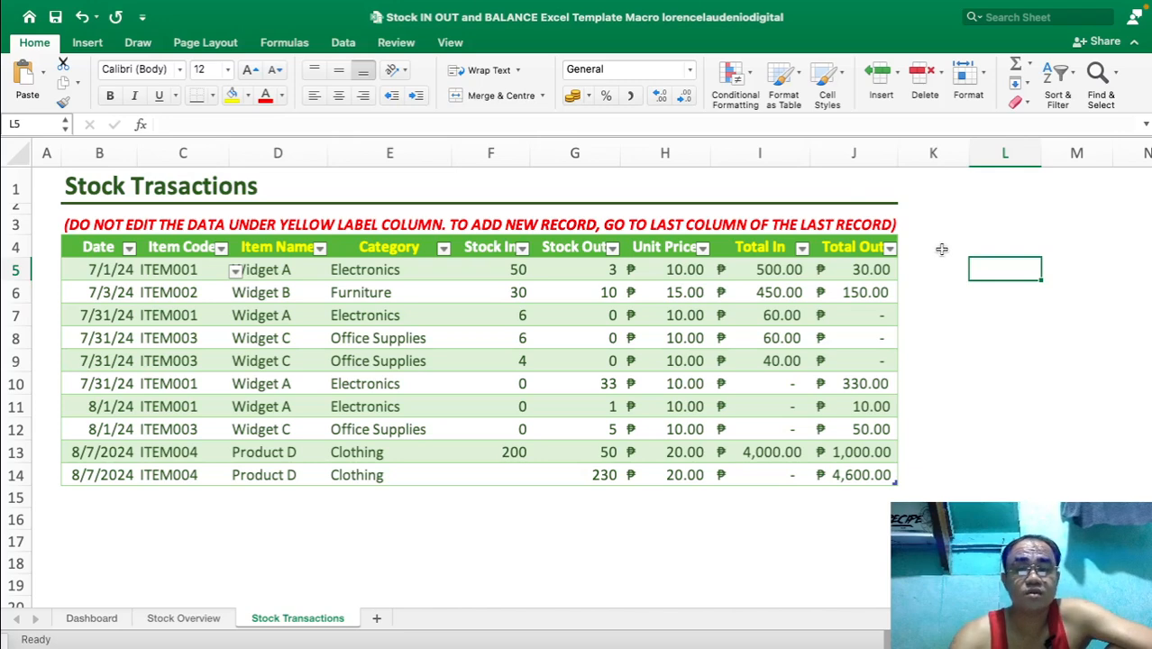
left_click(496, 271)
left_click(582, 273)
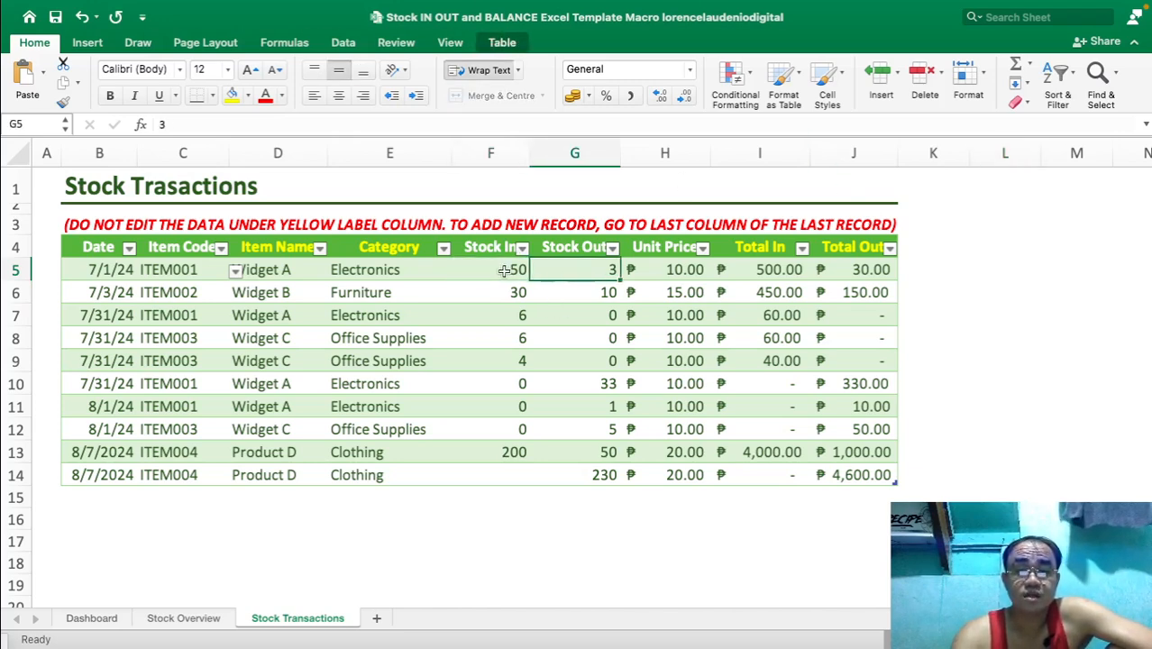
left_click(503, 272)
left_click(566, 267)
left_click(501, 271)
left_click(573, 273)
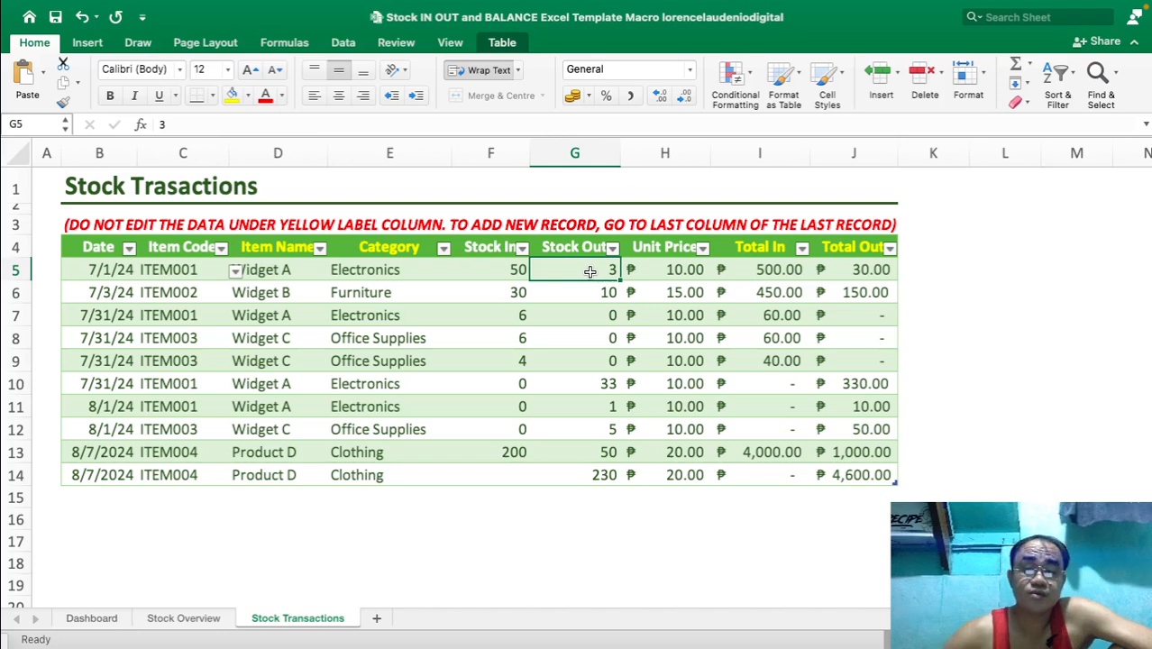
left_click(496, 267)
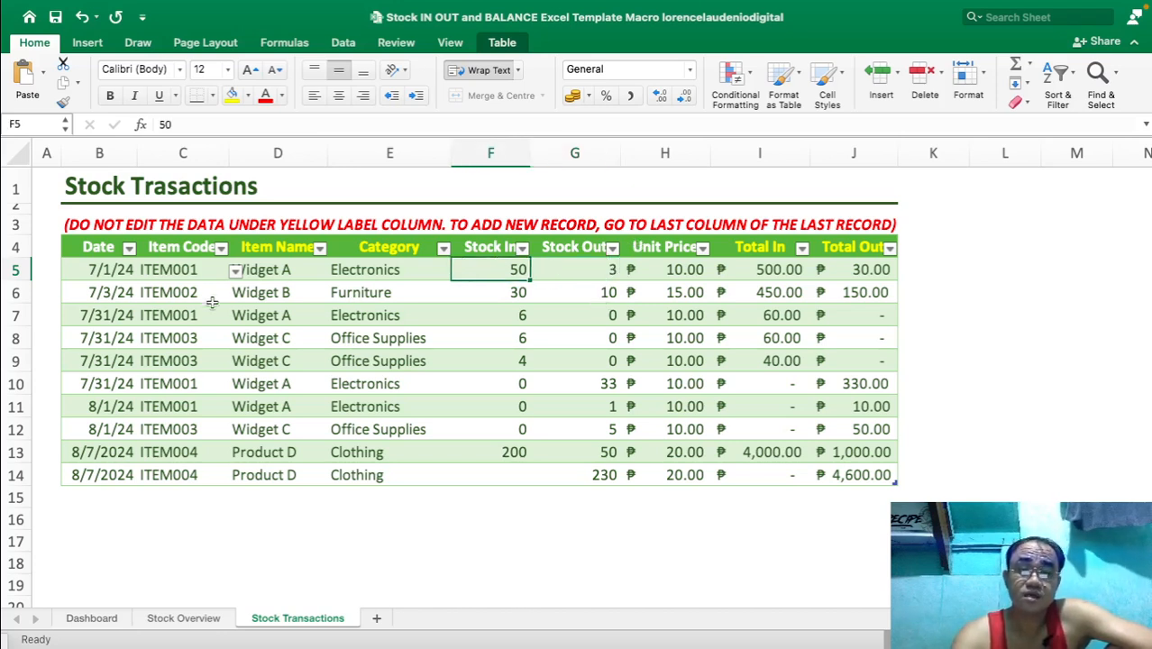
- Check the last transaction's item code, and review the matching item's code, name, category and initial balance on Stock Overview
left_click(16, 475)
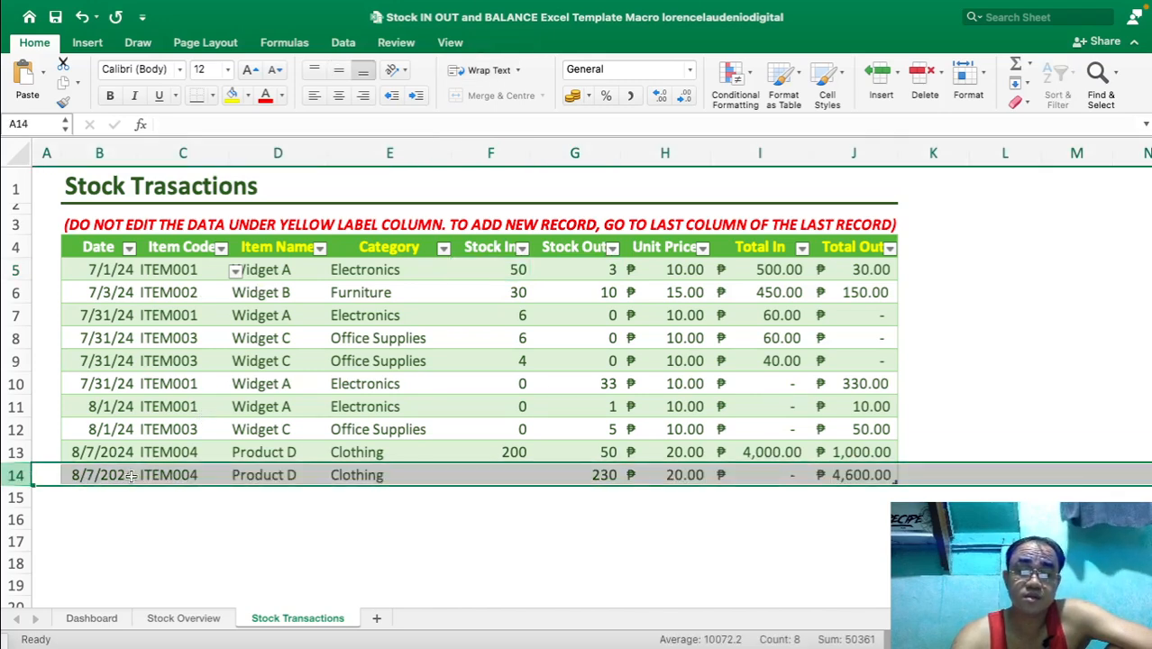
left_click(202, 477)
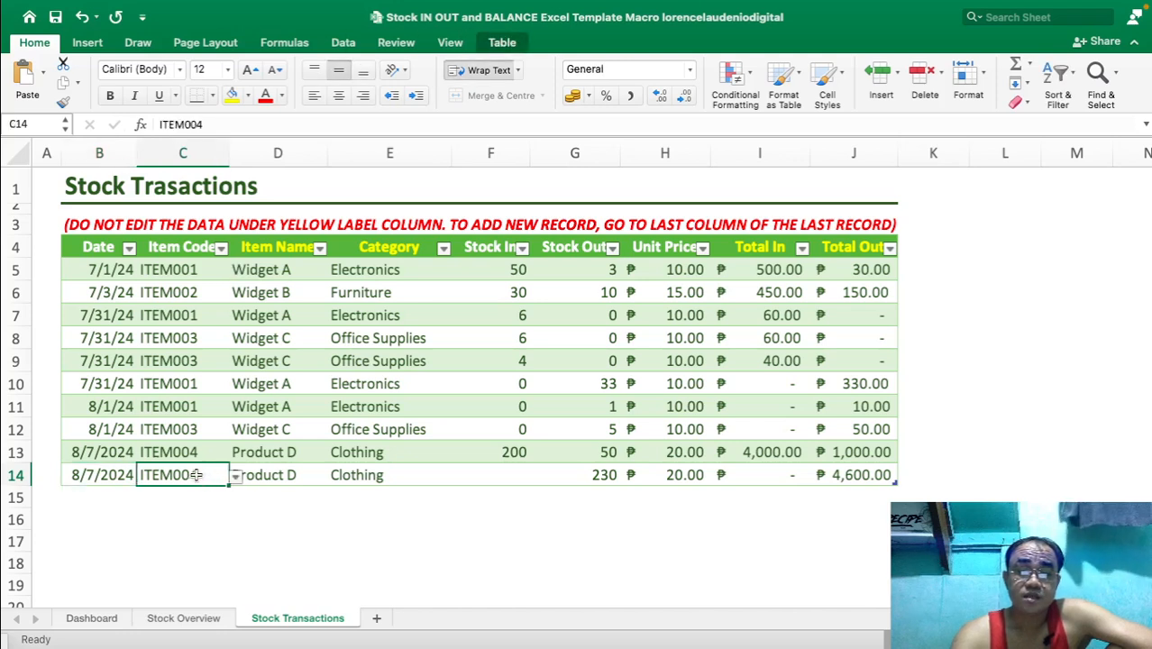
left_click(200, 496)
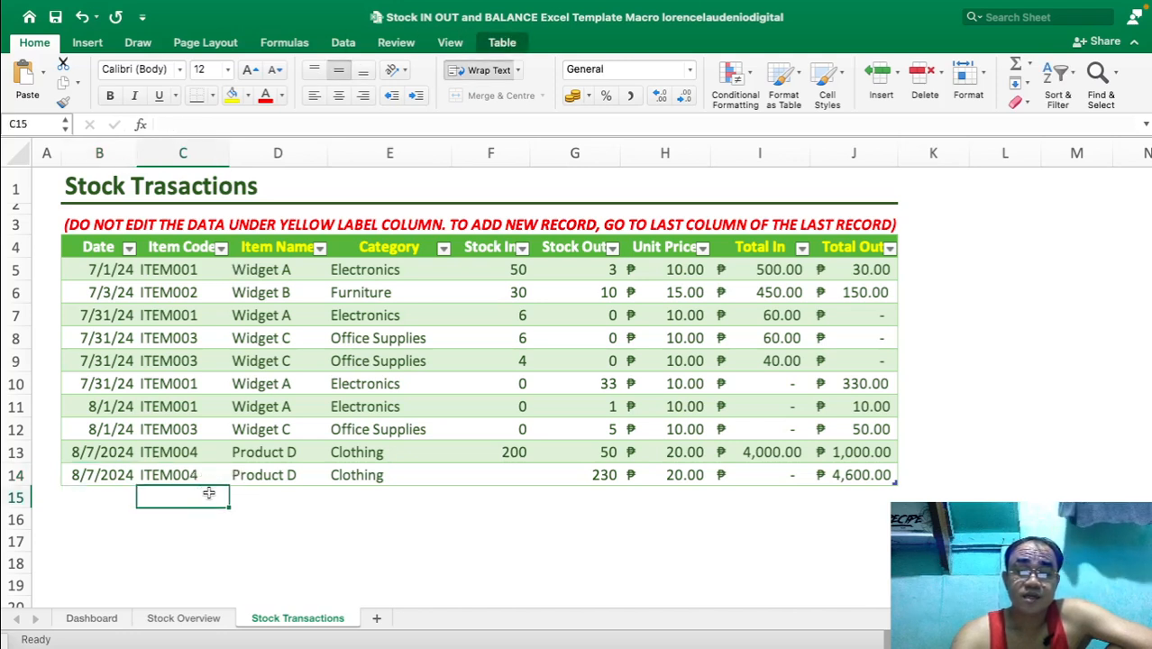
left_click(194, 621)
left_click(110, 401)
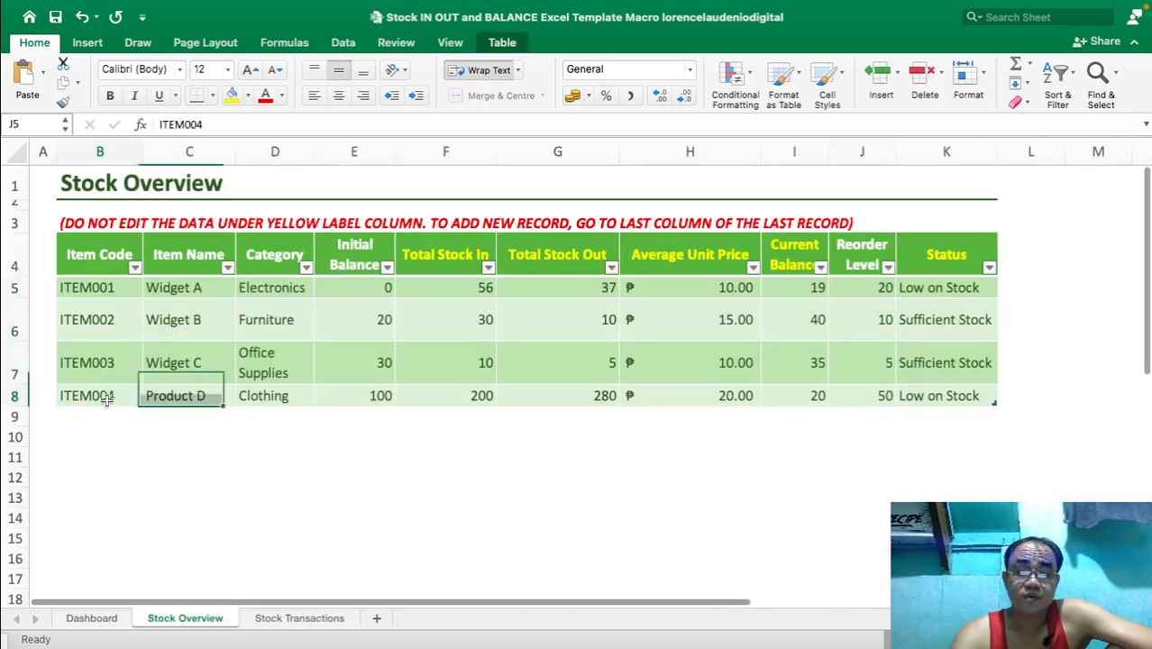
left_click(206, 402)
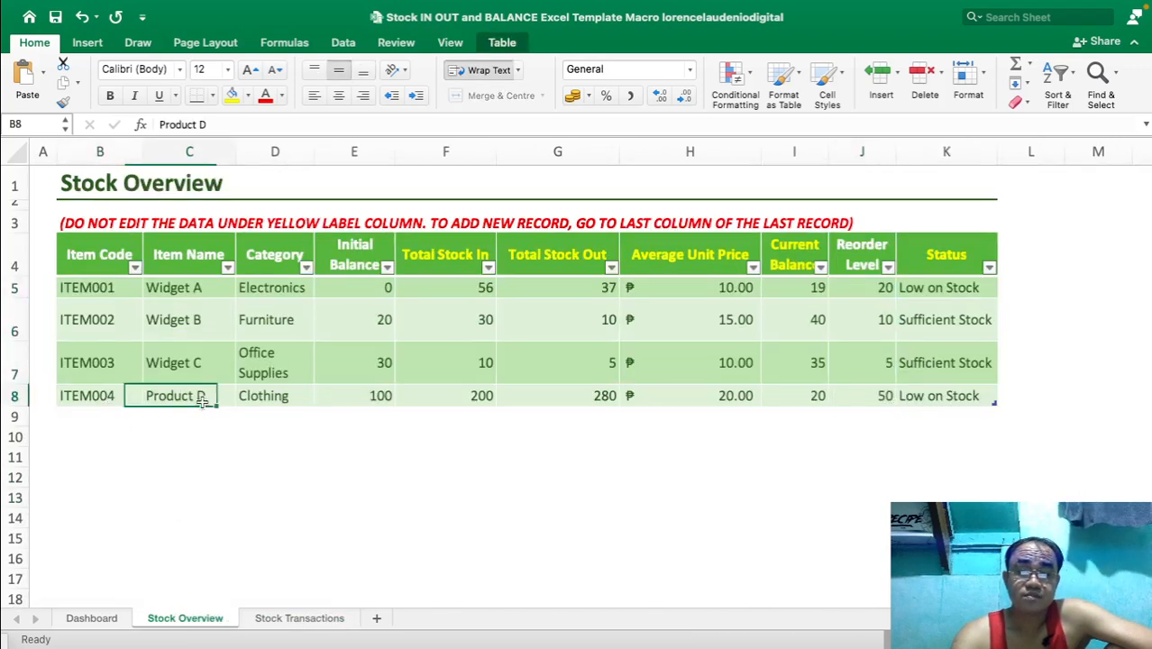
left_click(285, 397)
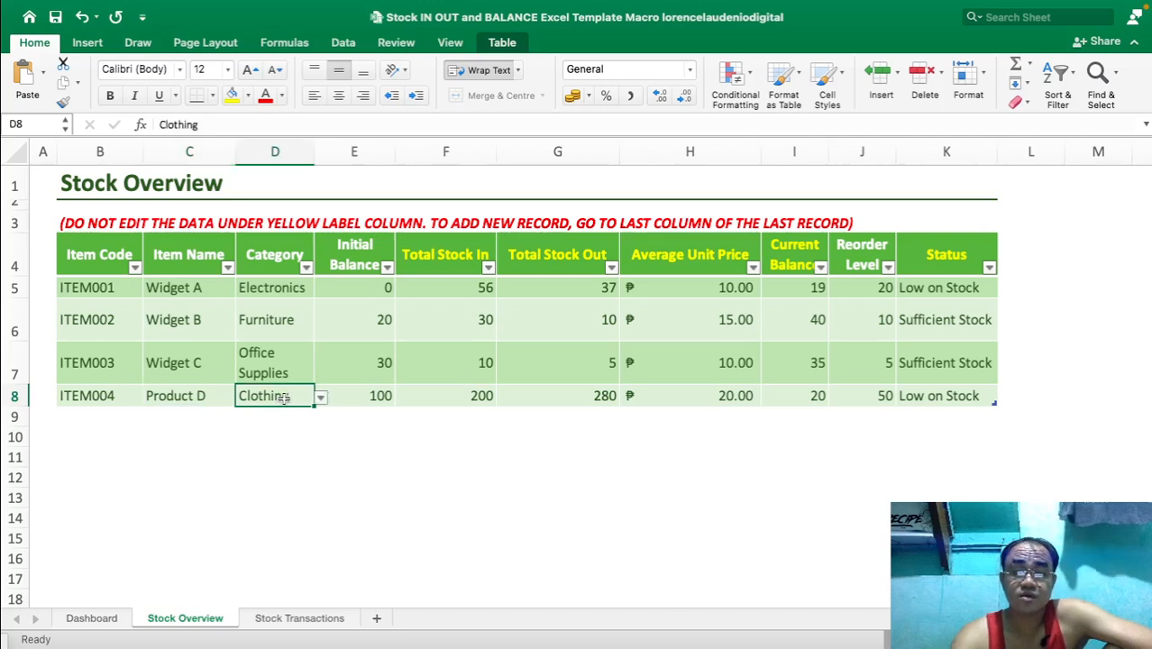
left_click(381, 394)
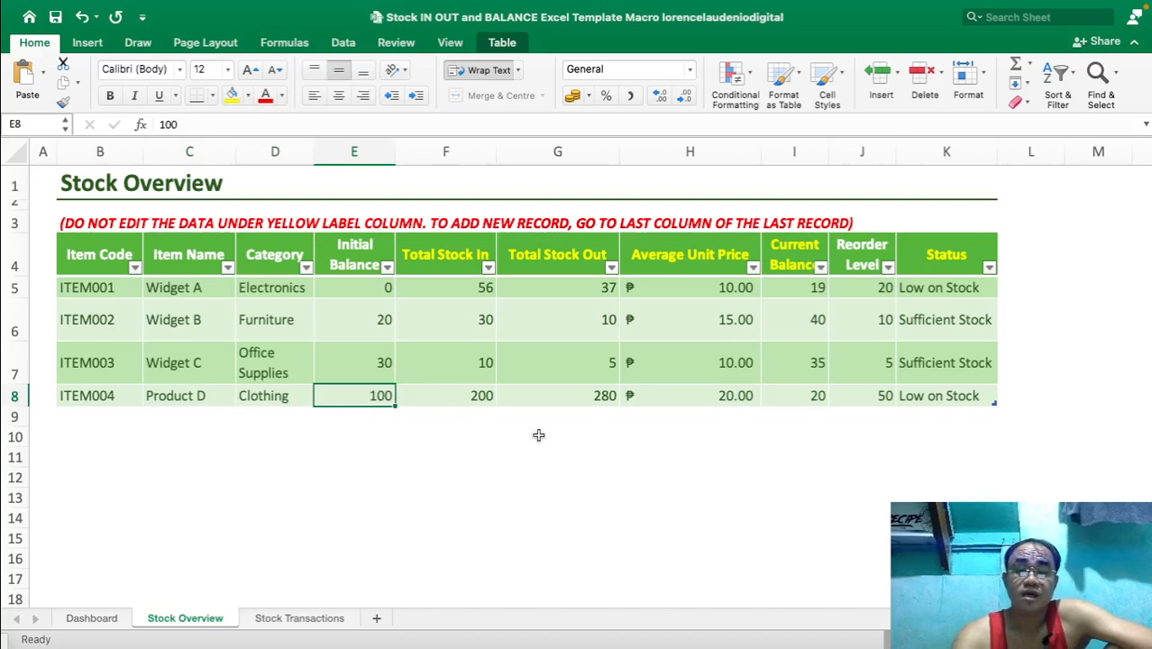
- Examine the Total Stock In and Total Stock Out of ITEM004 on Stock Overview alongside its Initial Balance
left_click_drag(476, 394, 557, 397)
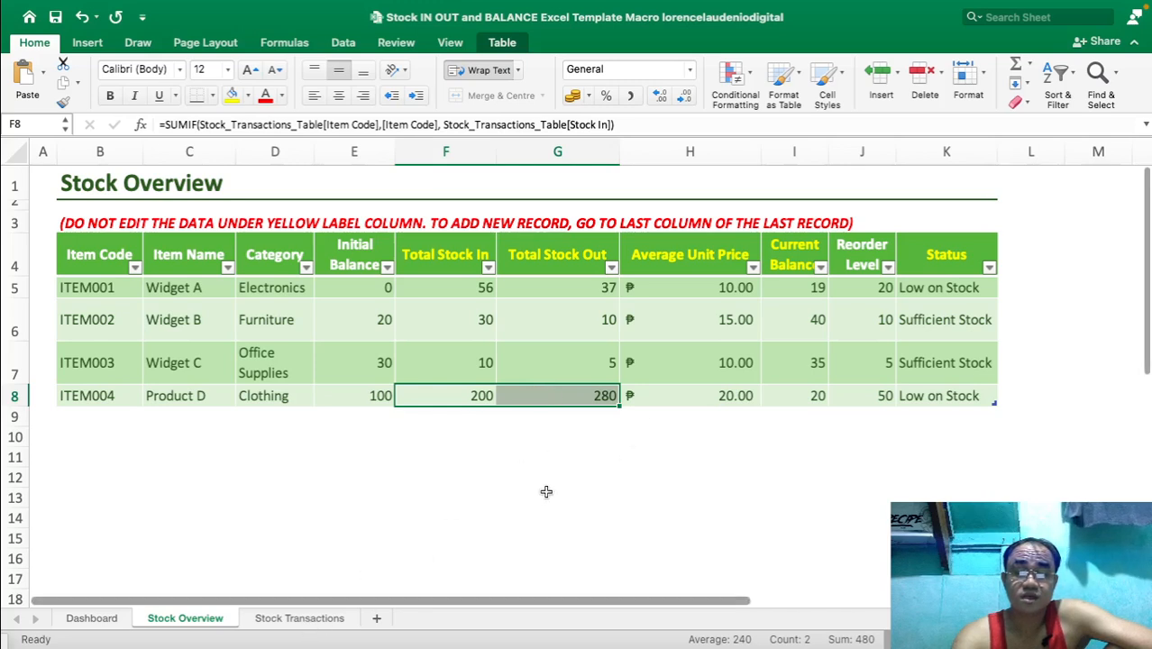
left_click(584, 470)
left_click(472, 395)
left_click_drag(473, 395, 514, 398)
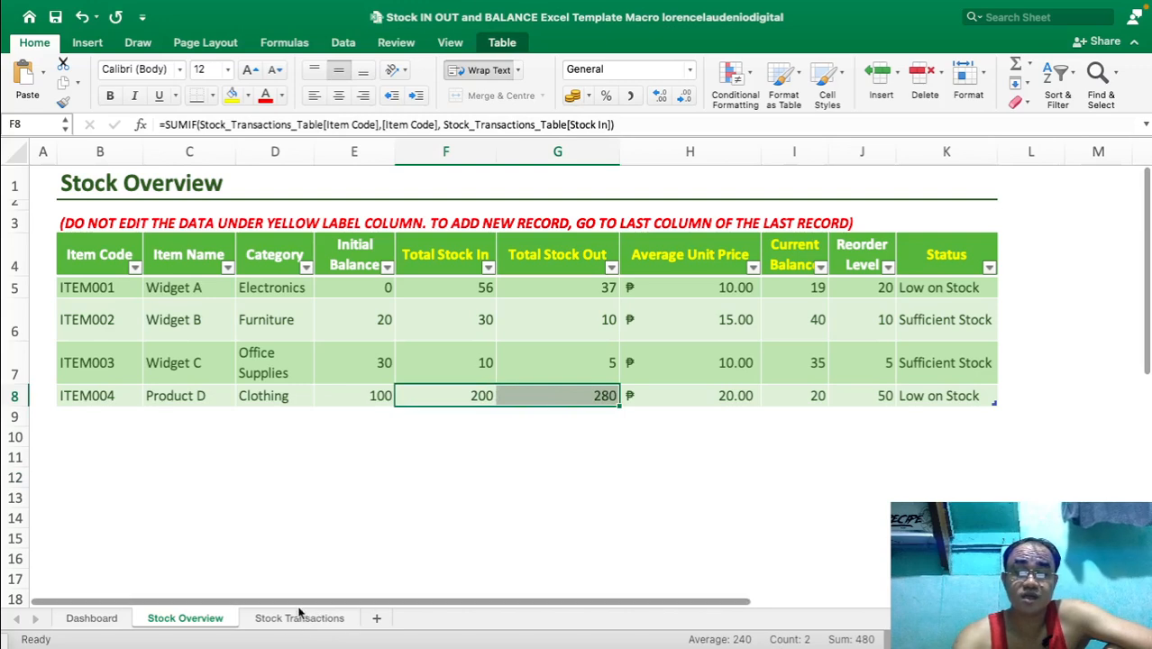
left_click(377, 400)
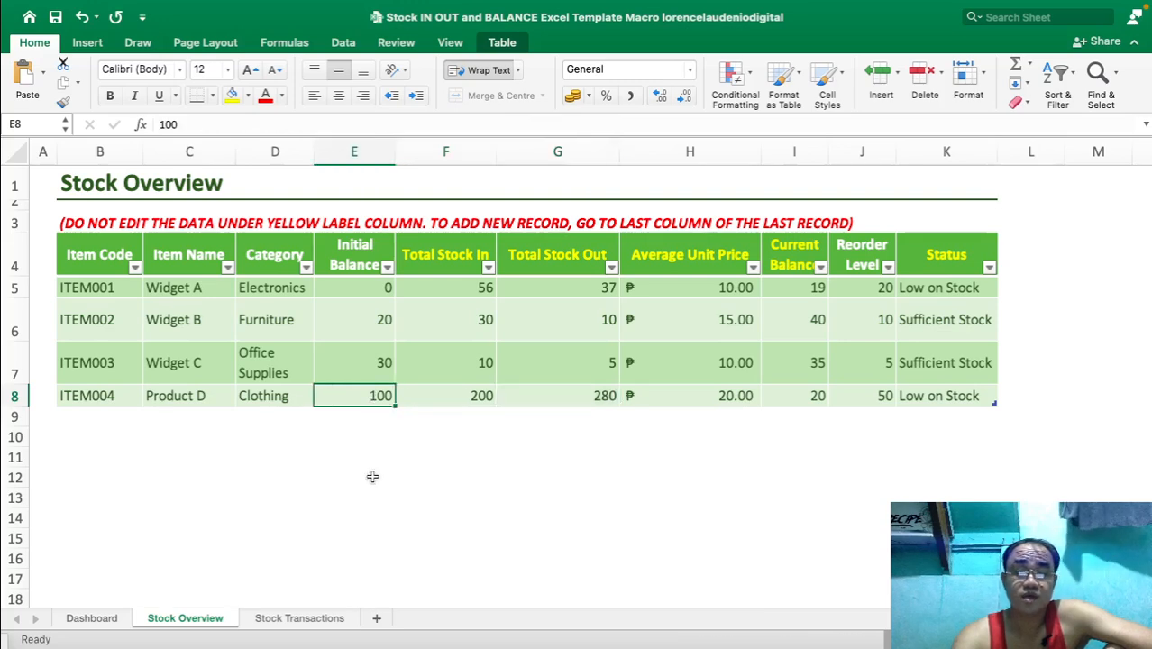
- Examine the Stock In and Stock Out of transaction row 14 and compare them with the ITEM004 totals on Stock Overview
left_click(295, 619)
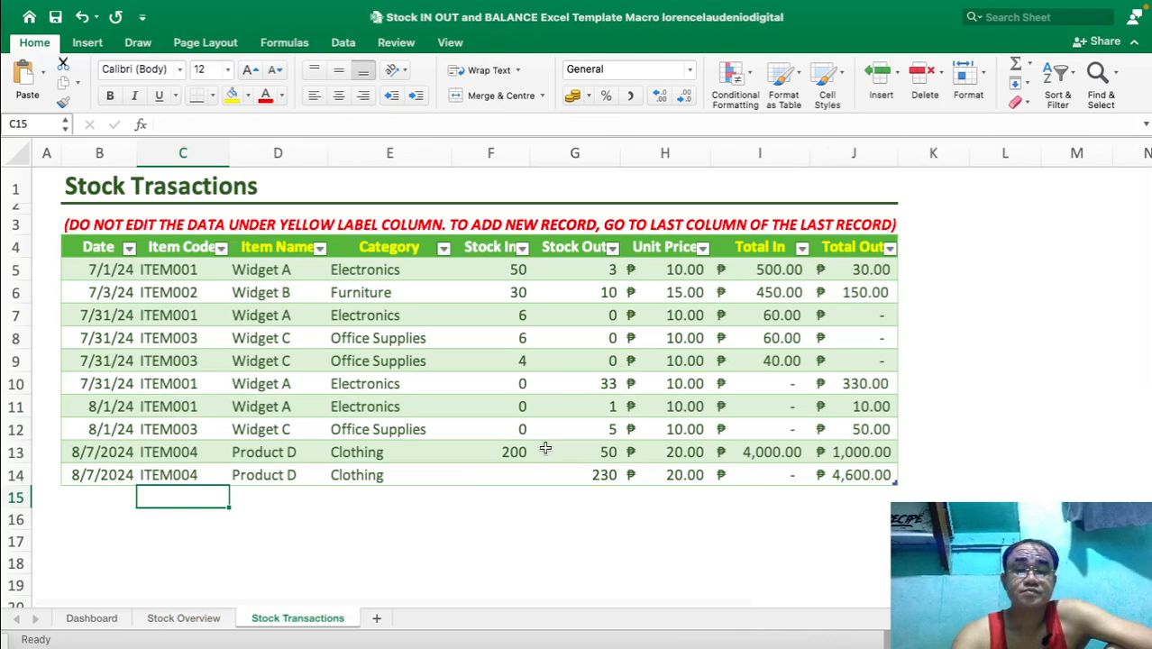
left_click(16, 475)
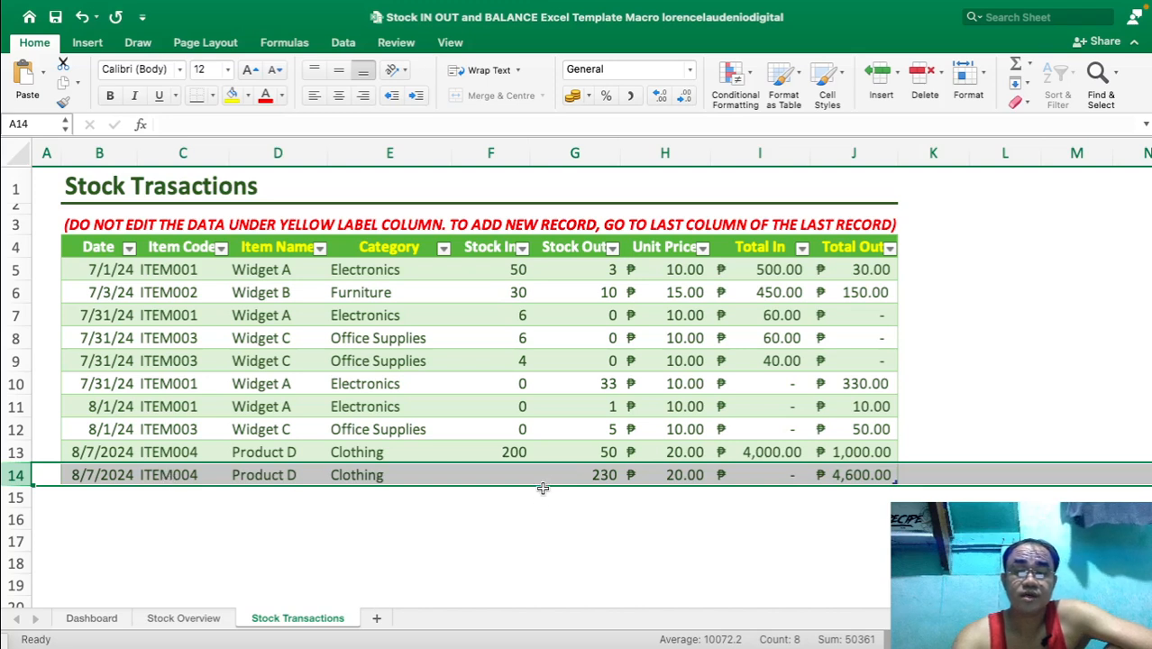
left_click(510, 473)
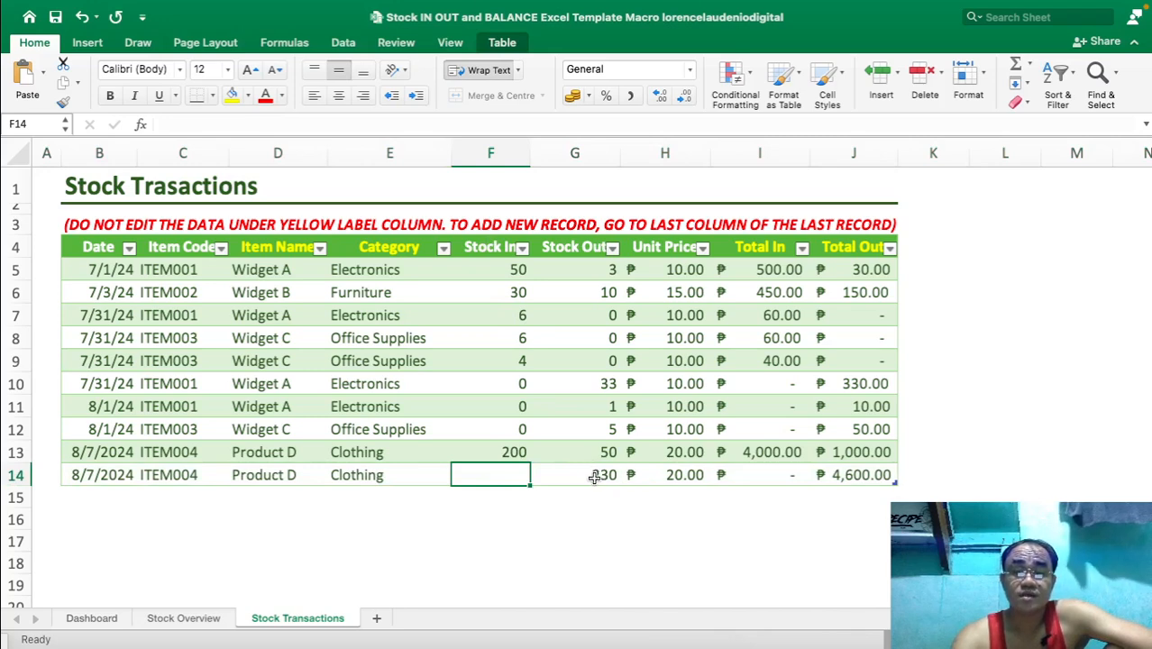
left_click(594, 475)
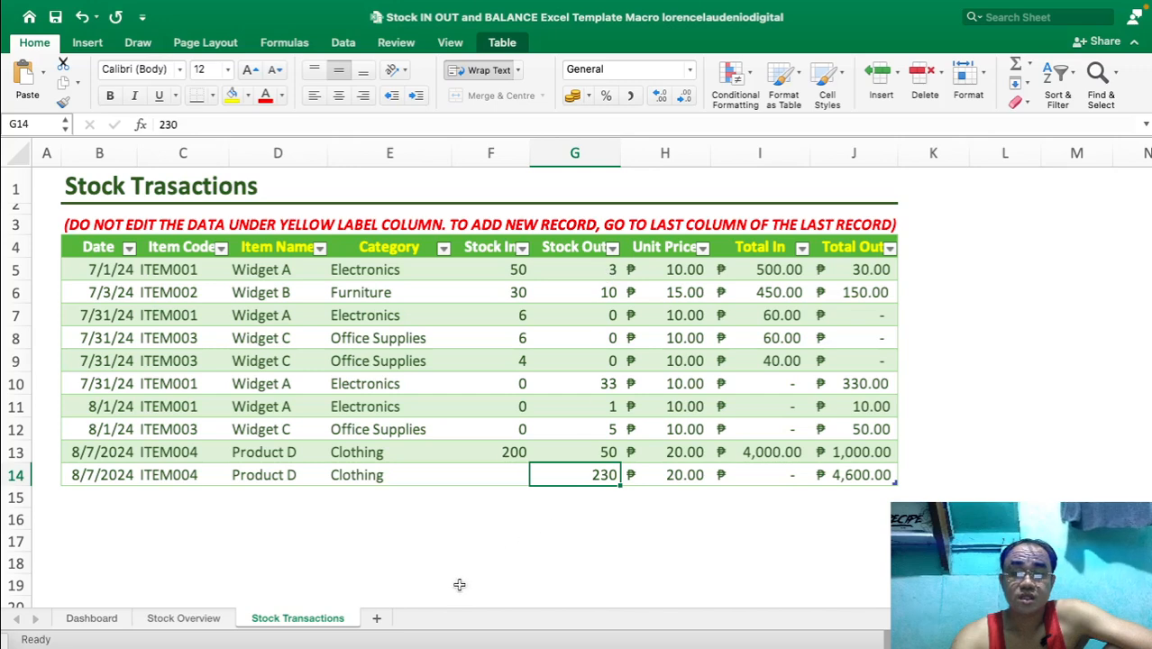
left_click(185, 622)
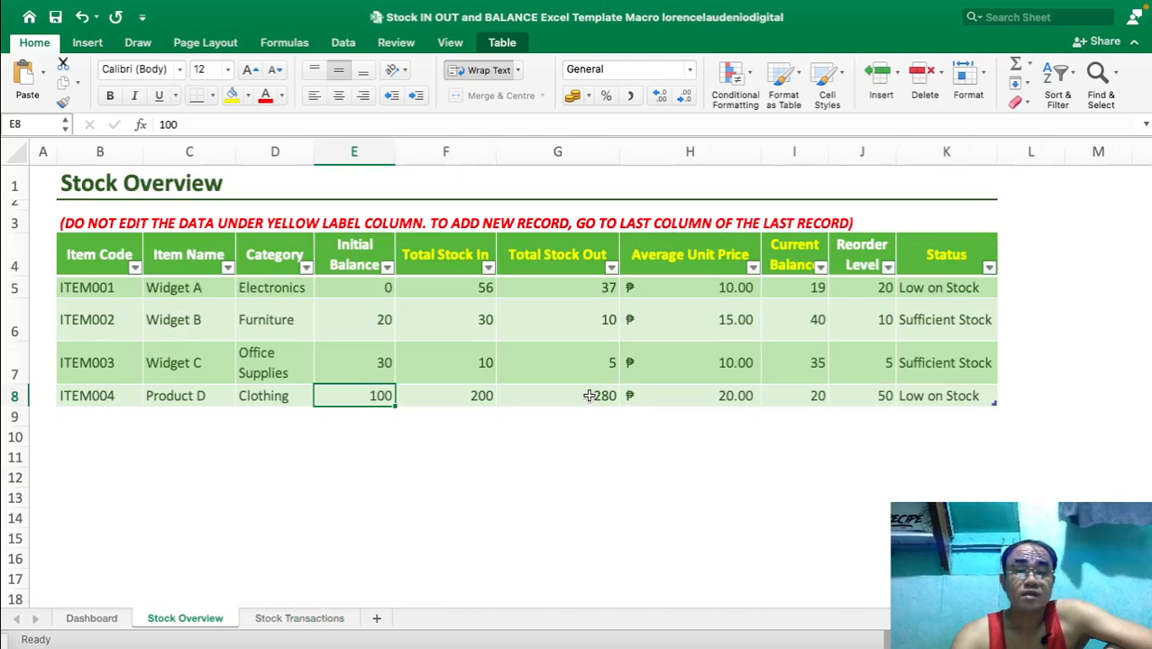
left_click(468, 395)
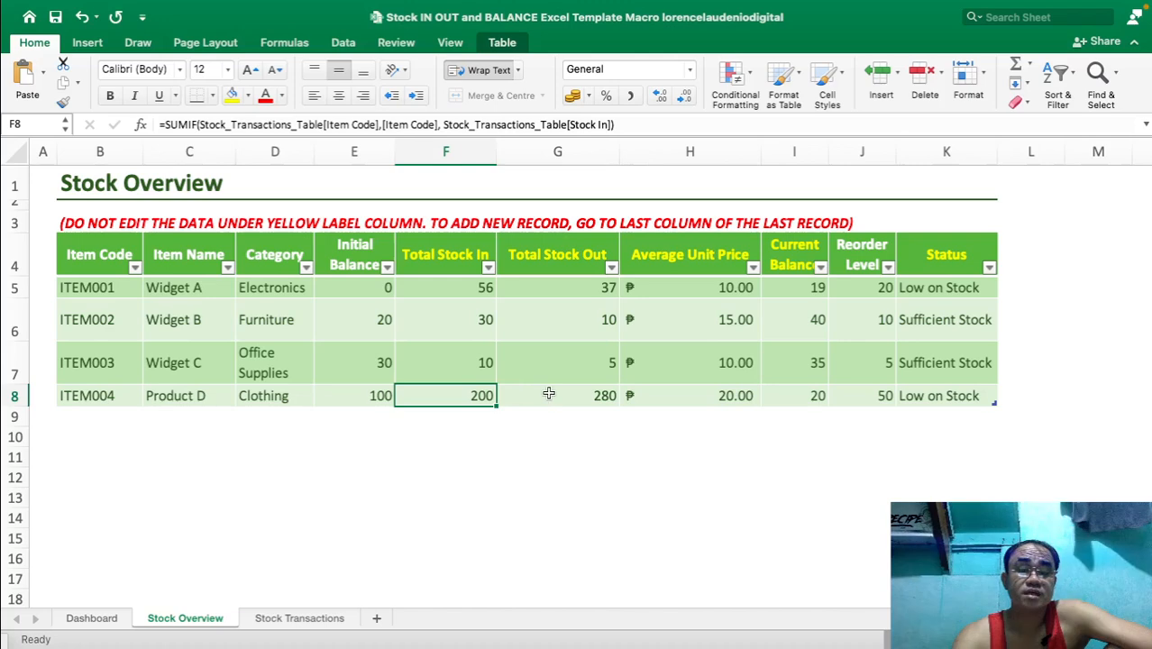
- Review the dates of the two ITEM004 records on Stock Transactions and the Stock In and Stock Out quantities in row 13
left_click(297, 619)
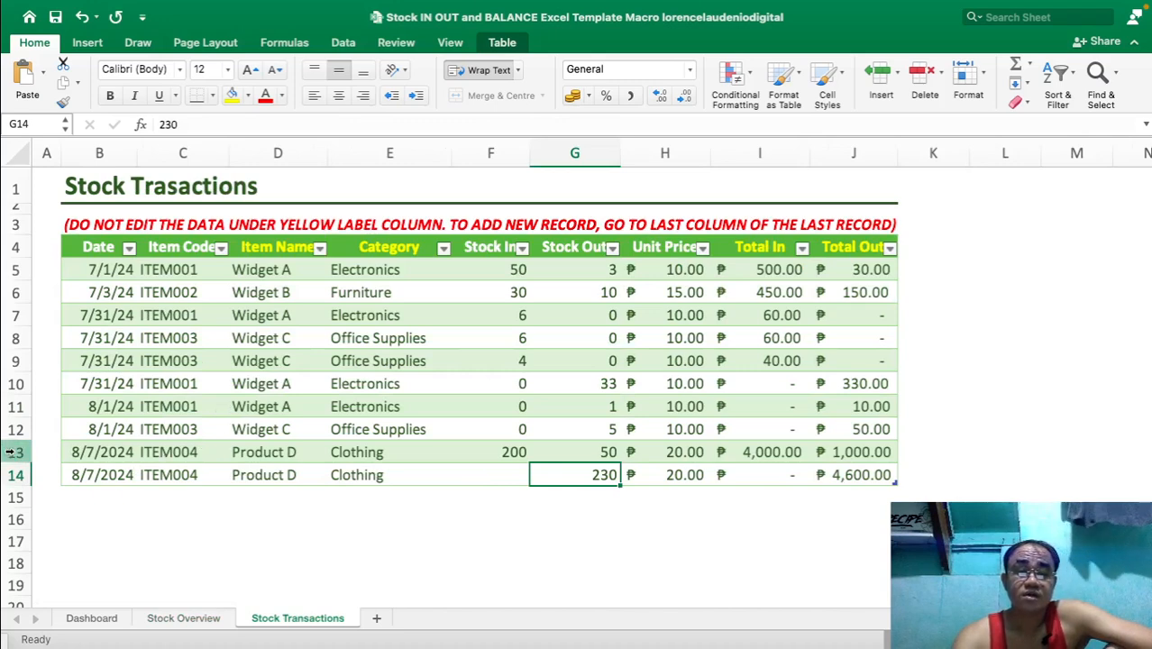
left_click(98, 456)
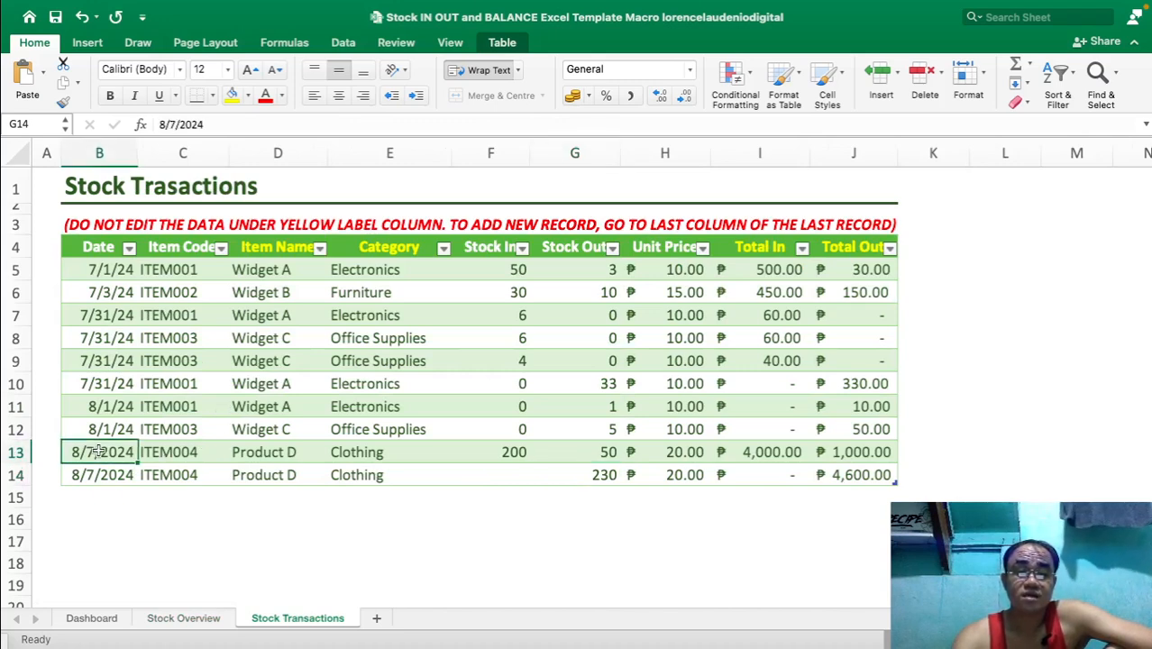
left_click_drag(97, 459, 97, 467)
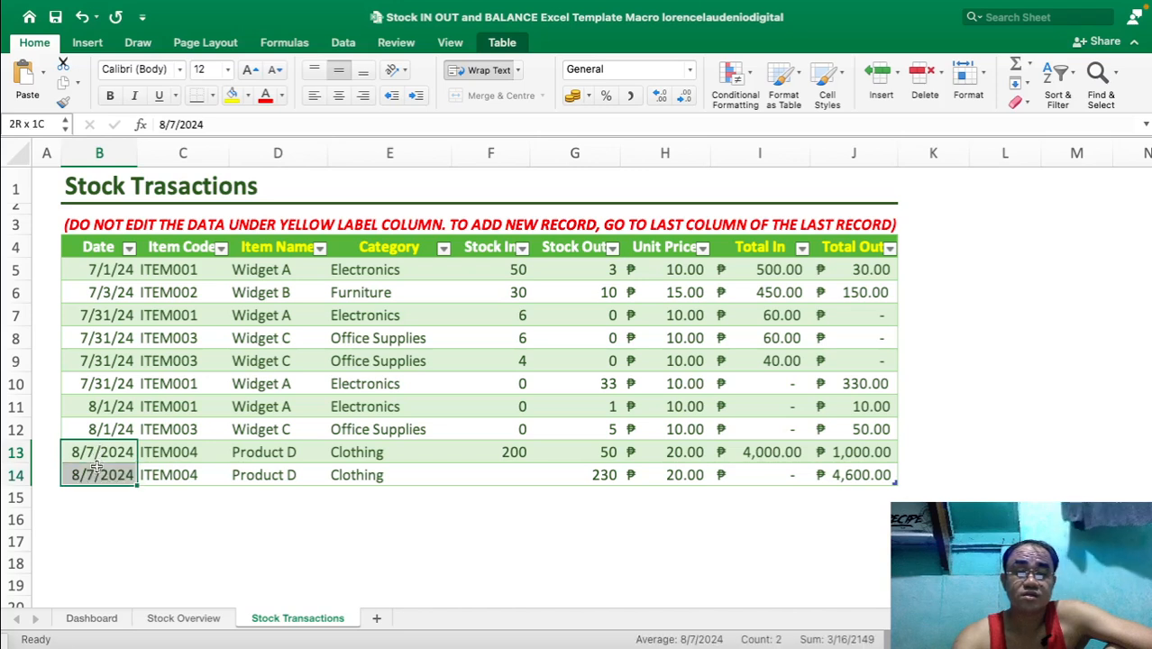
left_click(494, 153)
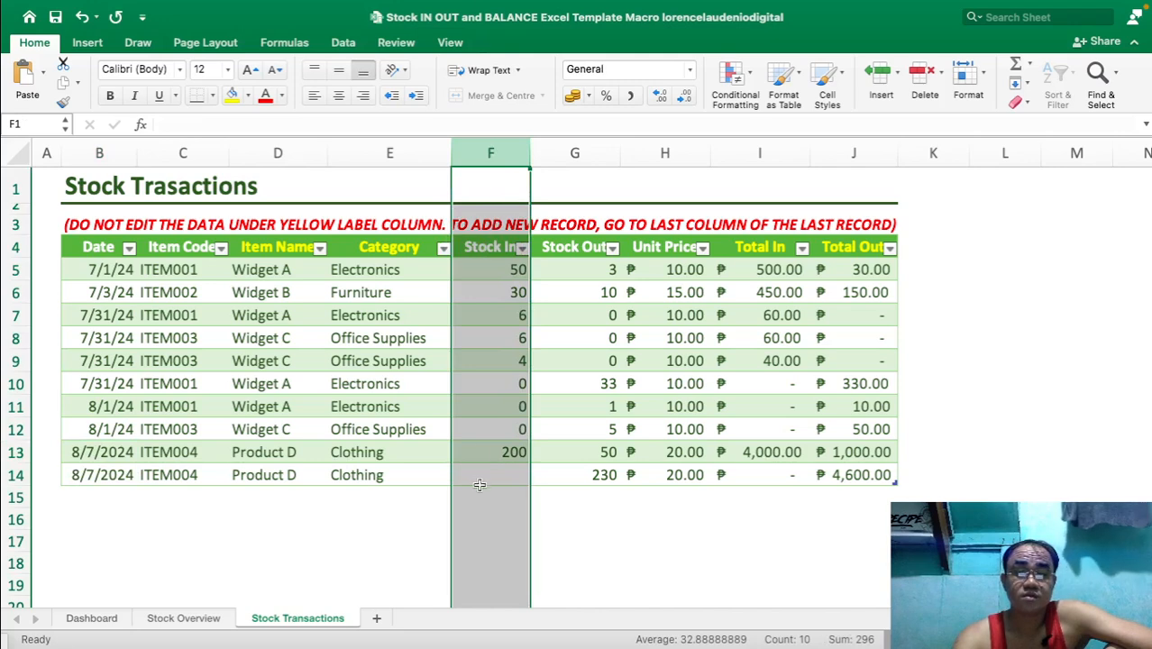
left_click(573, 459)
left_click(506, 456)
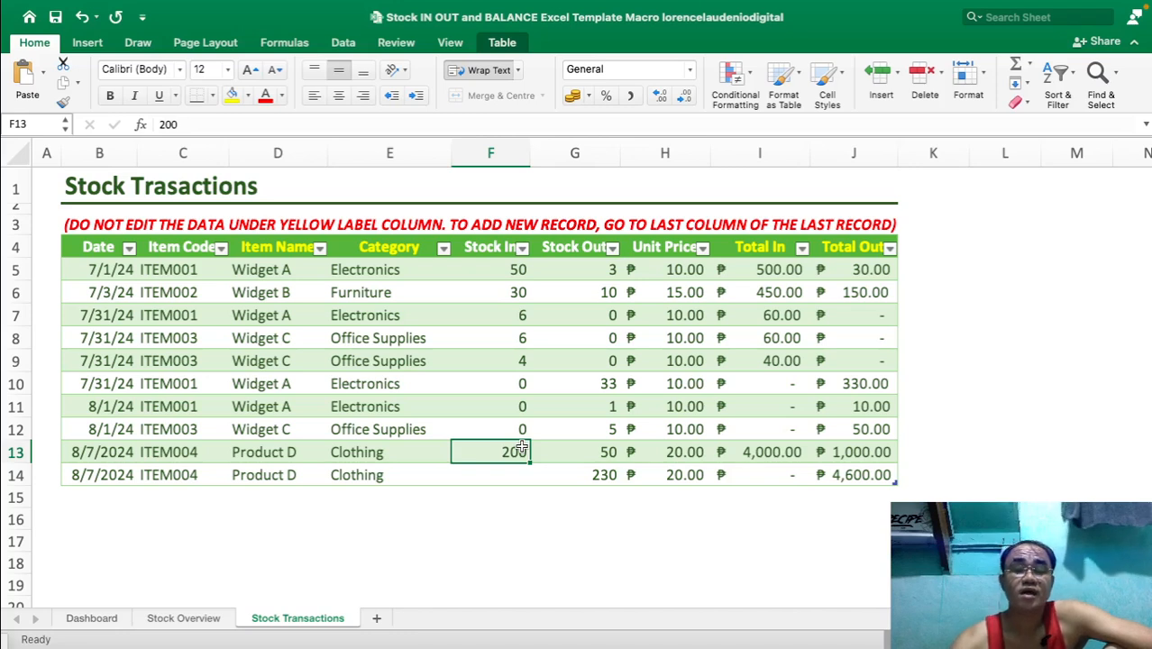
left_click(576, 454)
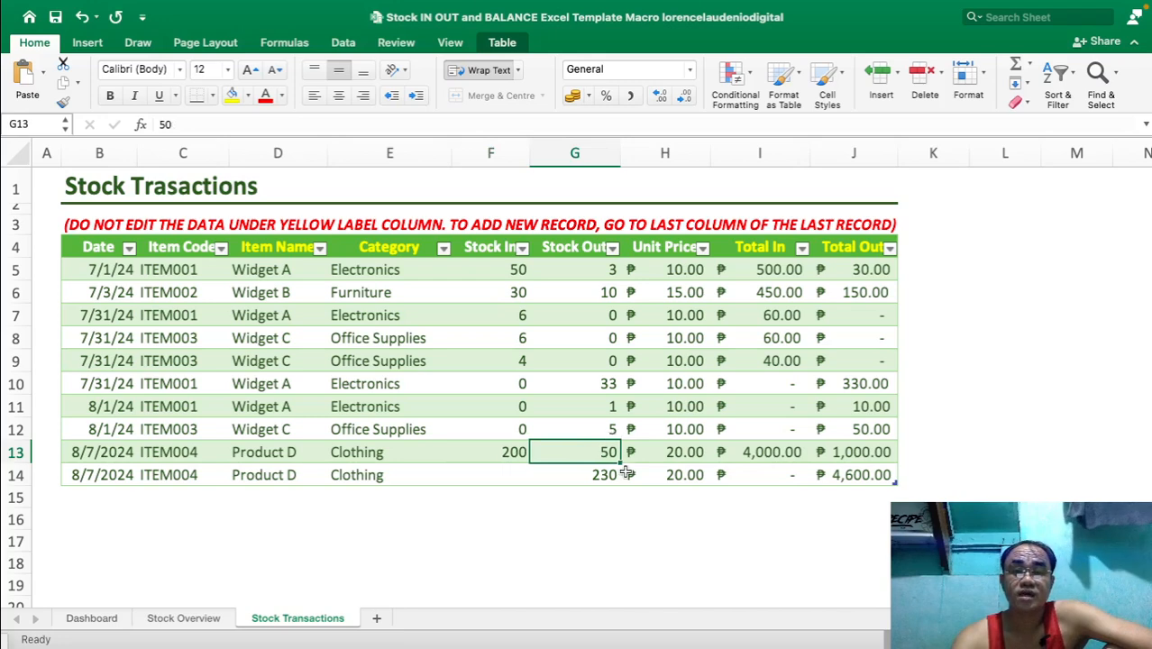
- Check the first ITEM004 stock-out deduction with the scratch formula =300-50 in G17, and clear the cell
left_click(534, 538)
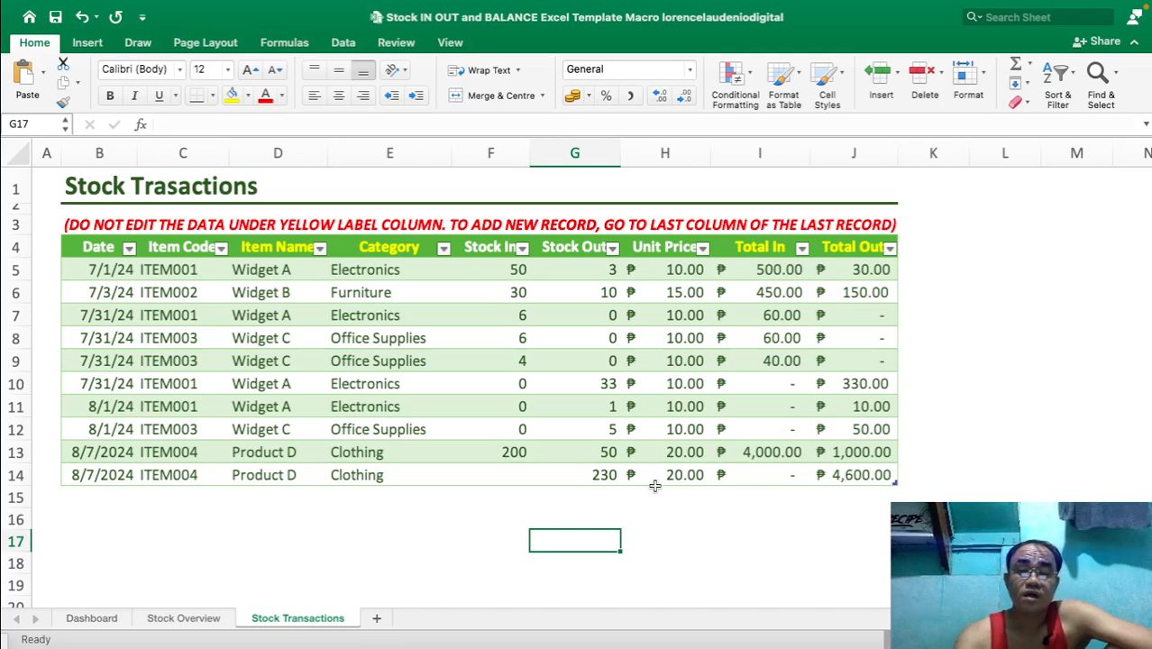
type("=300-")
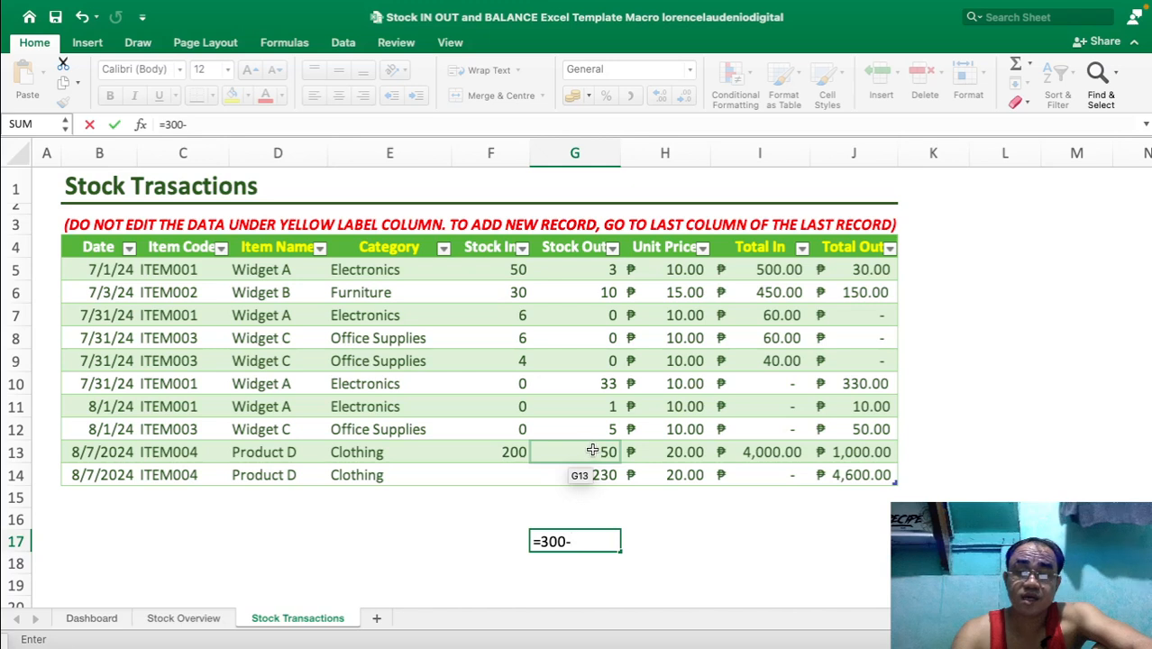
type("50")
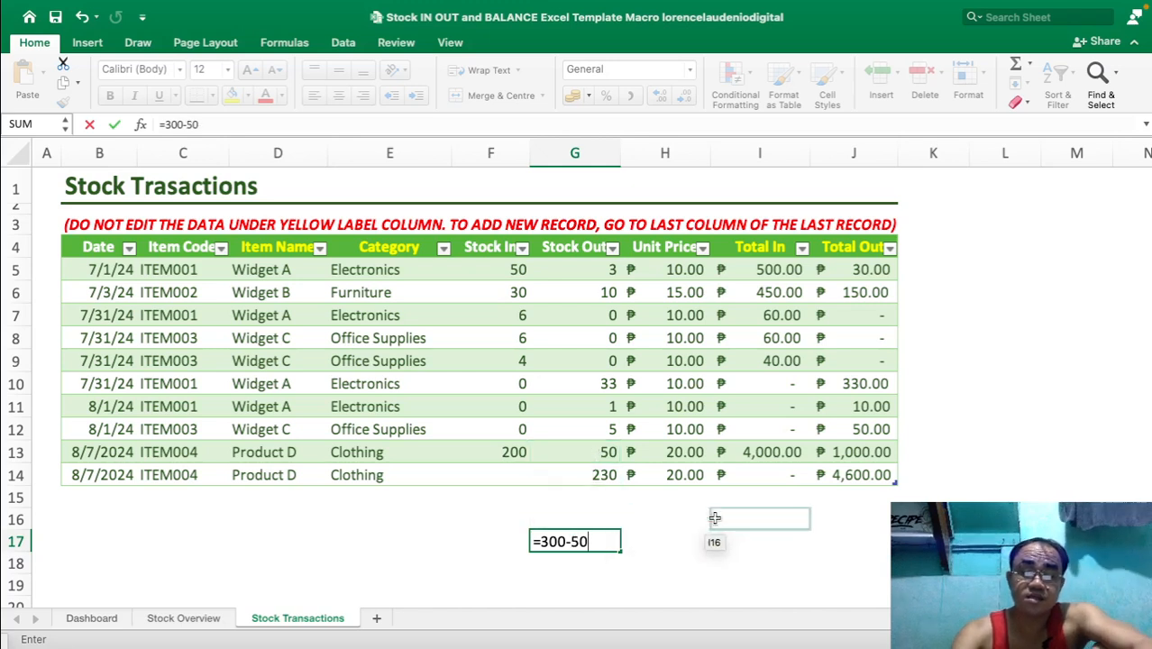
key("Return")
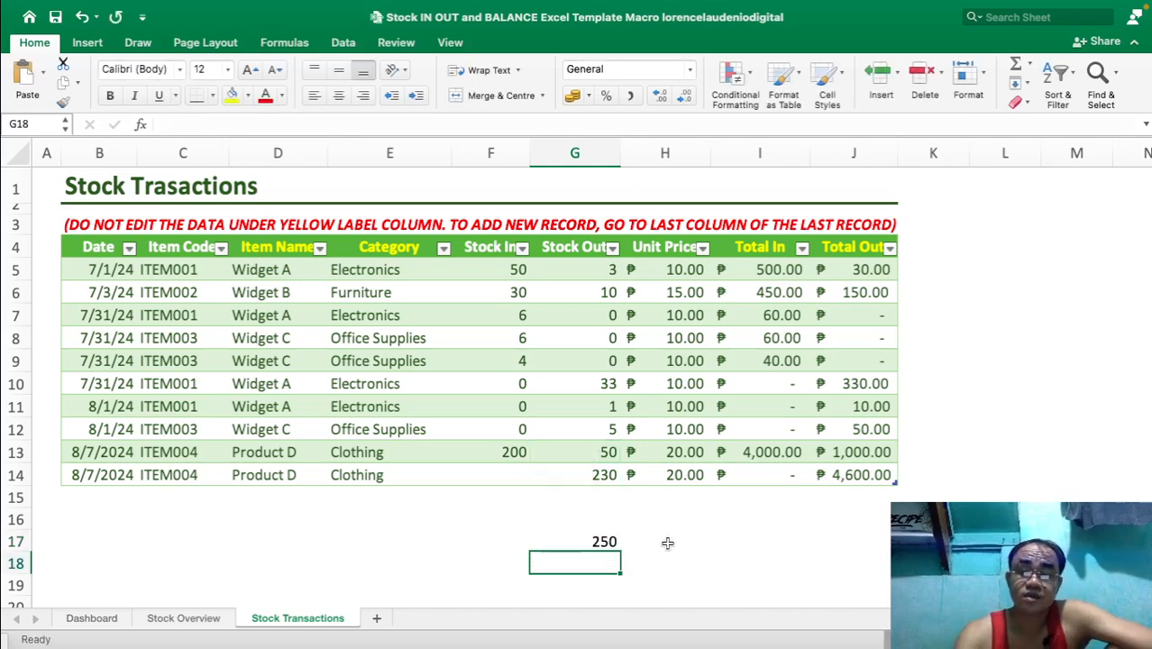
left_click(610, 540)
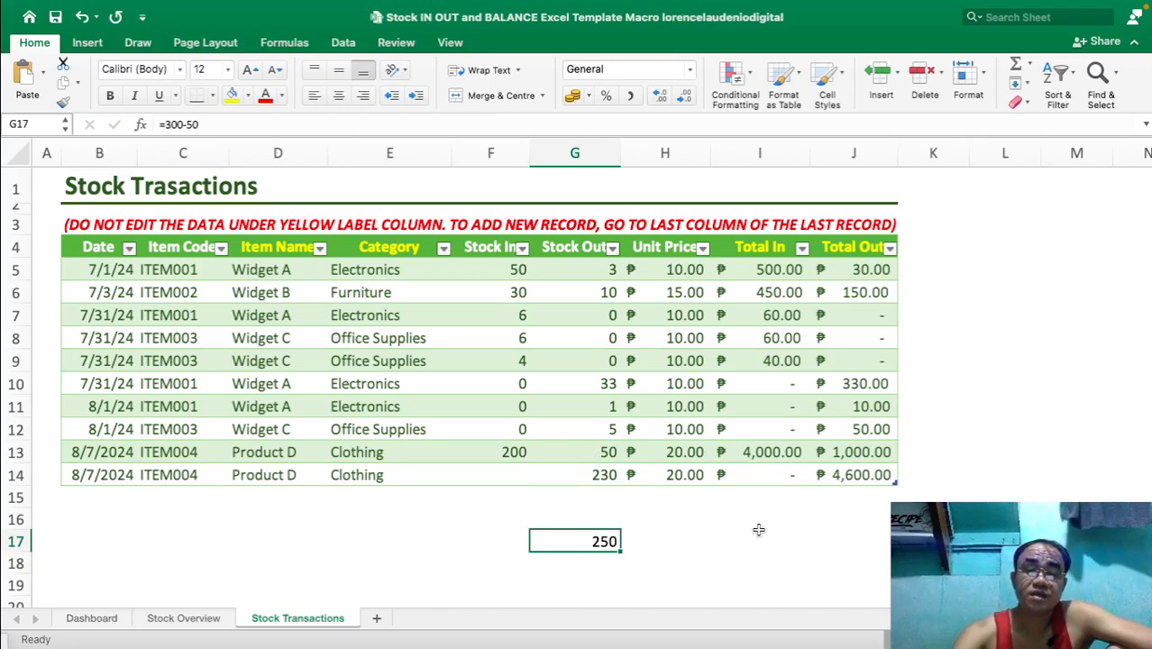
key("Delete")
- Check the row 14 stock-out deduction with the scratch formula =250-230 in G17, and clear the cell
left_click(608, 475)
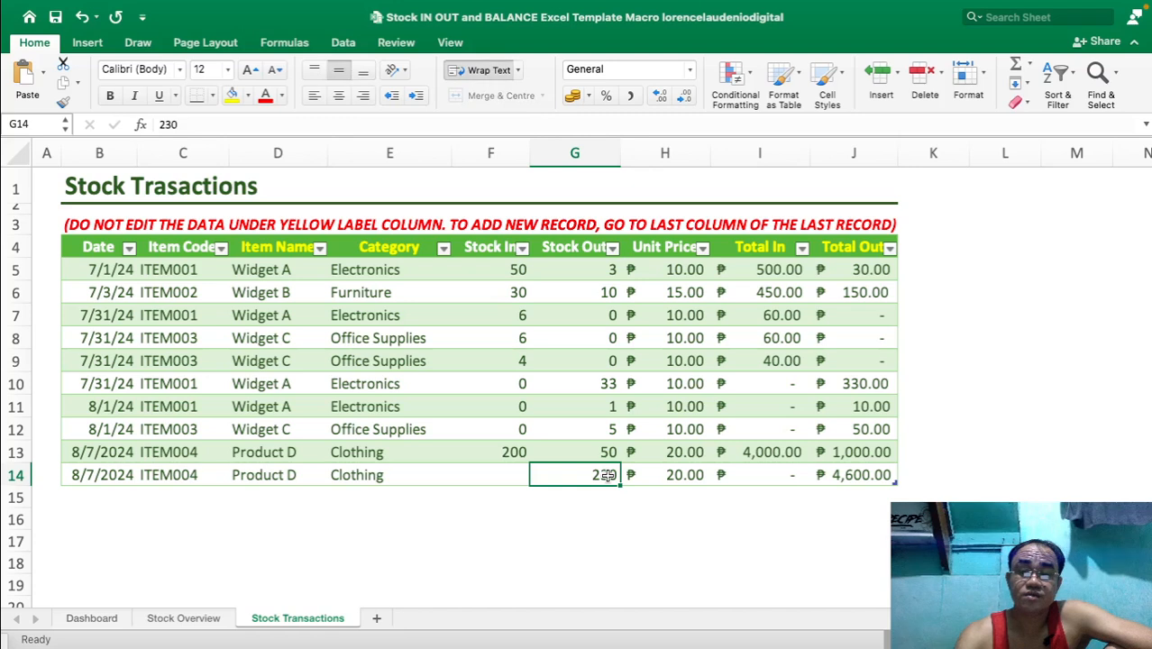
left_click(601, 531)
type("=")
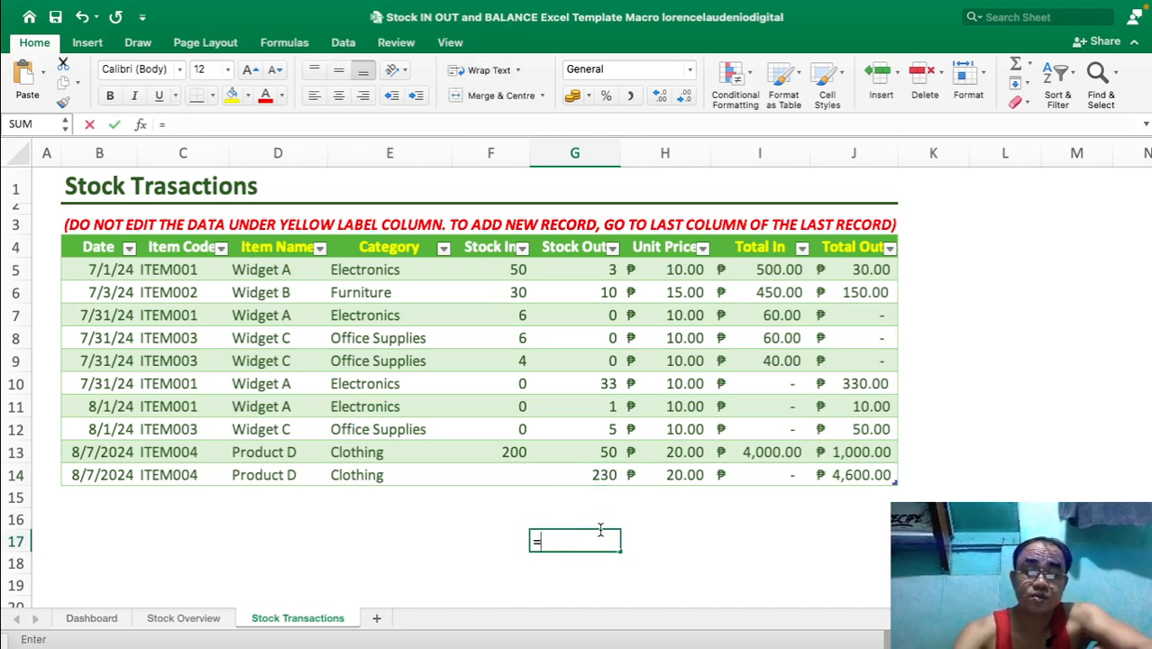
type("250-230")
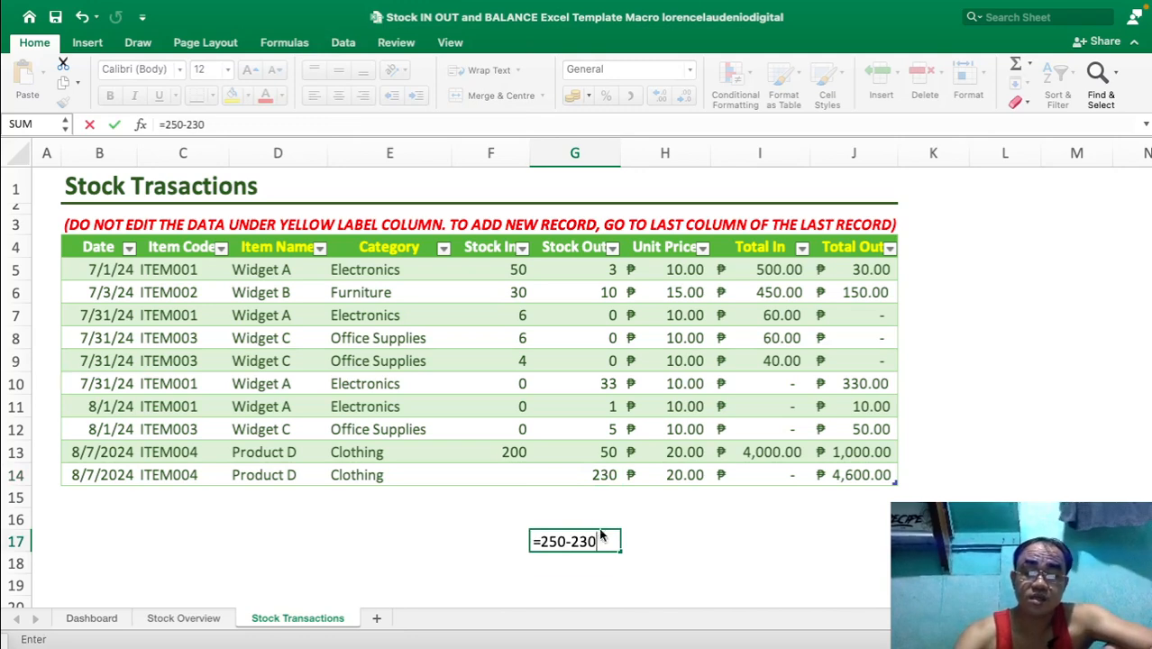
key("Return")
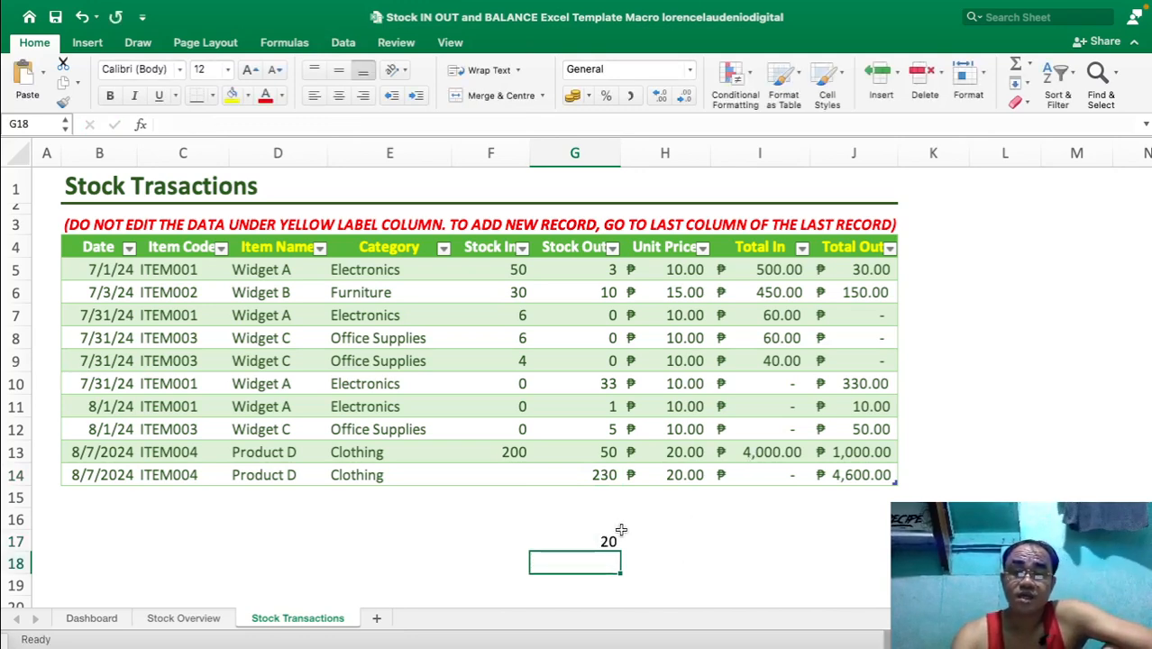
left_click(613, 541)
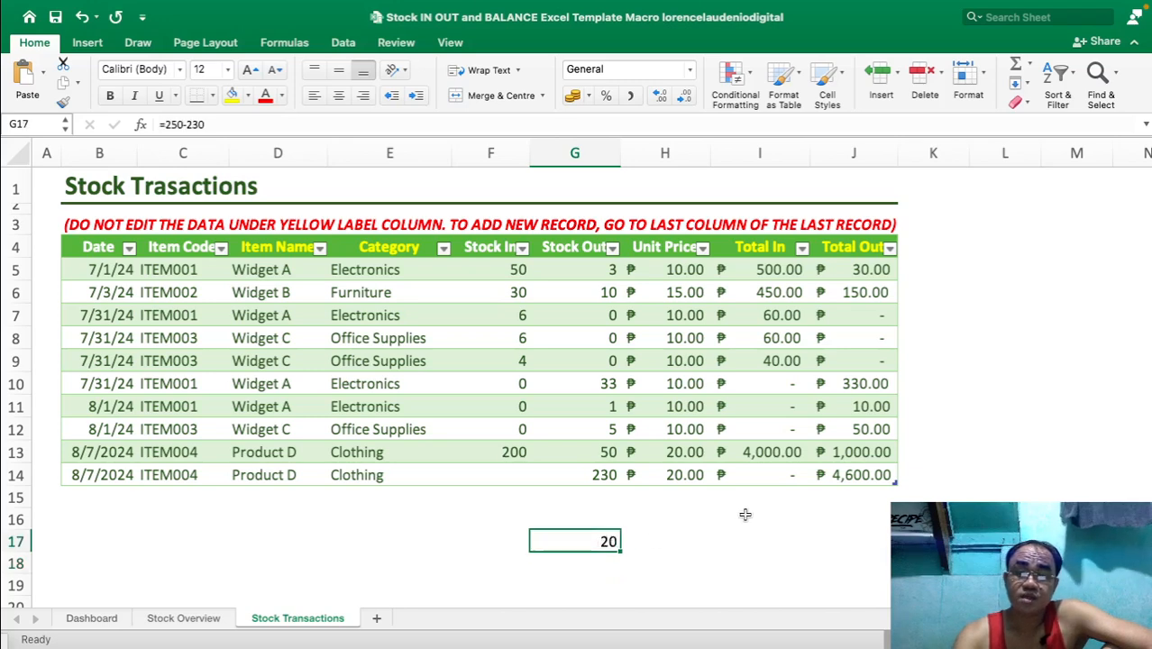
key("Delete")
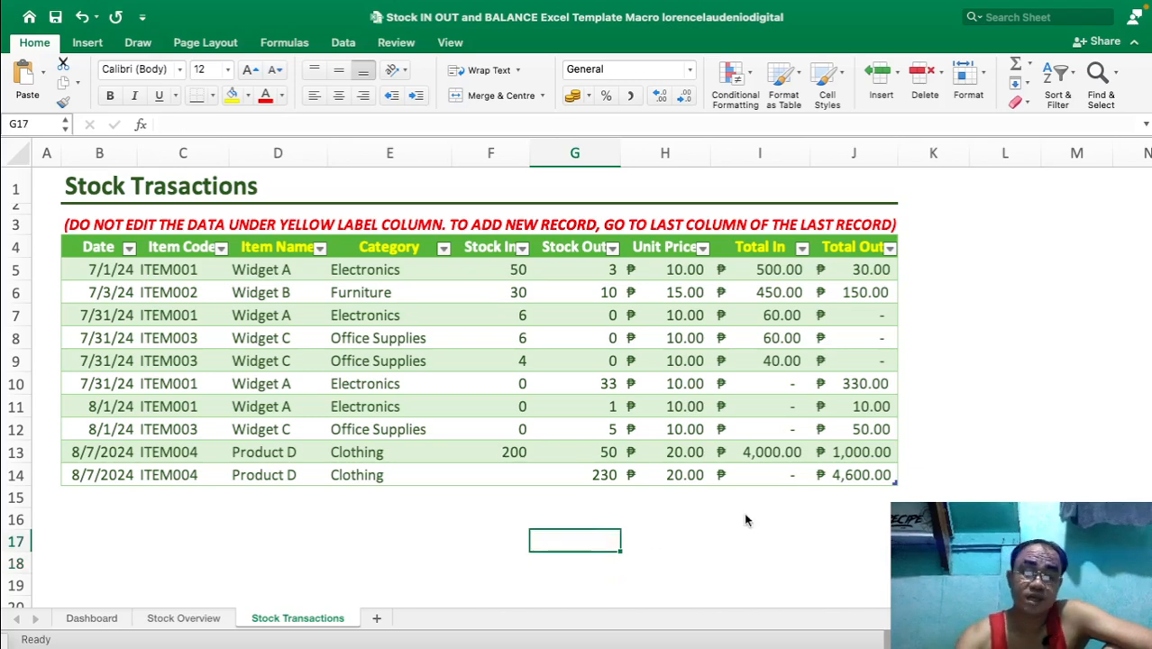
- Review the ITEM004 record on Stock Overview, examining its Current Balance and Status
left_click(185, 620)
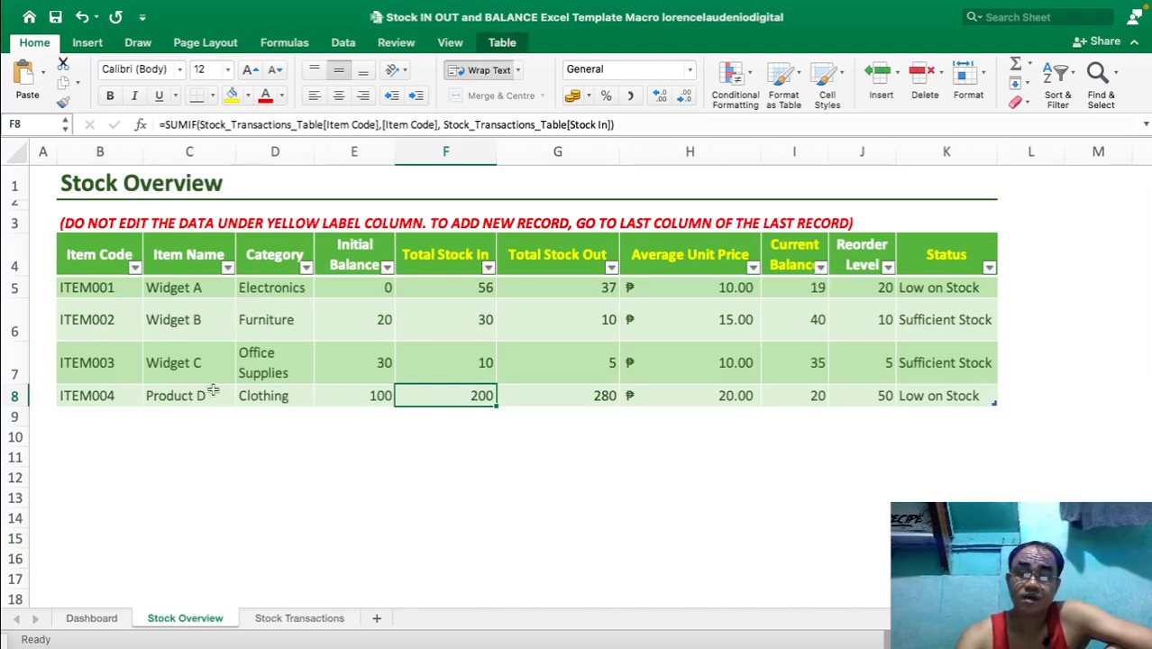
left_click(25, 396)
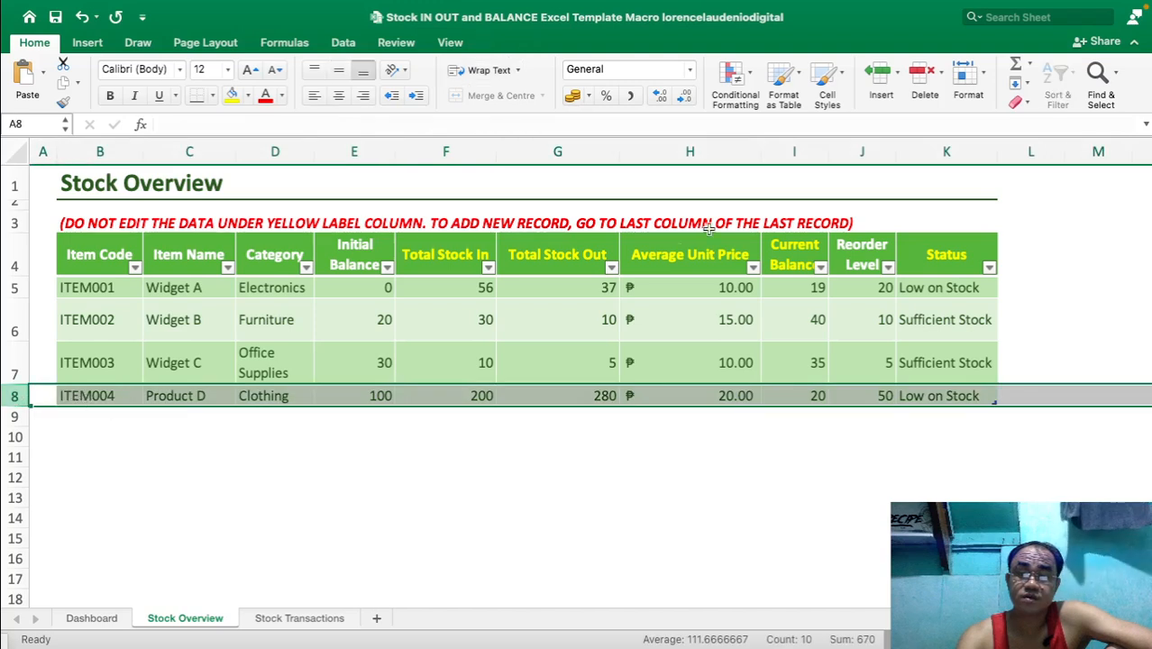
left_click(786, 153)
left_click(801, 395)
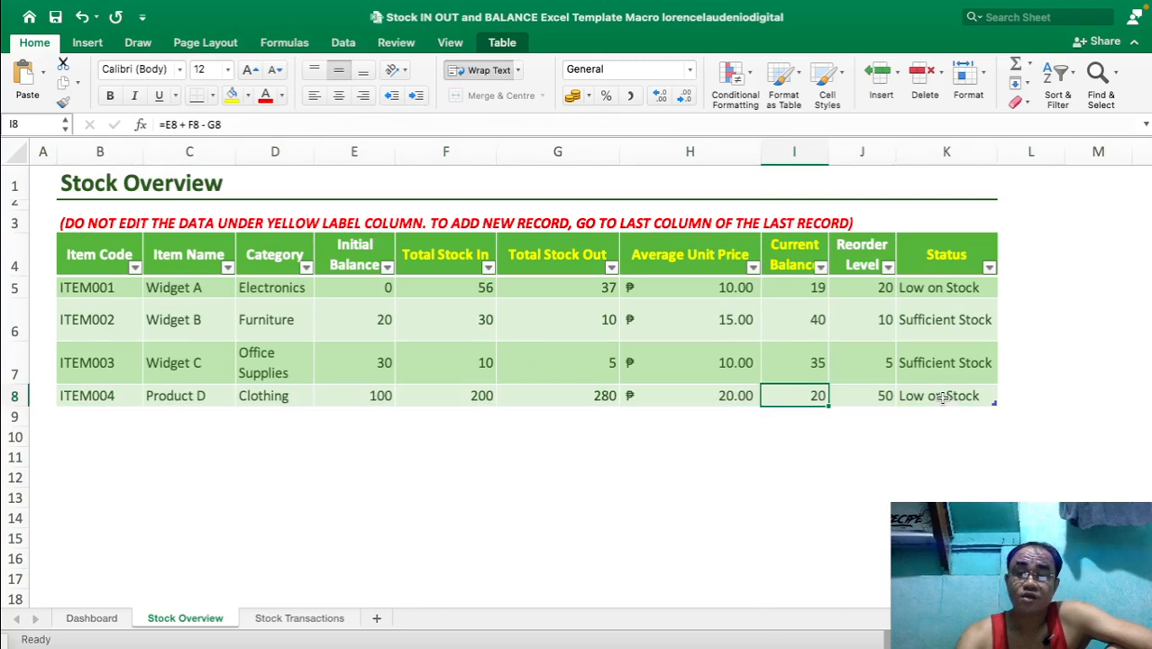
left_click(940, 396)
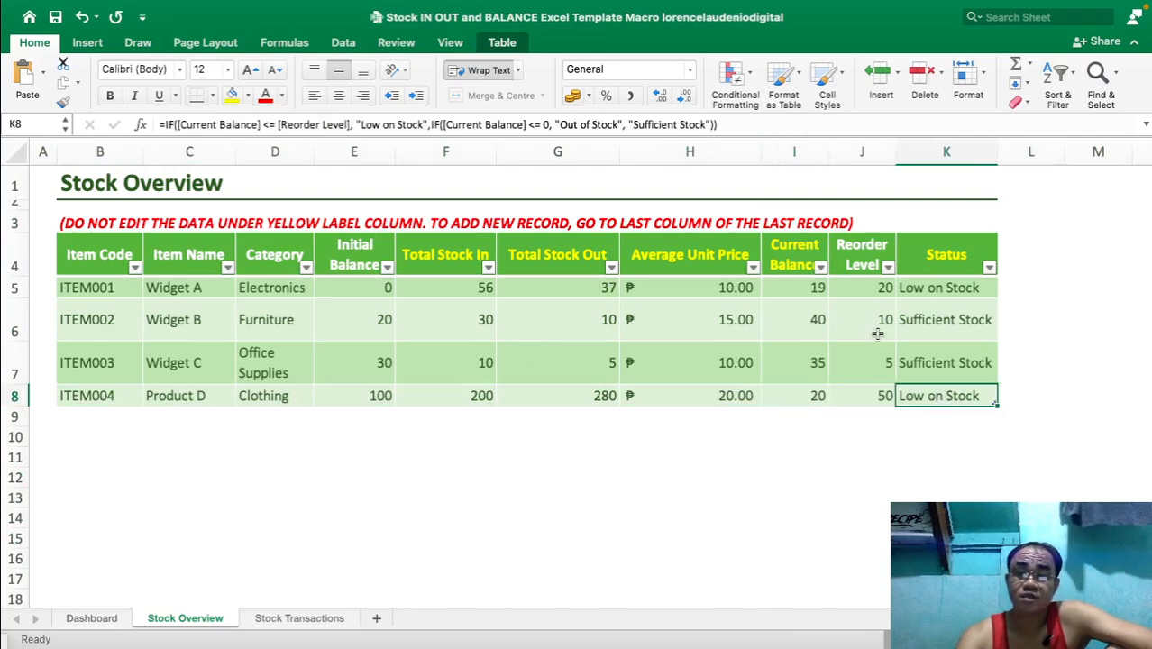
- Examine the Reorder Level column on Stock Overview and compare ITEM004's reorder level with its Status formula
left_click(866, 155)
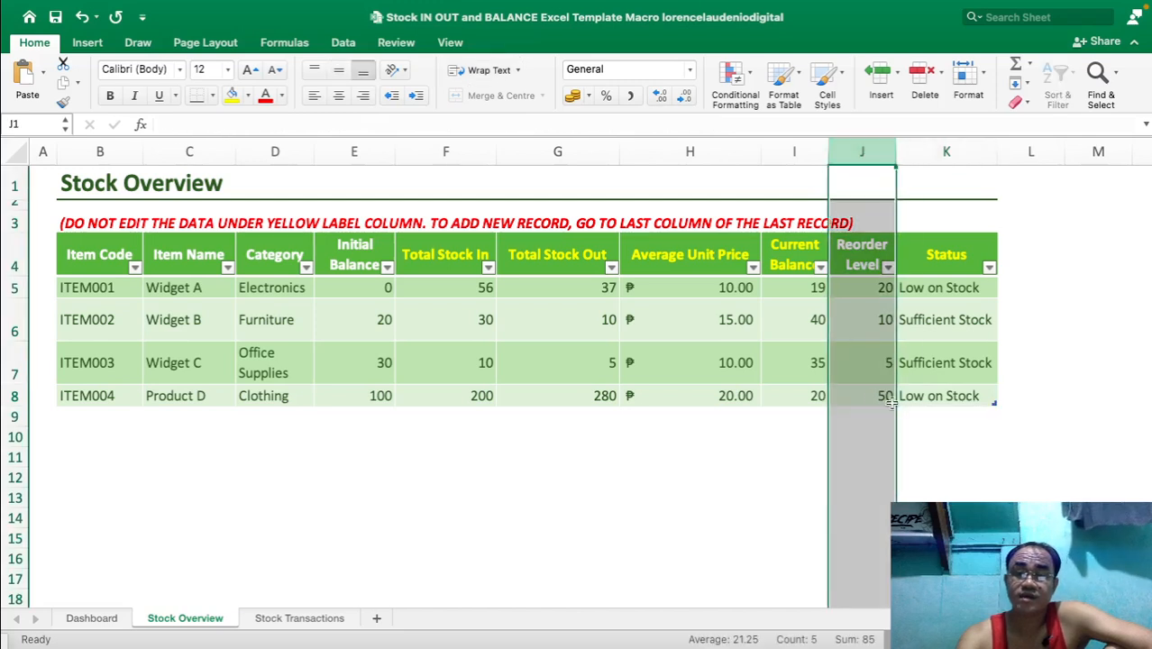
left_click(888, 400)
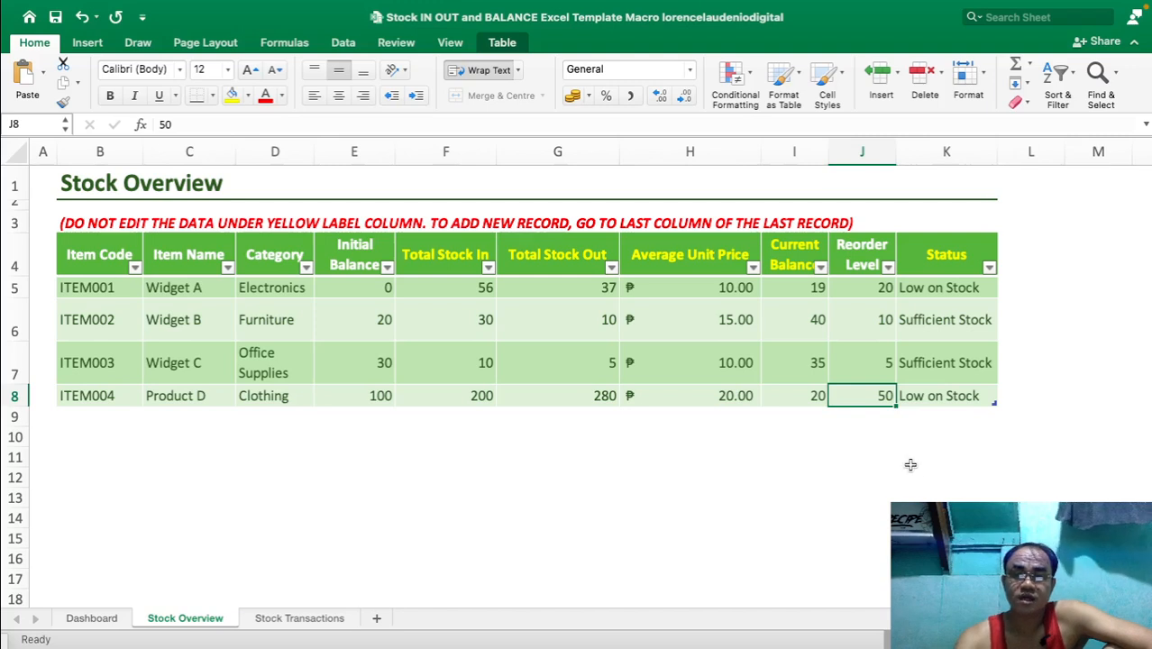
left_click(921, 401)
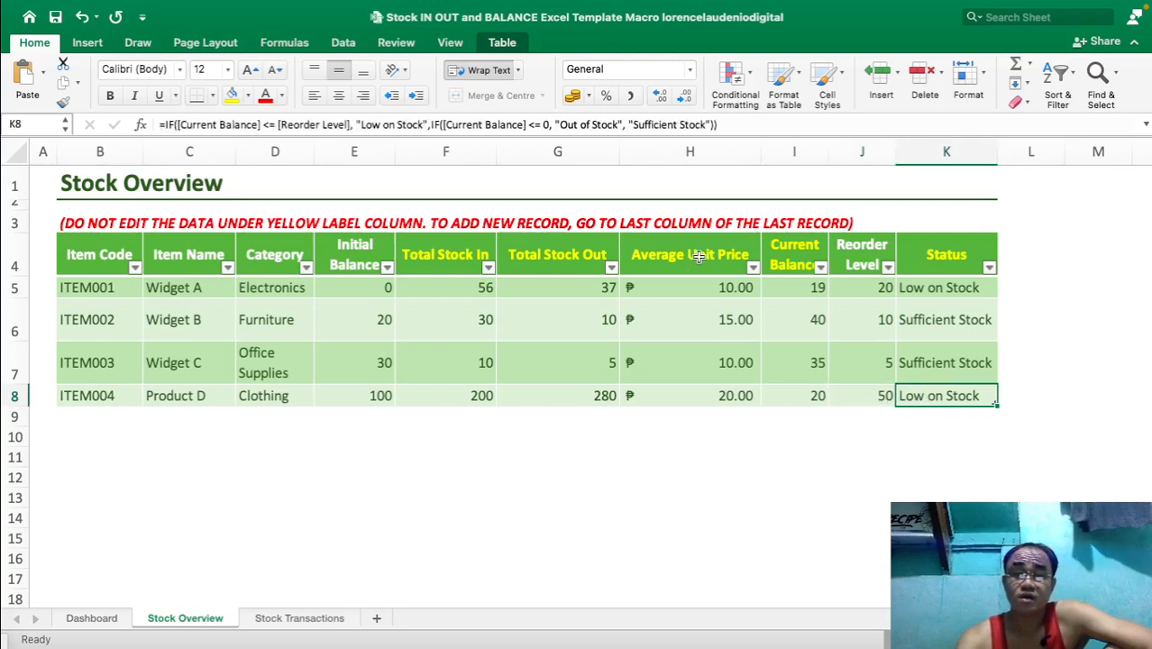
left_click(863, 390)
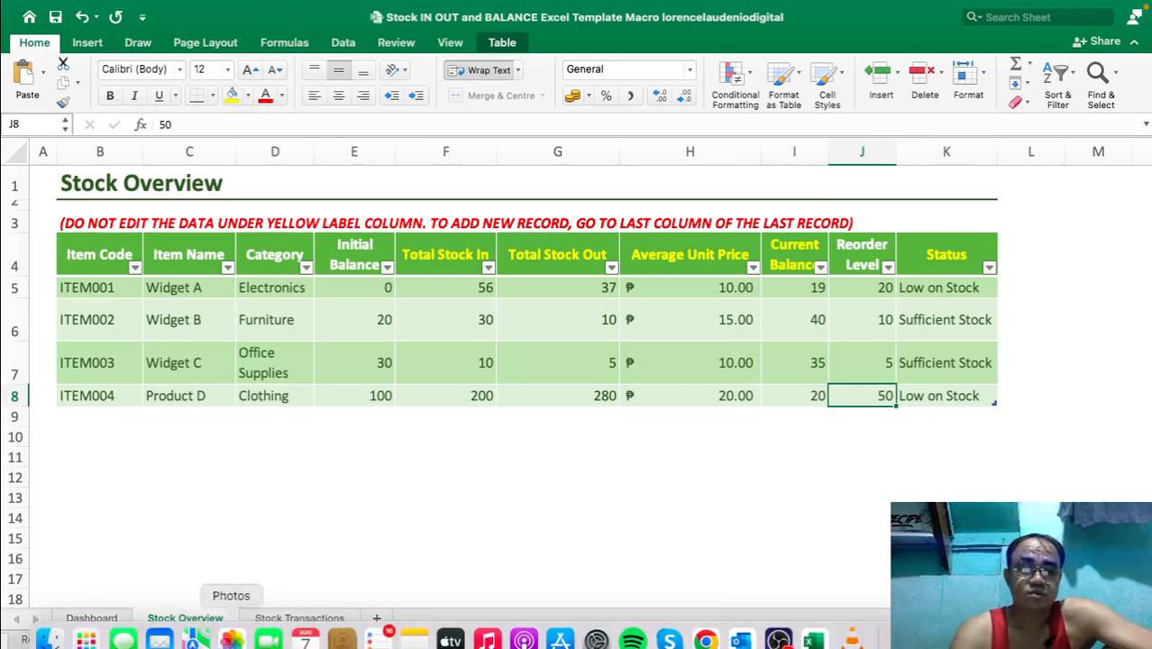
- Examine the Stock Out, Unit Price, Total In and Total Out of row 14 on Stock Transactions
left_click(298, 619)
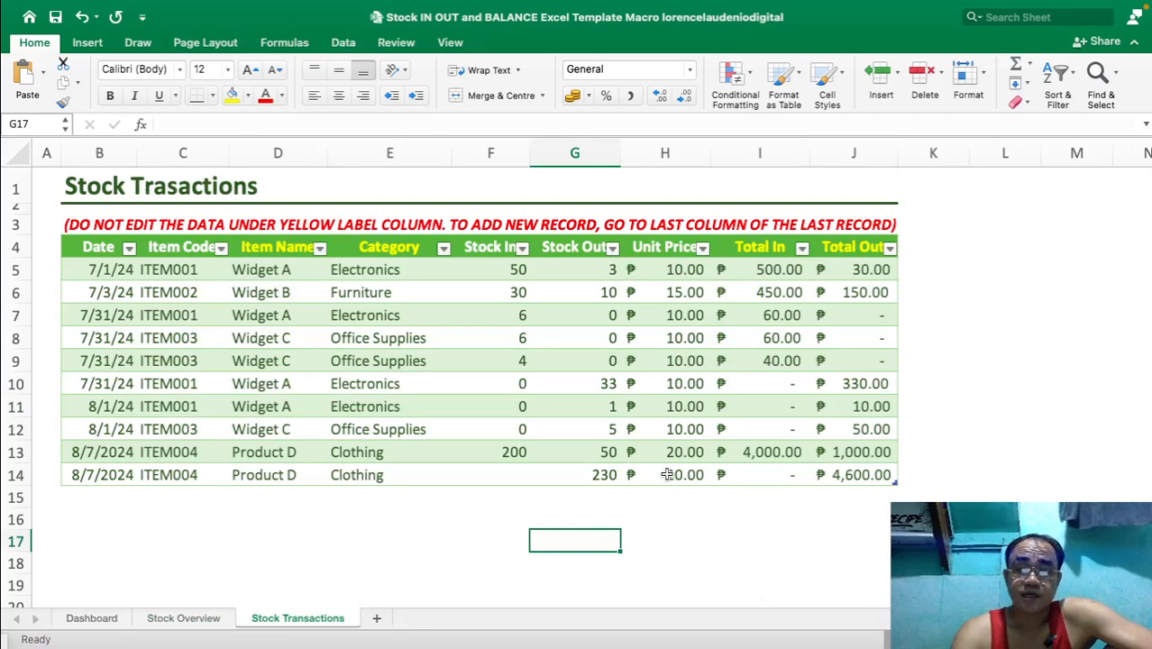
left_click(610, 477)
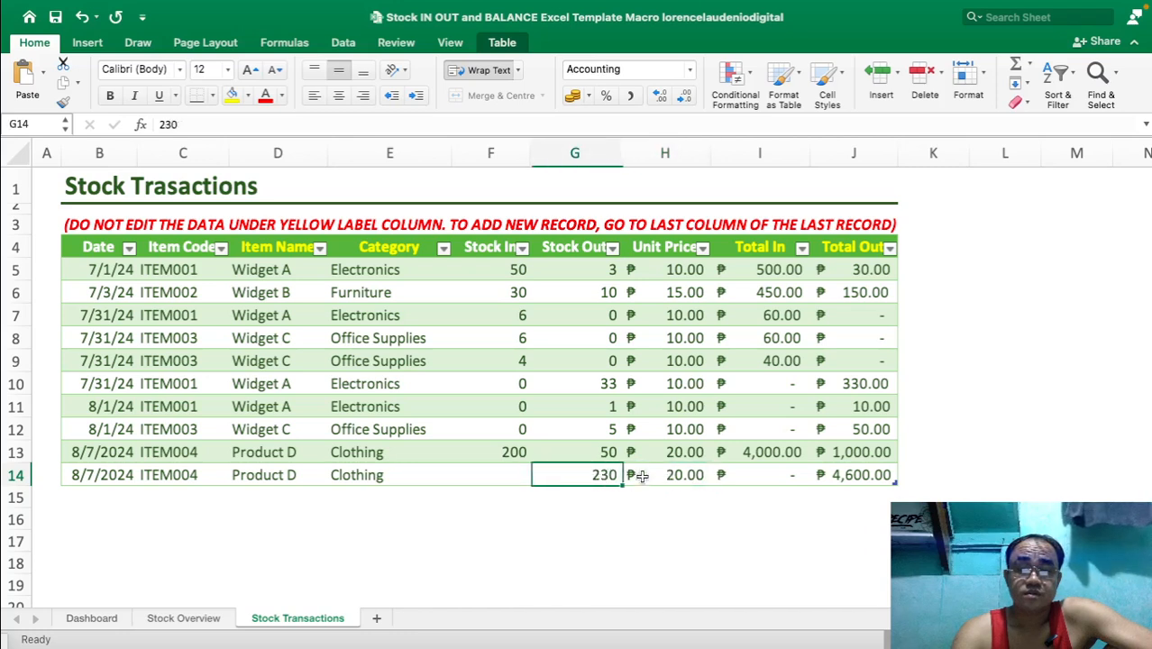
left_click(667, 473)
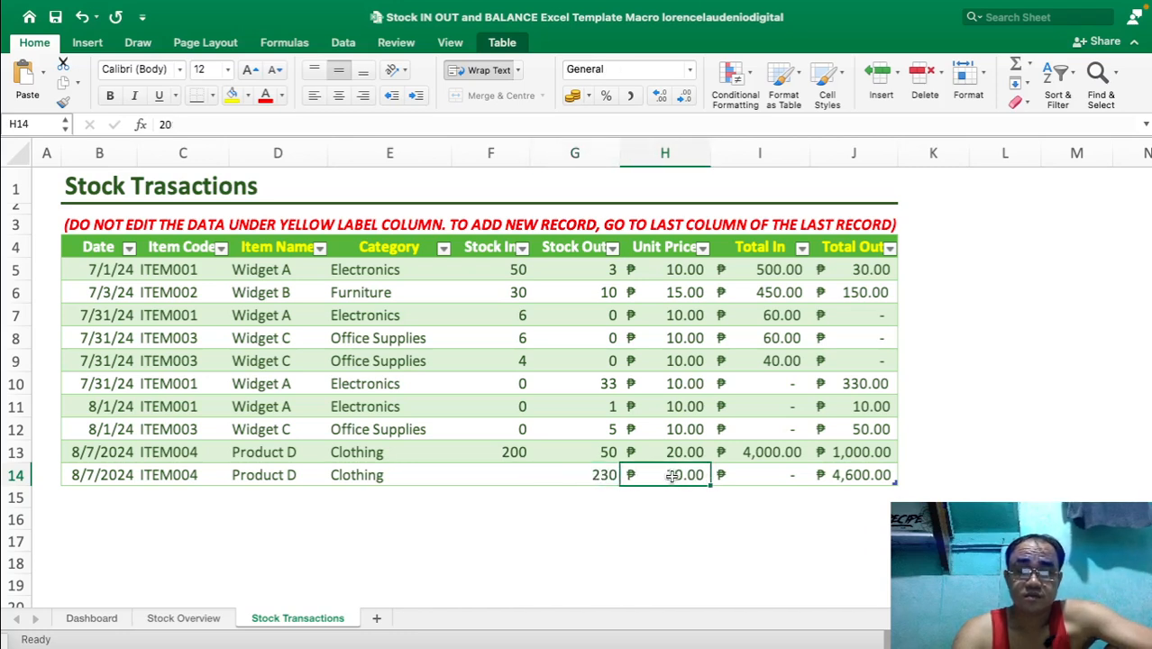
left_click(762, 468)
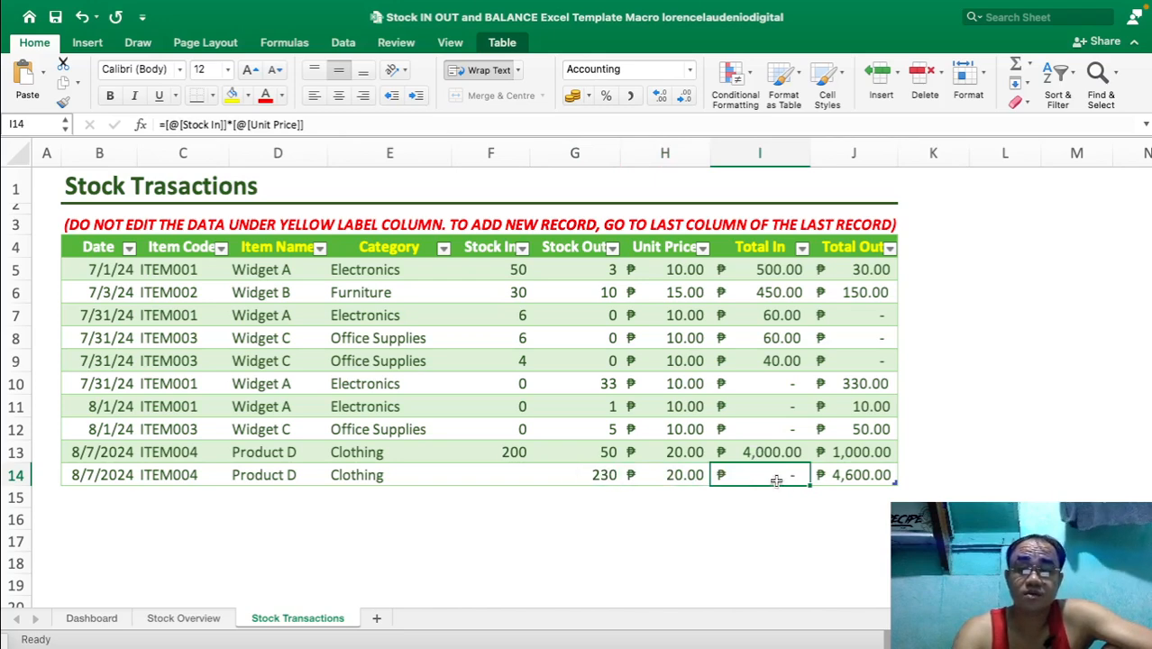
left_click(862, 474)
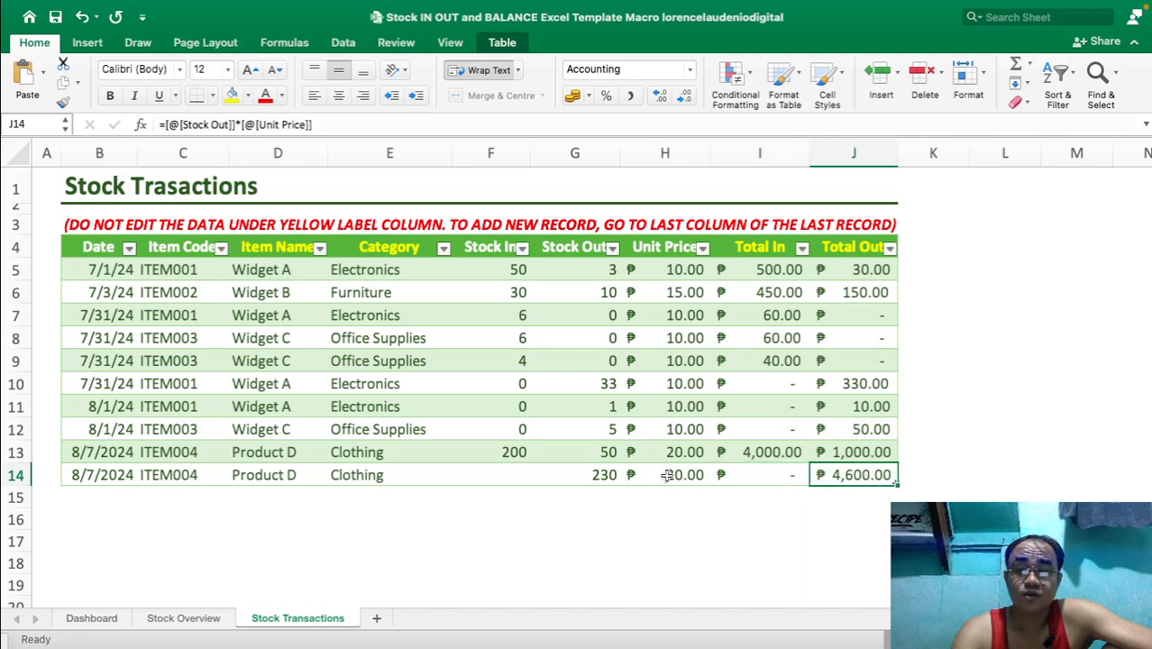
- Check row 14's Total Out with the scratch formula =230*20 in J15, undo the automatic table formatting and clear the cell
left_click(850, 503)
type("=230")
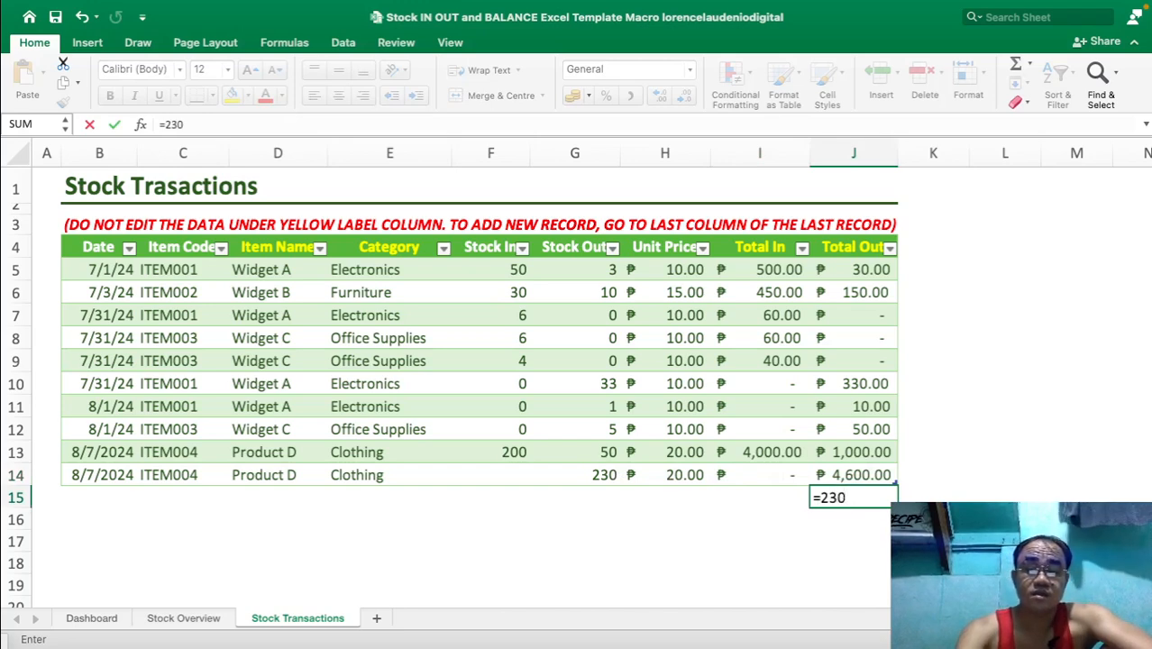
type("*20")
key("Return")
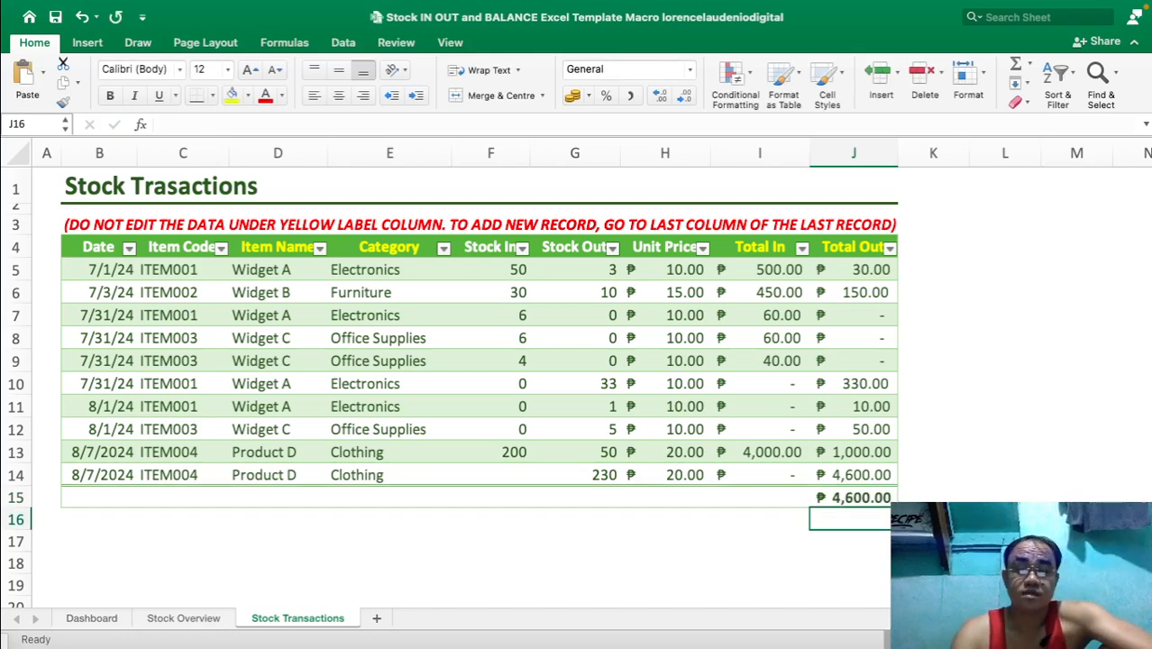
key("super+z")
left_click(1077, 540)
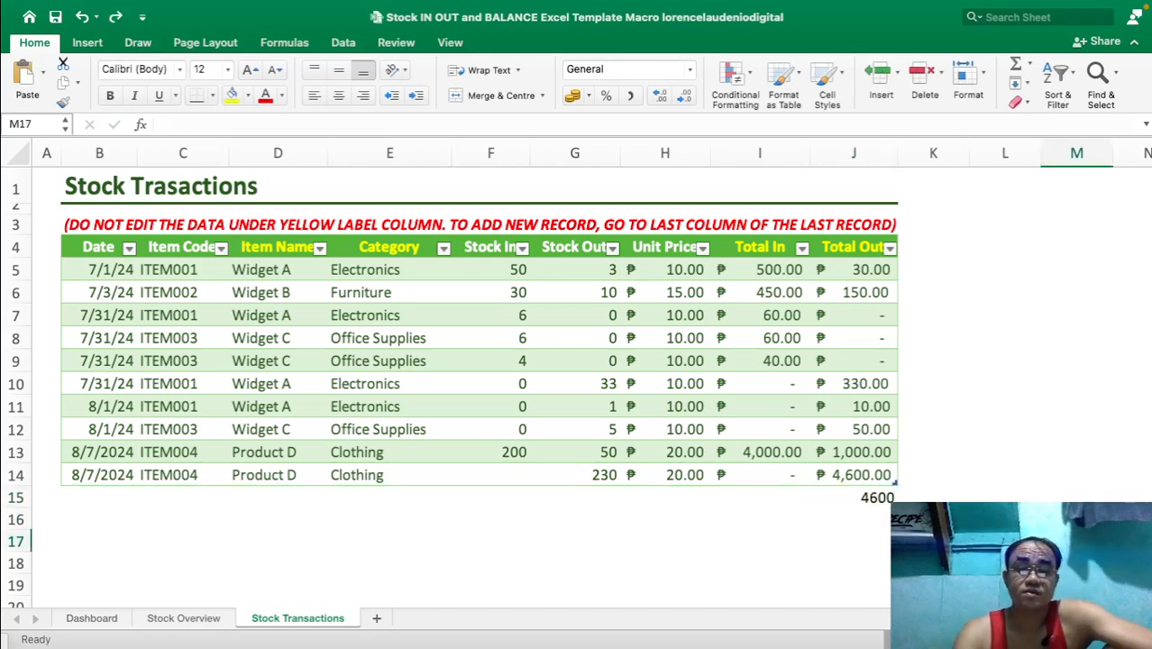
left_click(882, 501)
key("Delete")
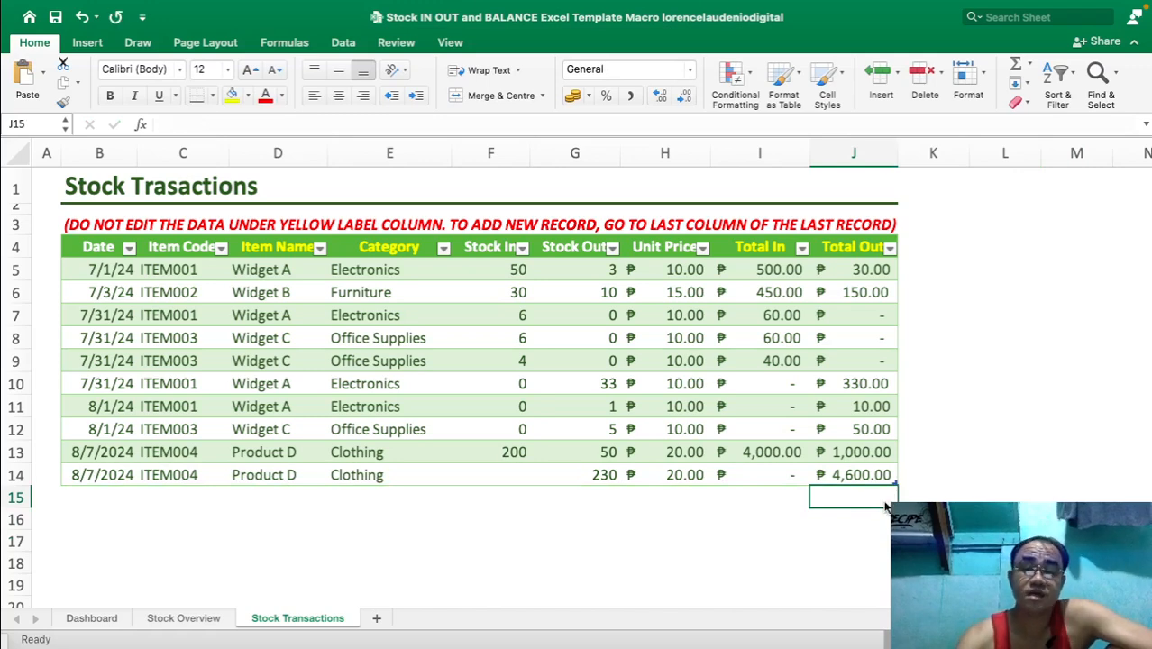
left_click(1004, 517)
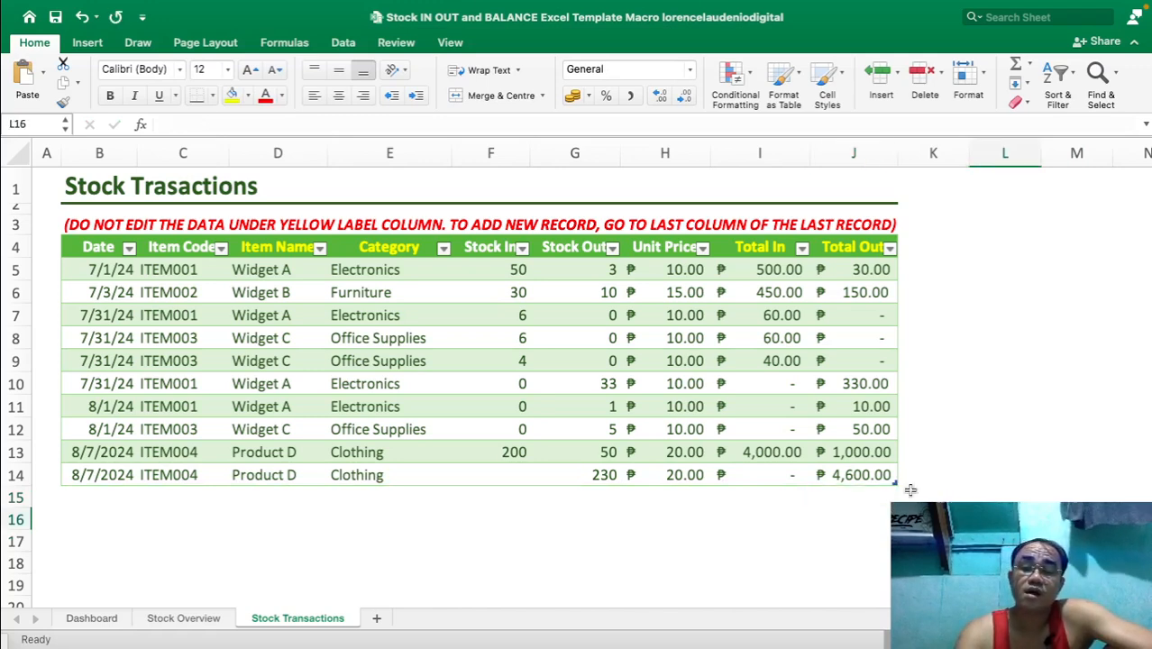
- Review the do-not-edit notice and the yellow-labelled Item Name, Category, Total In and Total Out columns
left_click(79, 225)
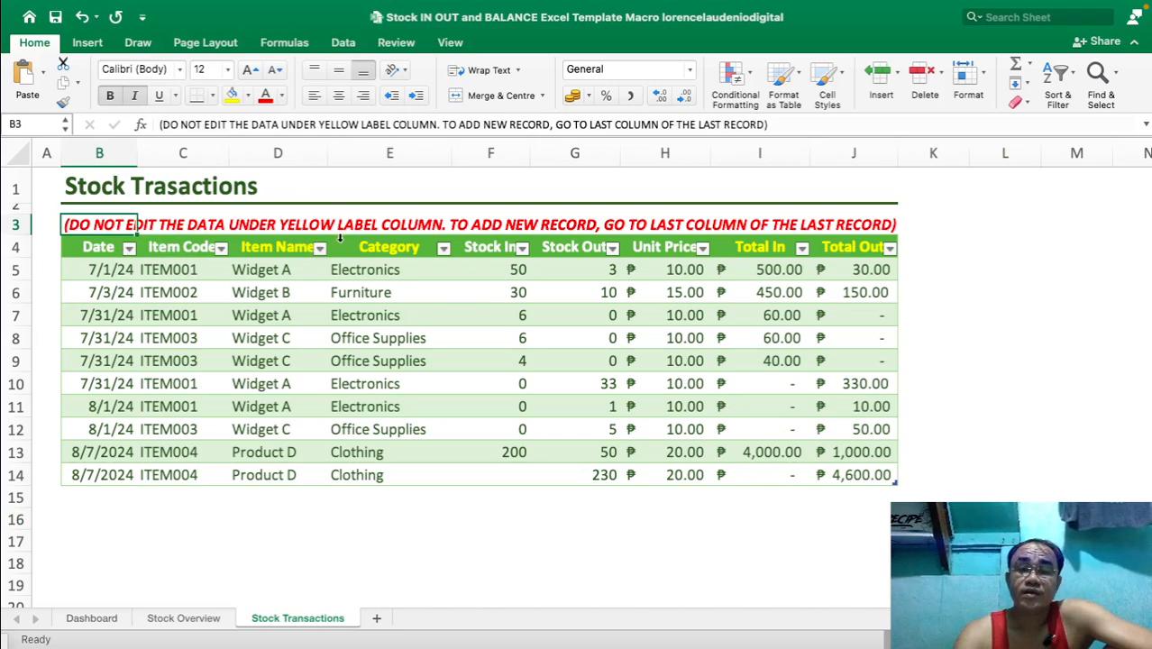
left_click(290, 150)
left_click(389, 153)
left_click(768, 154)
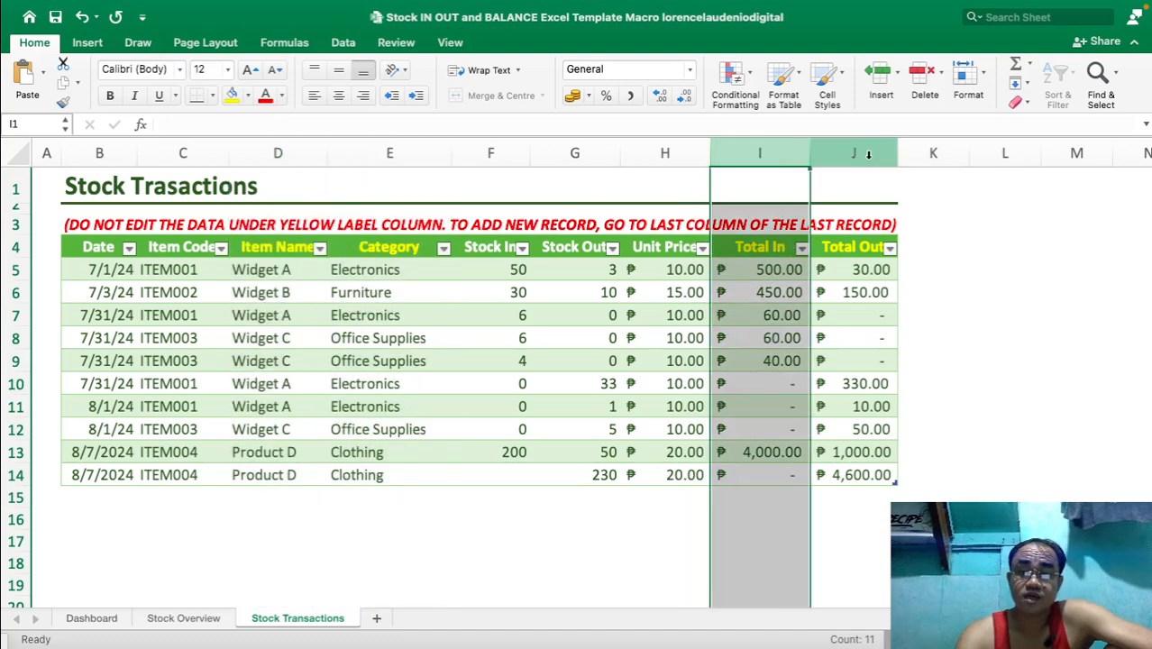
left_click(868, 154)
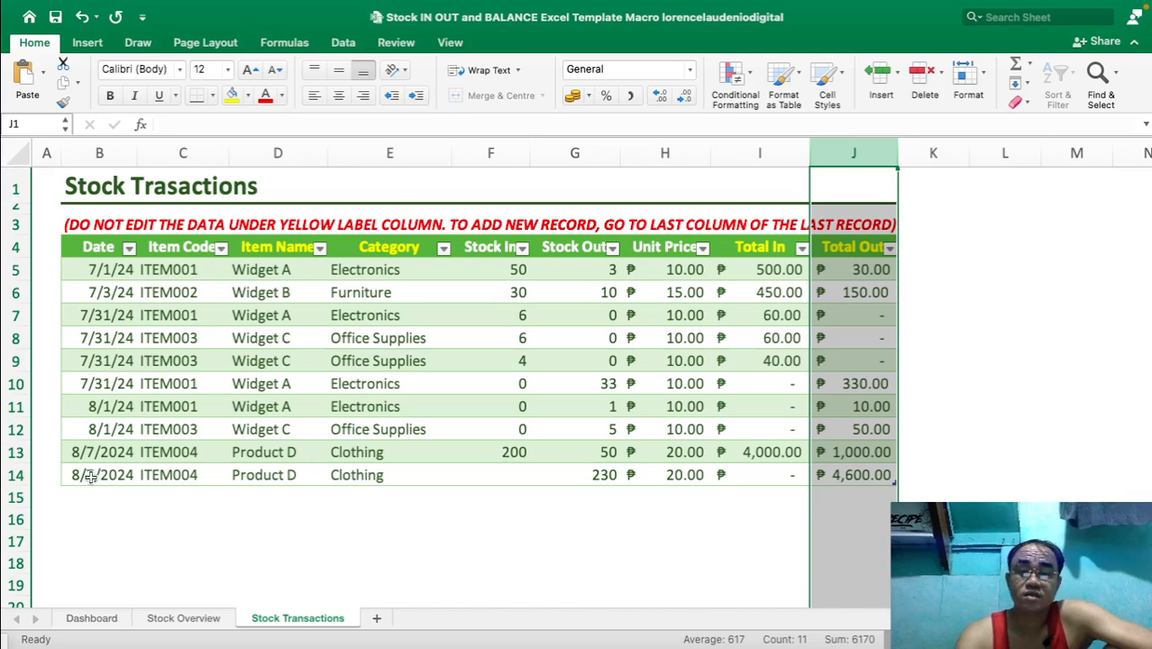
- Examine the last transaction record in row 14 and its last column, Total Out, where new records are added
left_click_drag(90, 476, 893, 478)
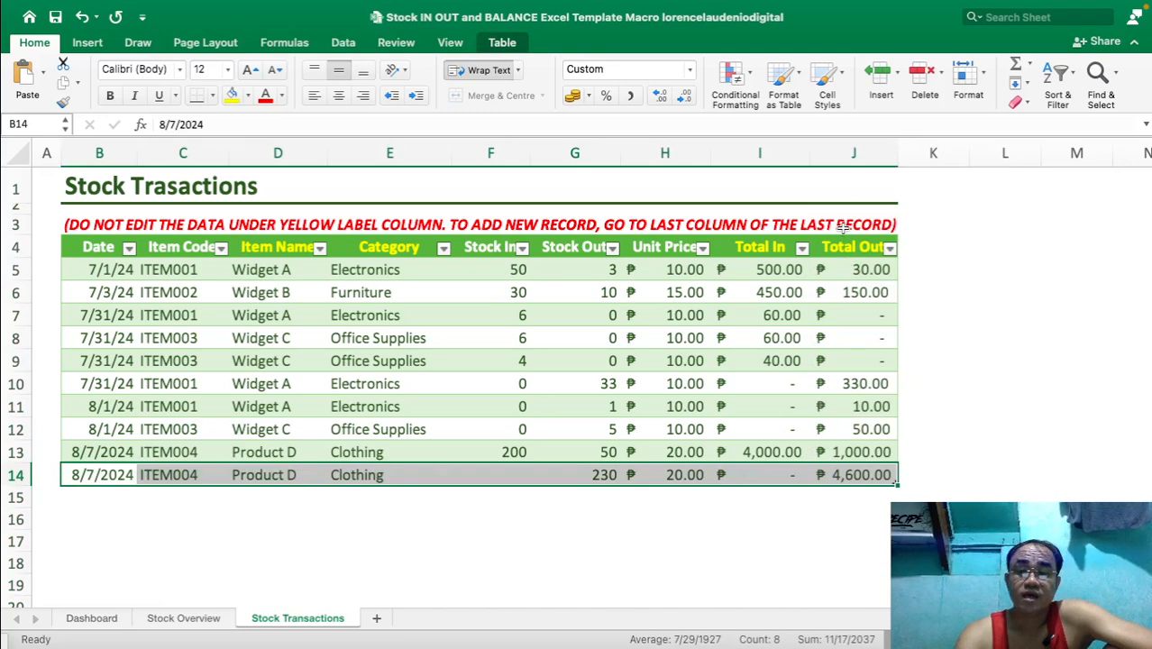
left_click(848, 153)
left_click(854, 475)
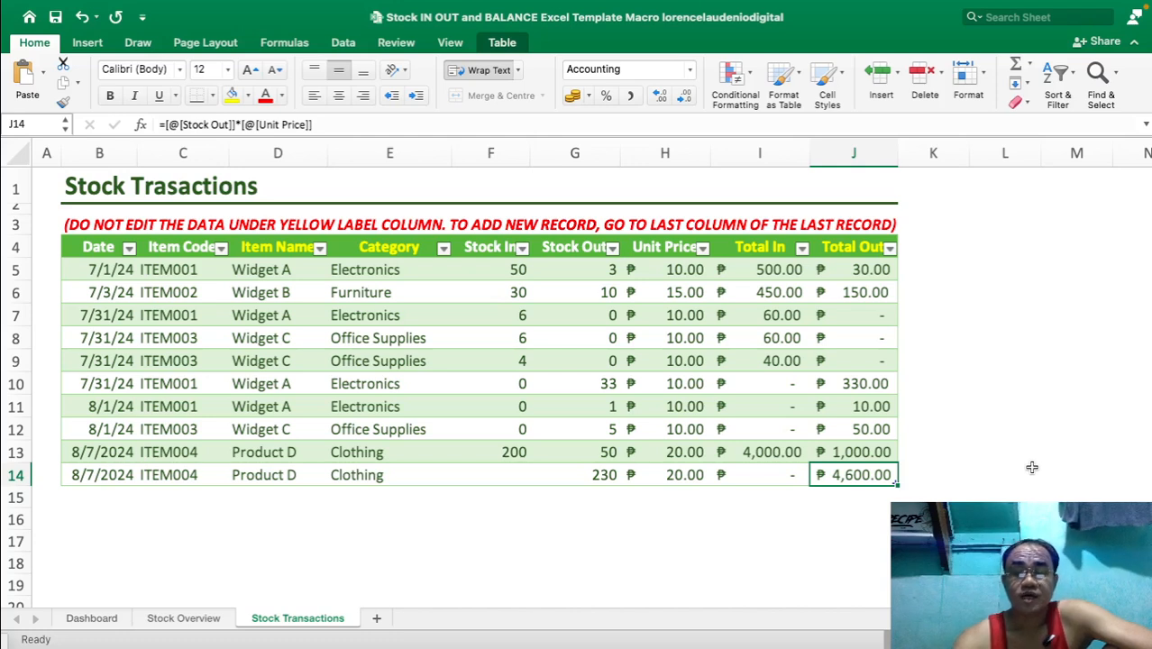
left_click(999, 484)
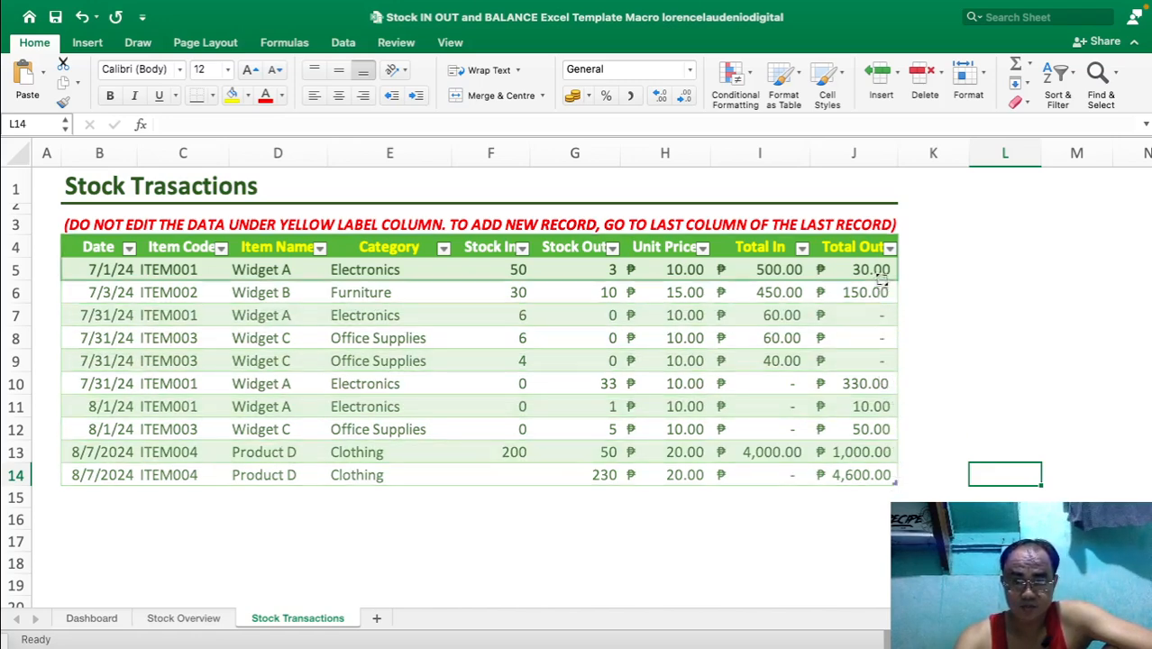
- Shrink the Stock Transactions table to its first record in row 5 and clear the leftover data in B6:J14
left_click_drag(883, 281, 881, 281)
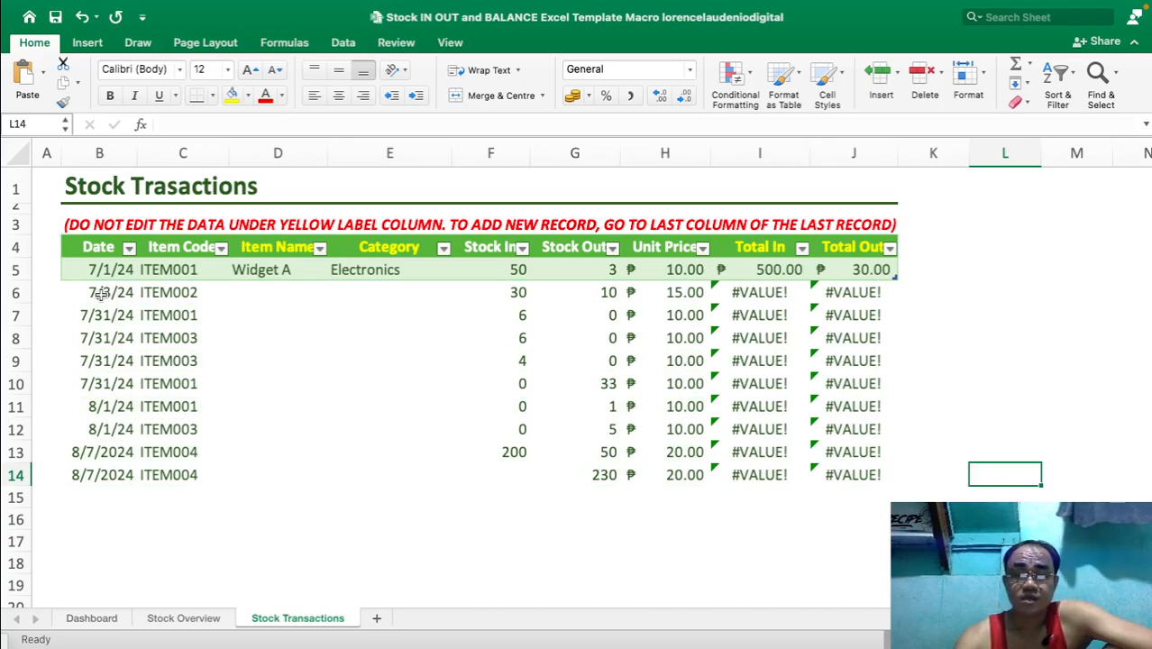
left_click_drag(102, 294, 861, 475)
key("Delete")
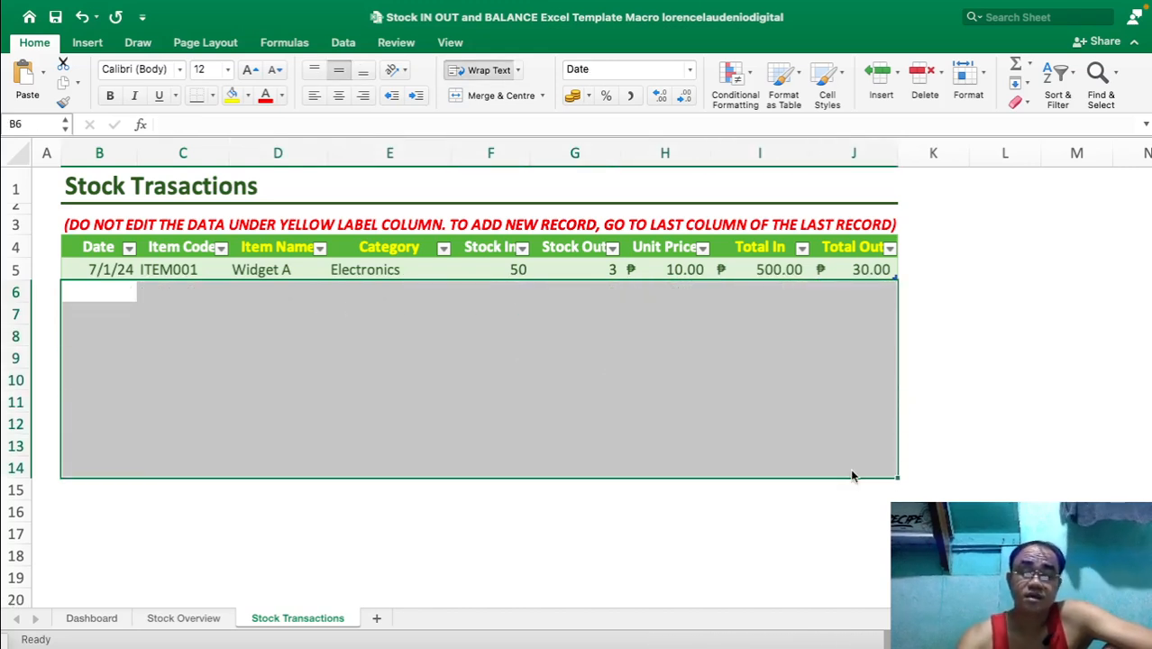
left_click(657, 539)
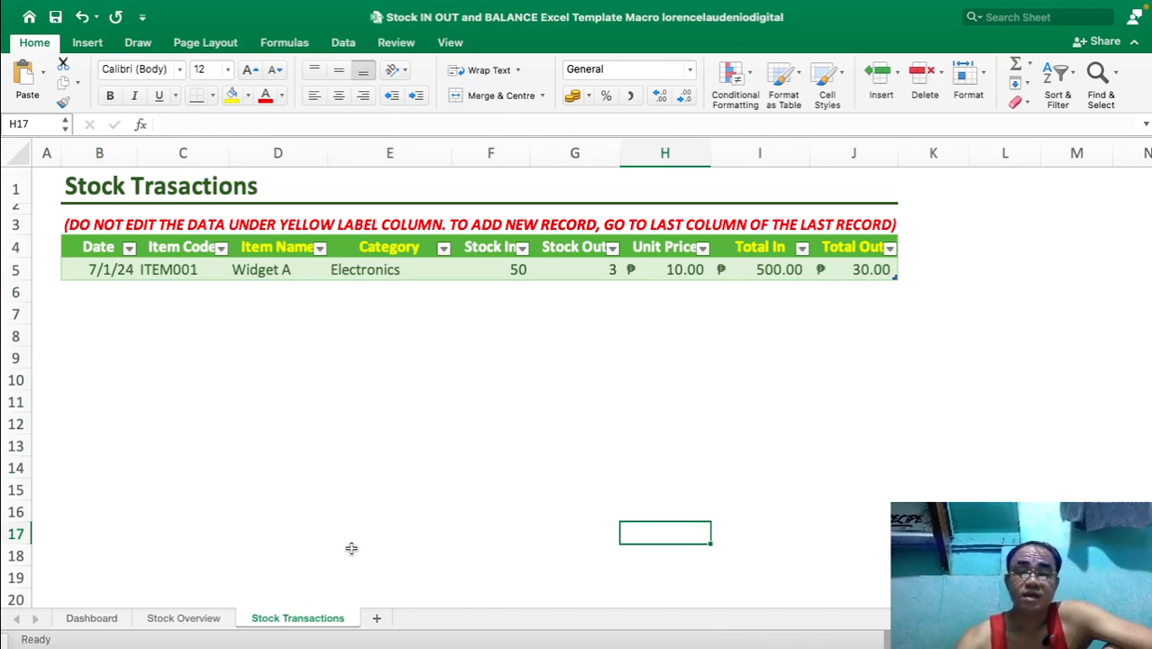
- Examine the ITEM002, ITEM003 and ITEM004 rows on Stock Overview and their Status values
left_click(183, 619)
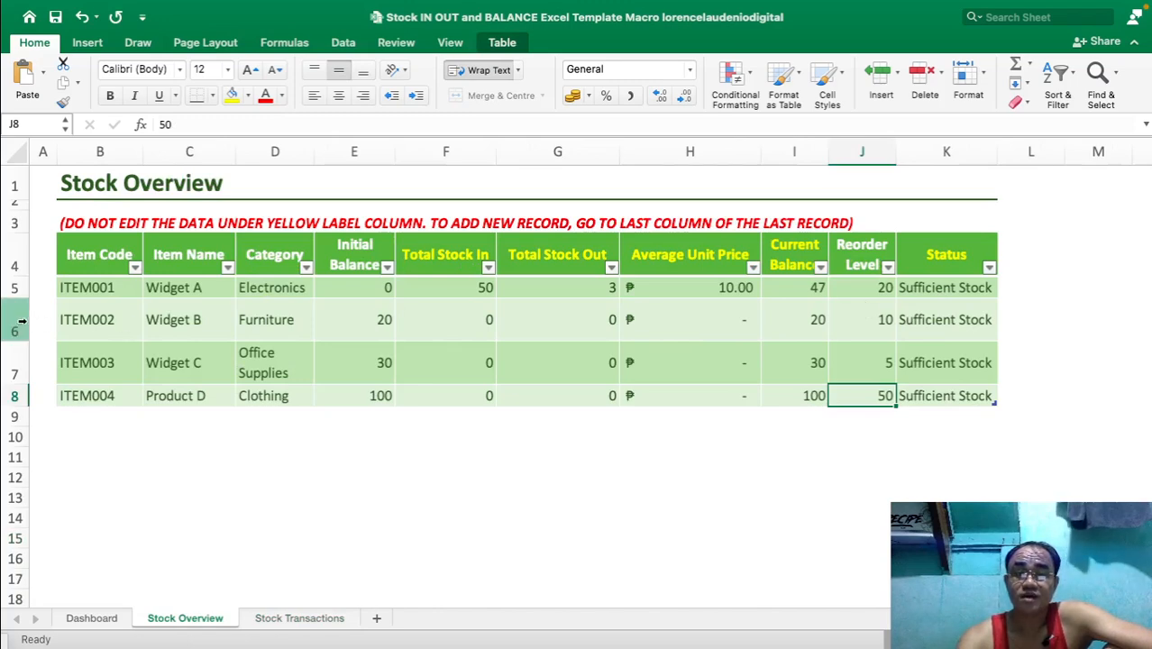
left_click_drag(20, 321, 19, 350)
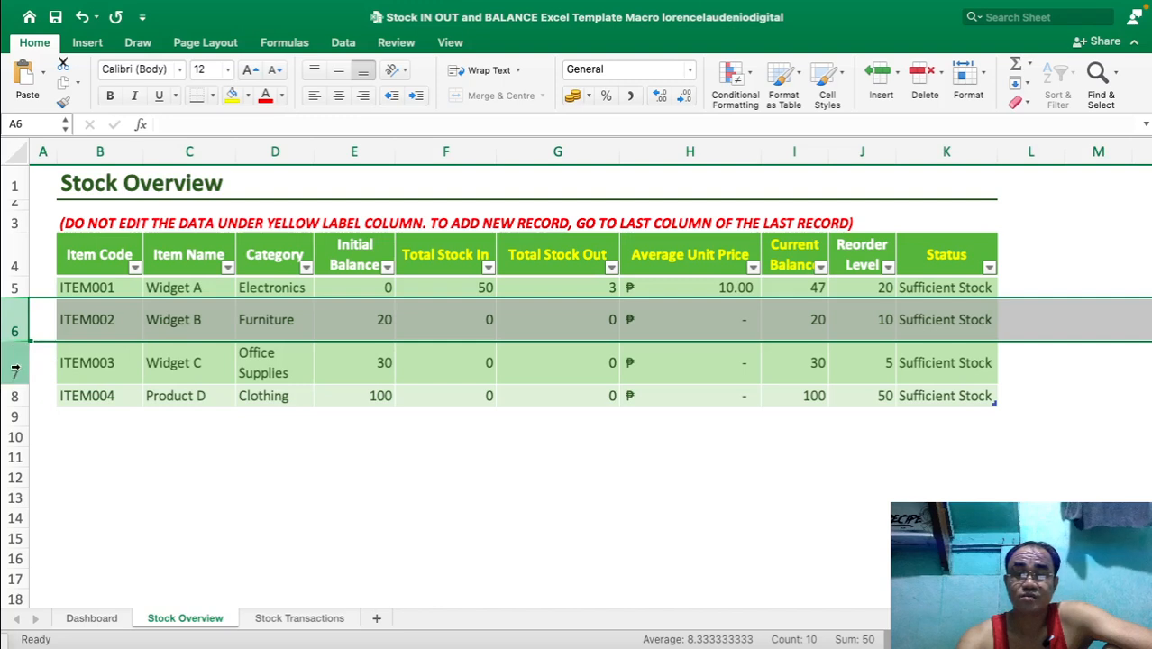
left_click(13, 368)
left_click(13, 397)
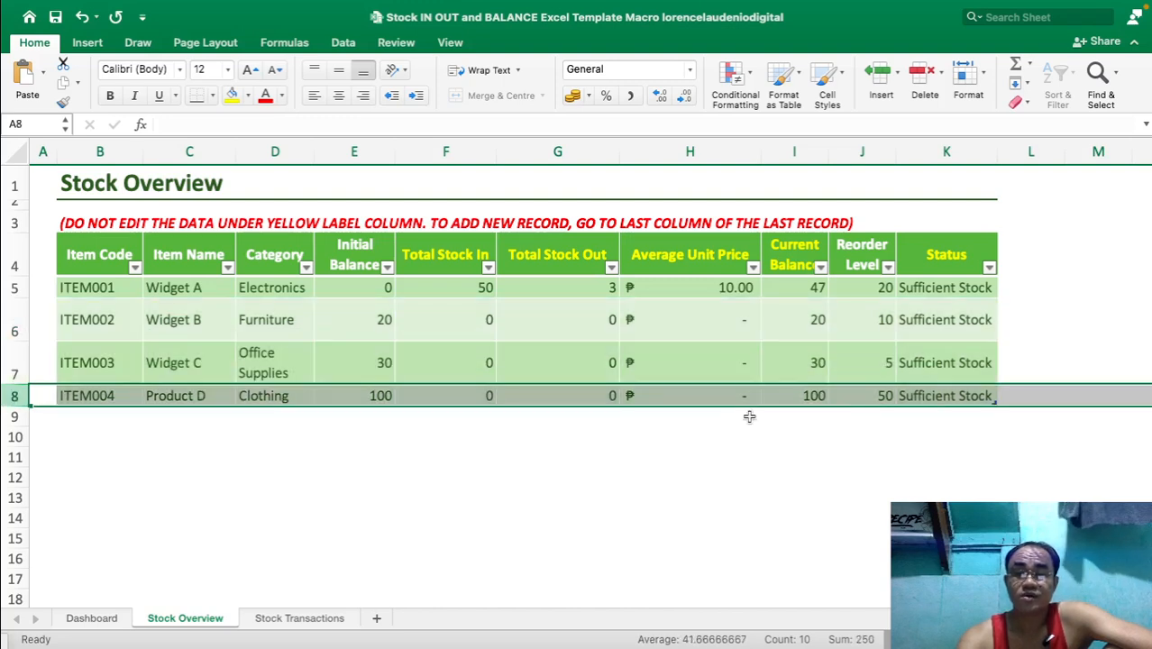
left_click_drag(952, 323, 969, 397)
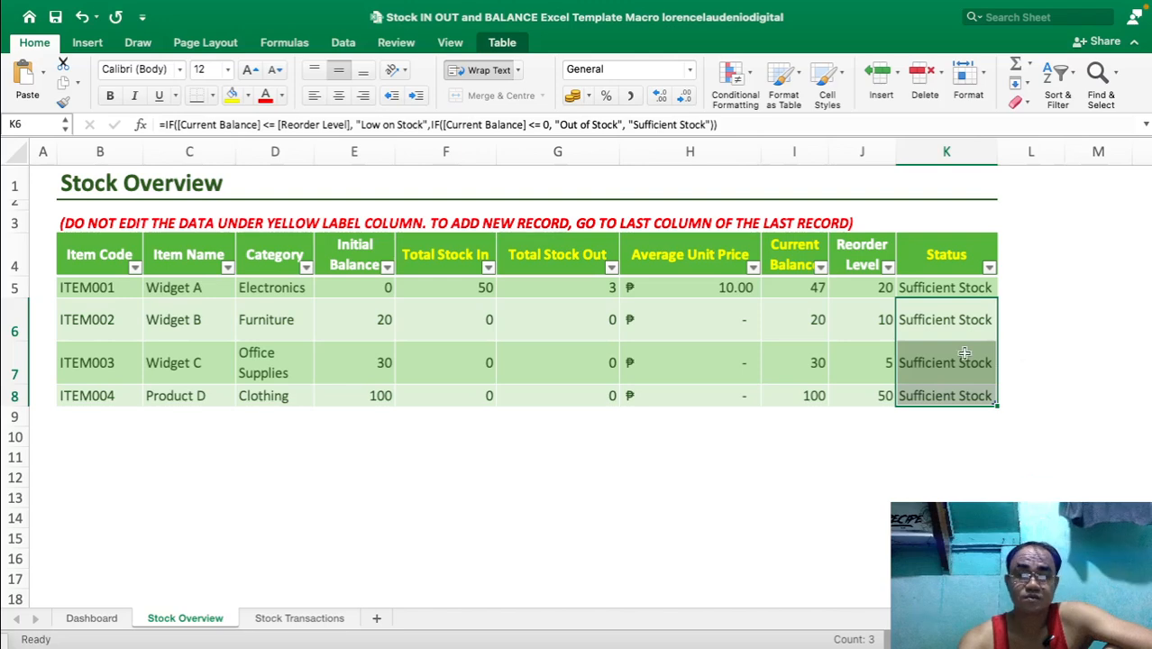
left_click(834, 439)
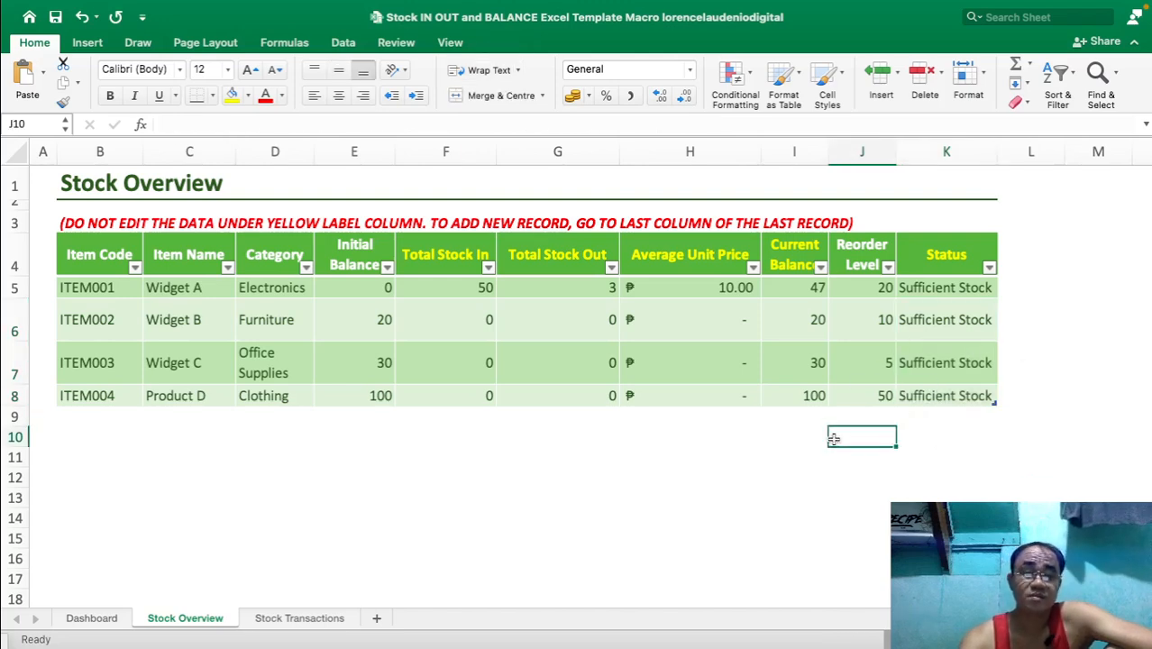
- Refresh all data on the Dashboard to update its charts
left_click(86, 618)
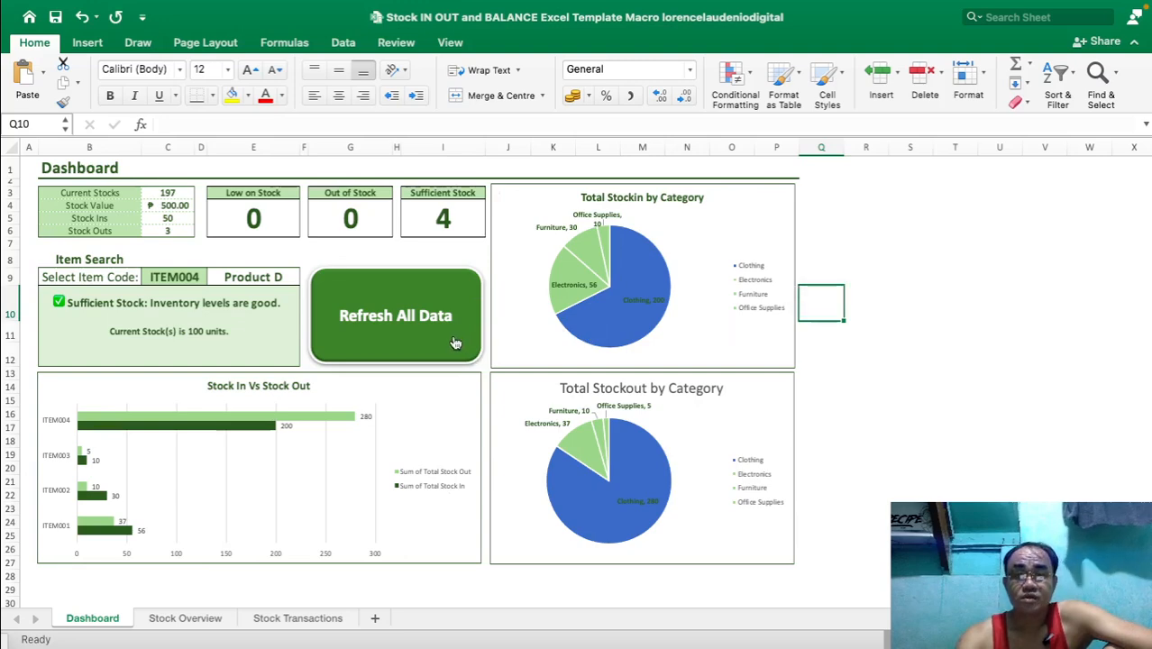
left_click(391, 301)
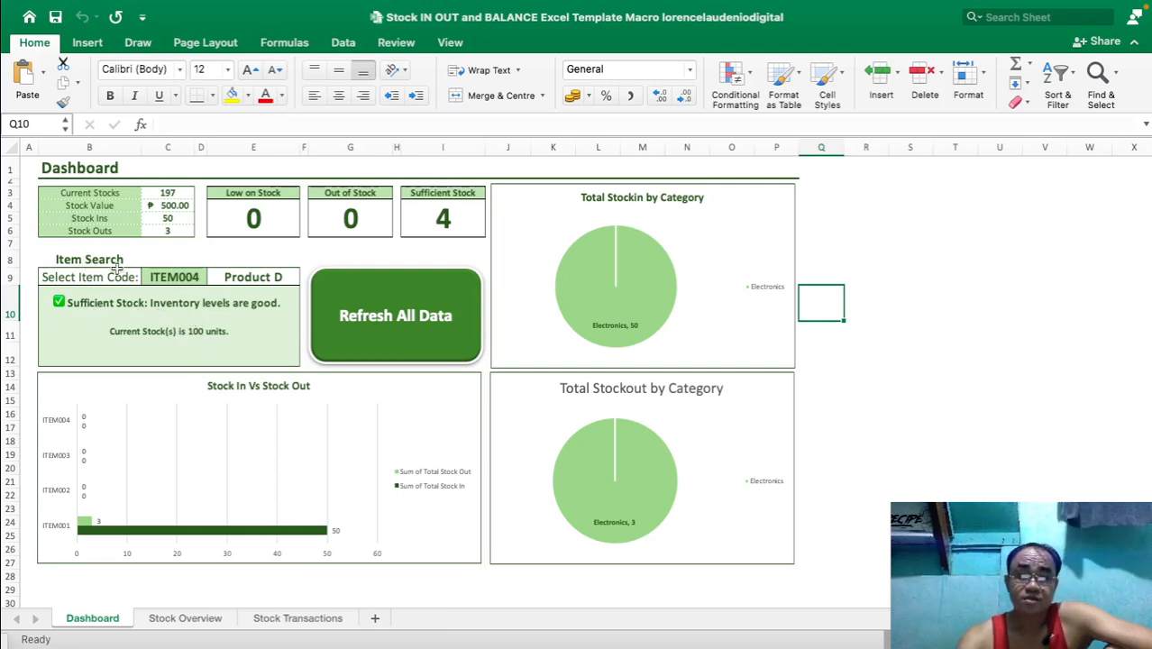
- Look up ITEM001, ITEM002, ITEM003 and ITEM004 in turn with the Dashboard's Item Search
left_click(159, 277)
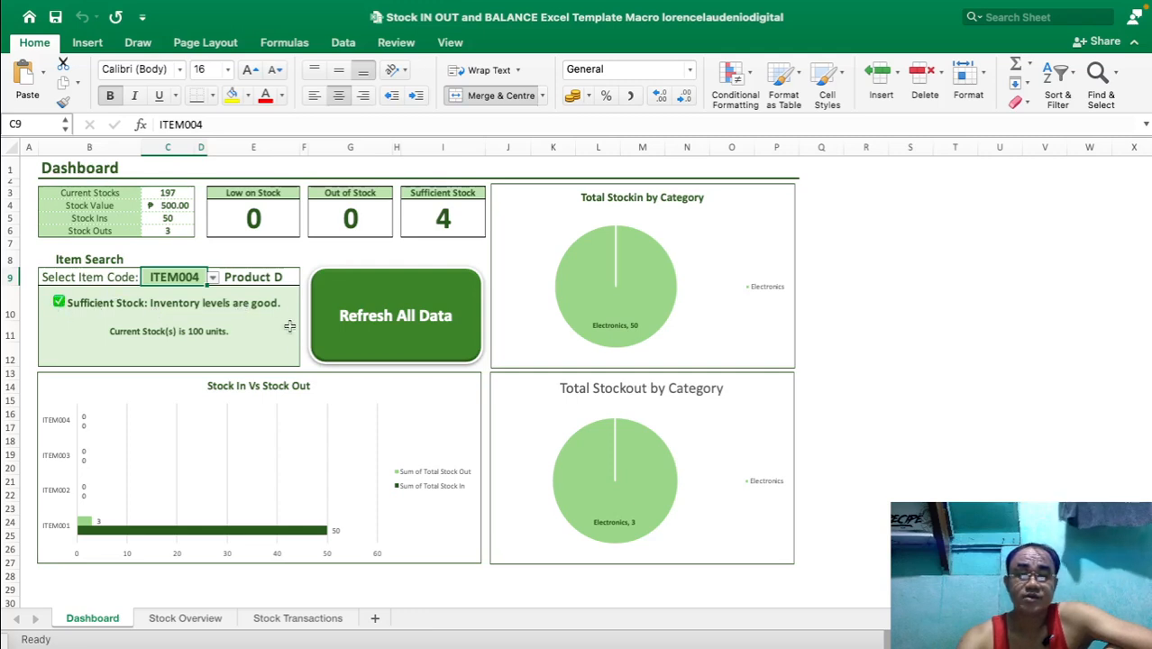
left_click(214, 279)
left_click(200, 295)
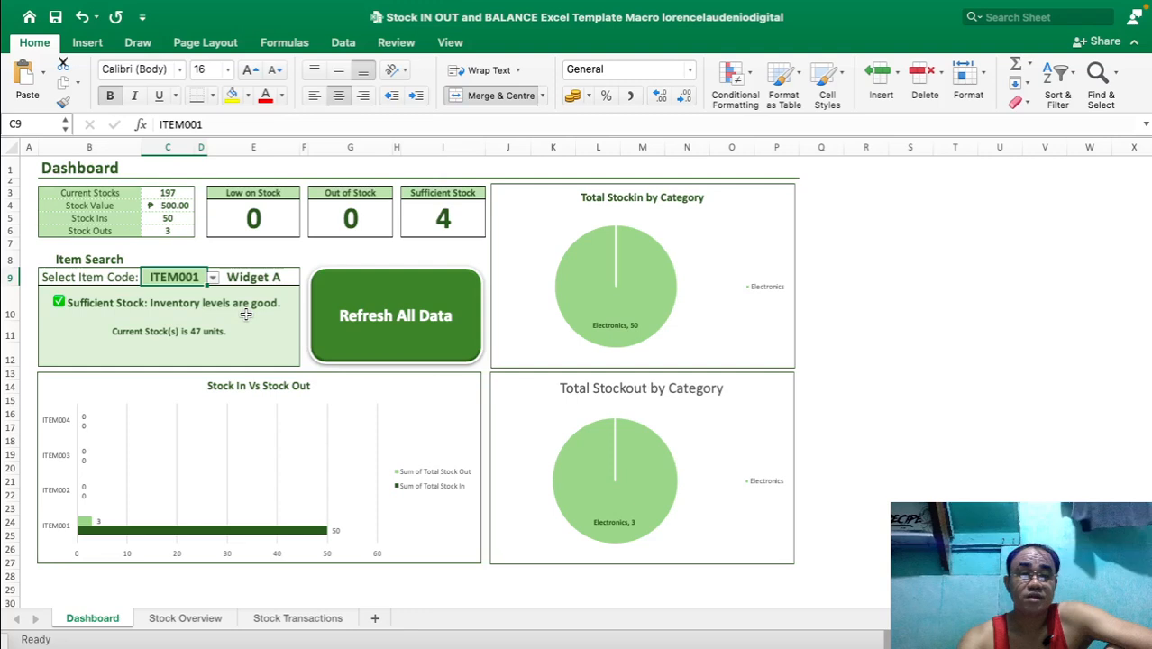
left_click(214, 279)
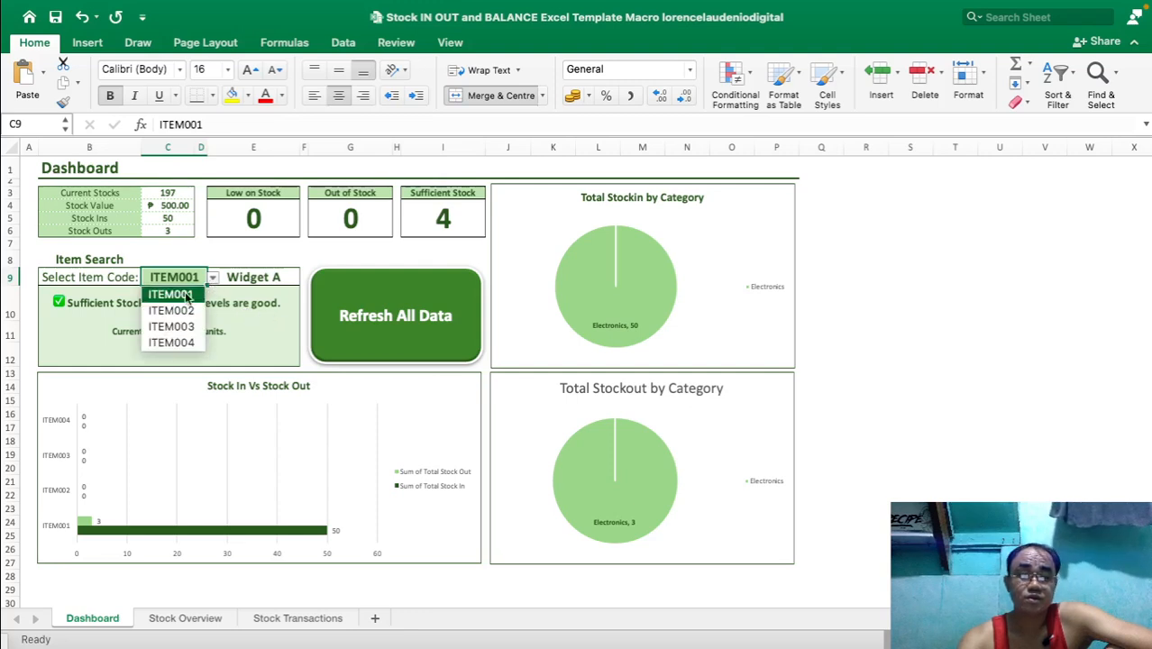
left_click(194, 309)
left_click(211, 279)
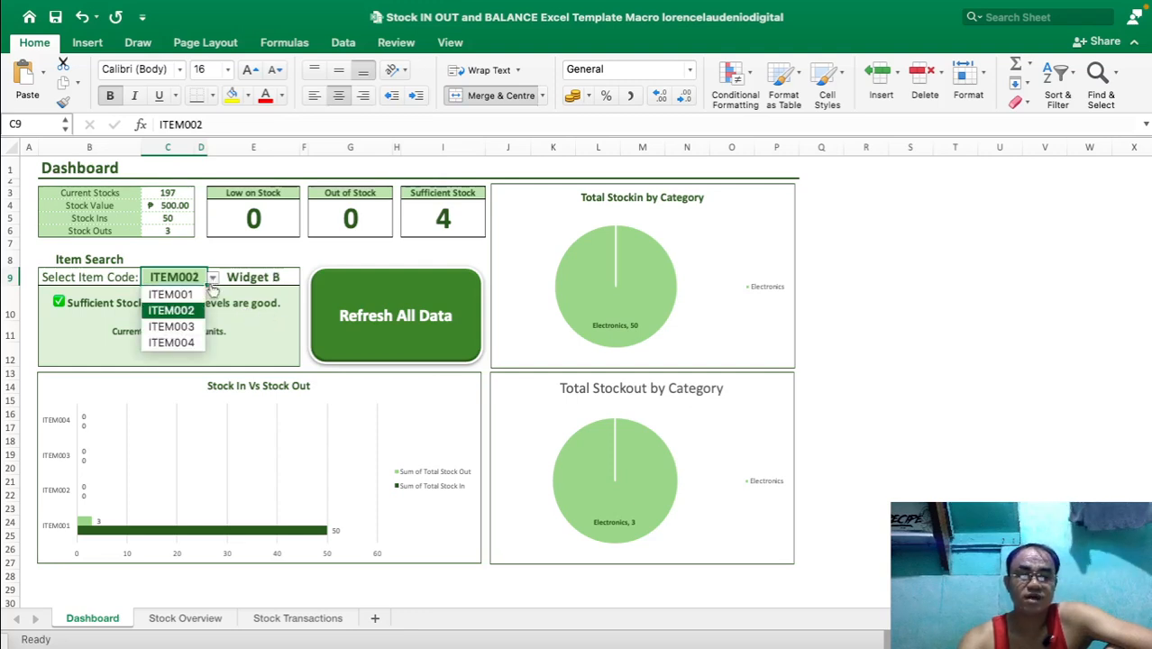
left_click(201, 324)
left_click(214, 279)
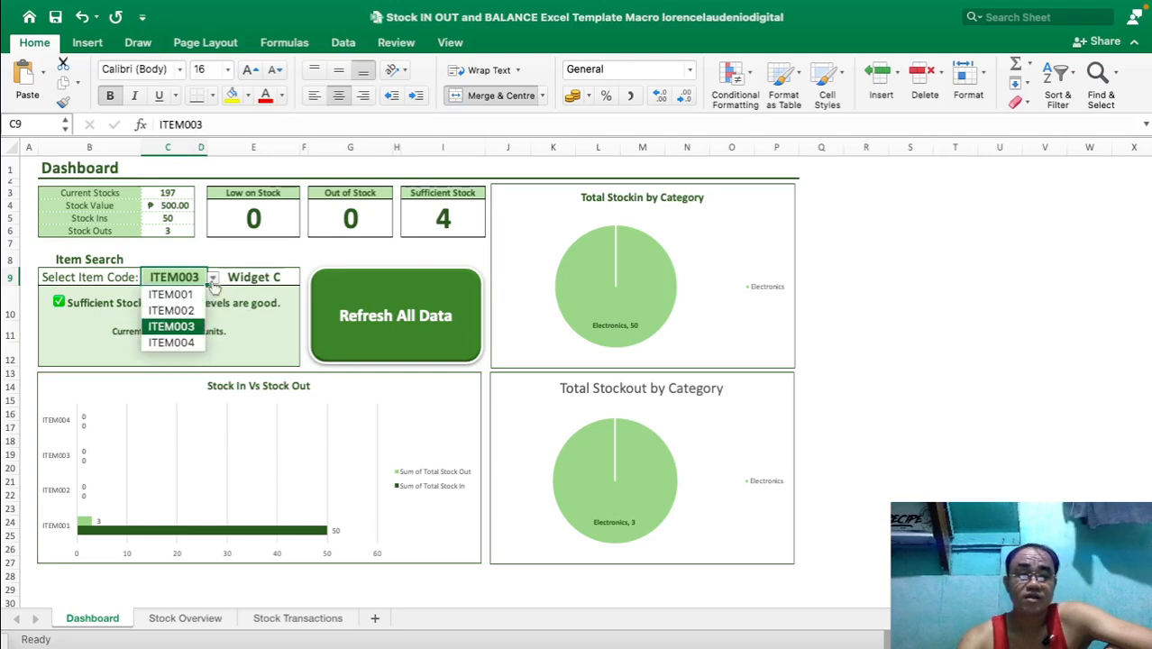
left_click(191, 340)
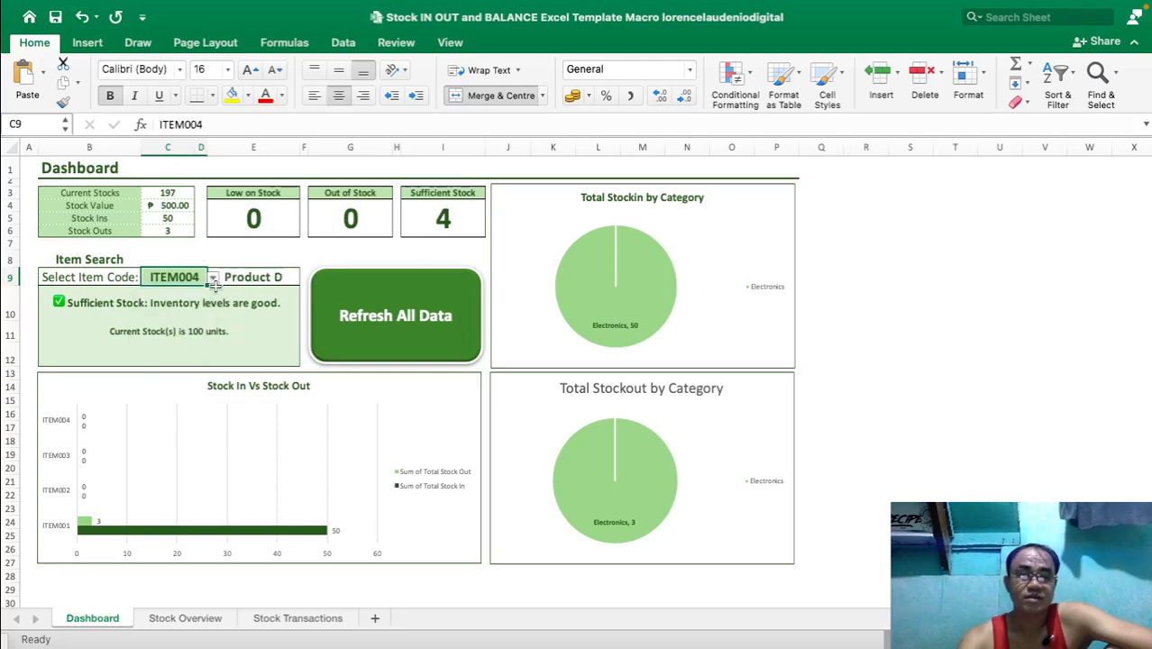
- Review the Item Search stock message for ITEM004, look up ITEM001 again and return the selection to ITEM004
left_click(135, 332)
left_click(221, 350)
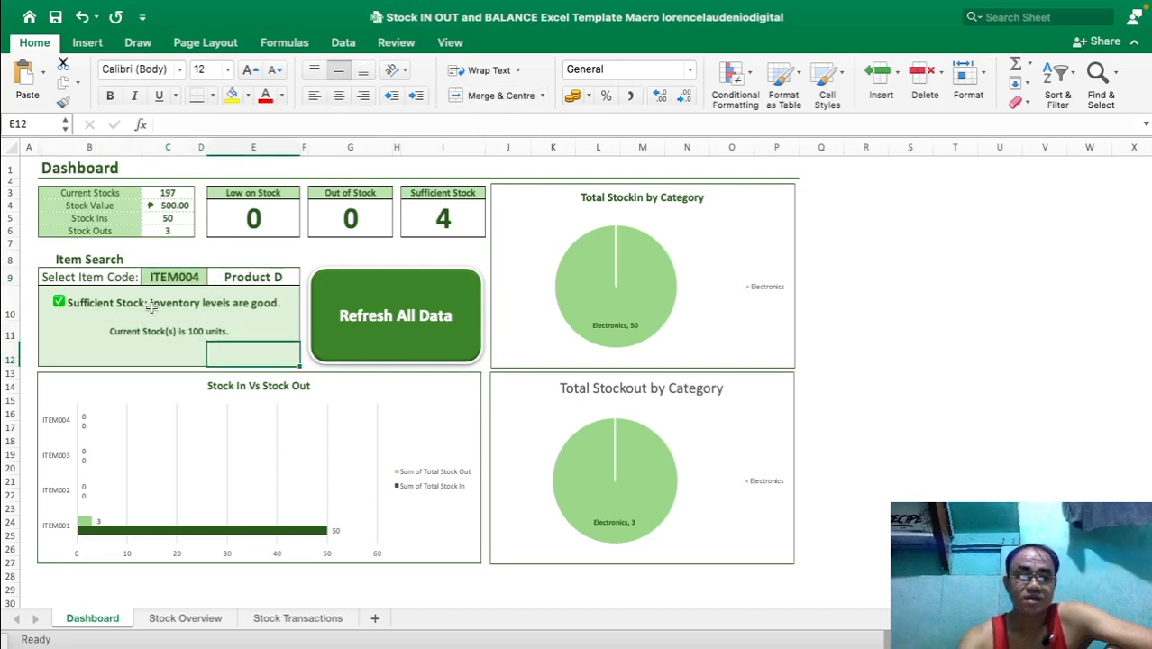
left_click(153, 309)
left_click(205, 277)
left_click(213, 277)
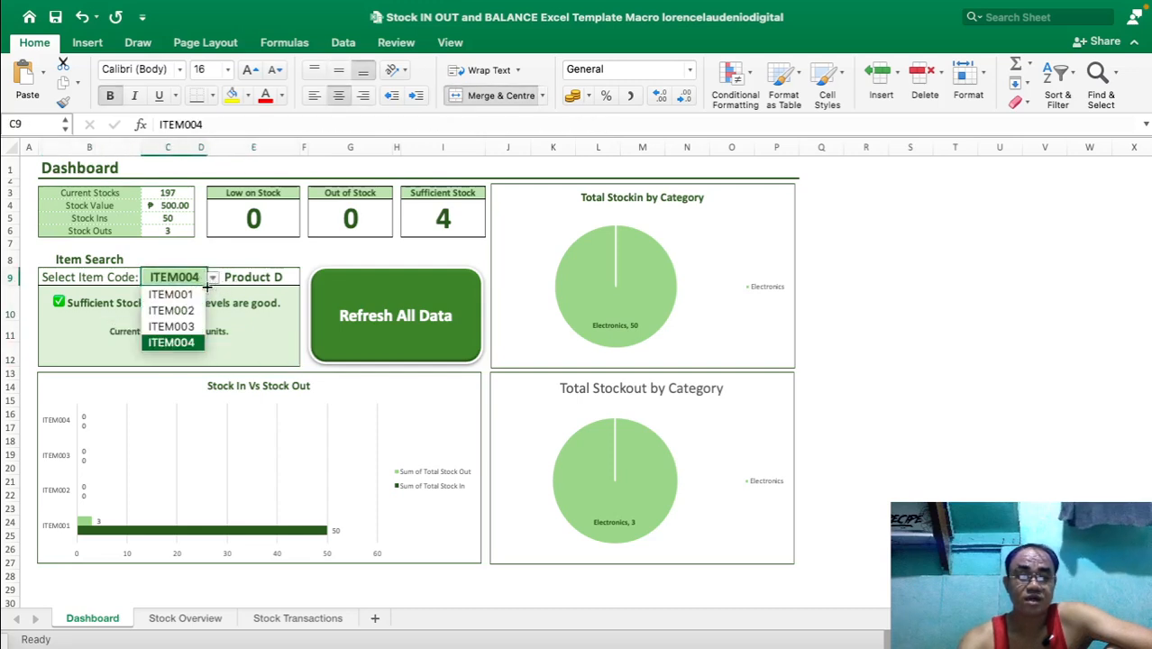
left_click(180, 290)
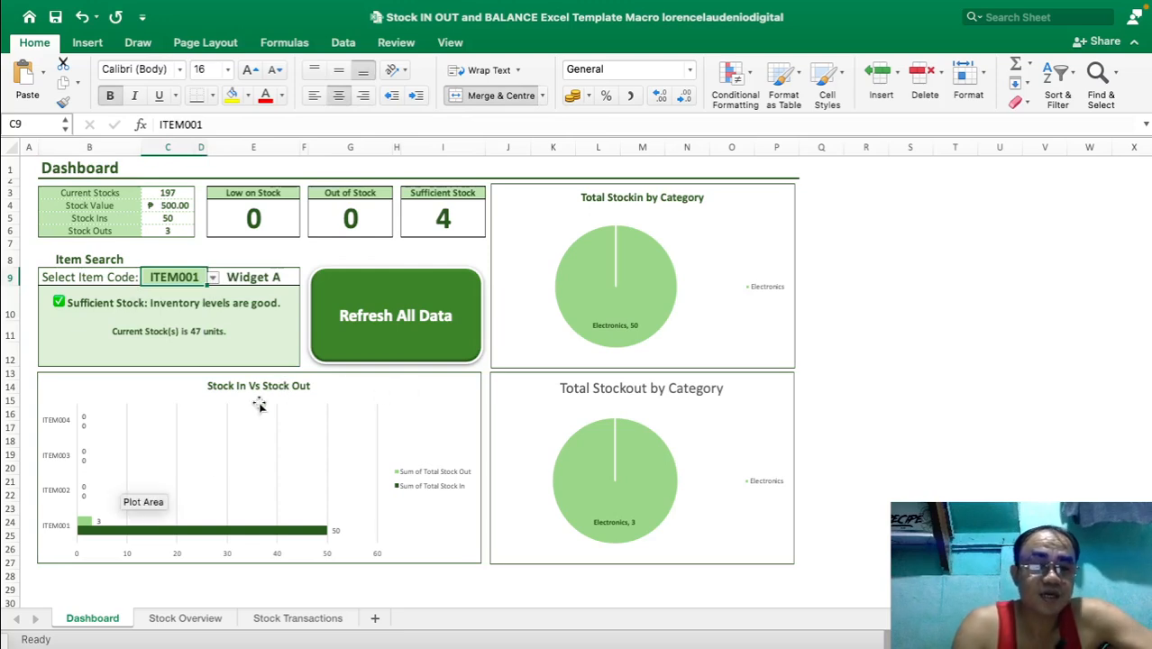
left_click(213, 278)
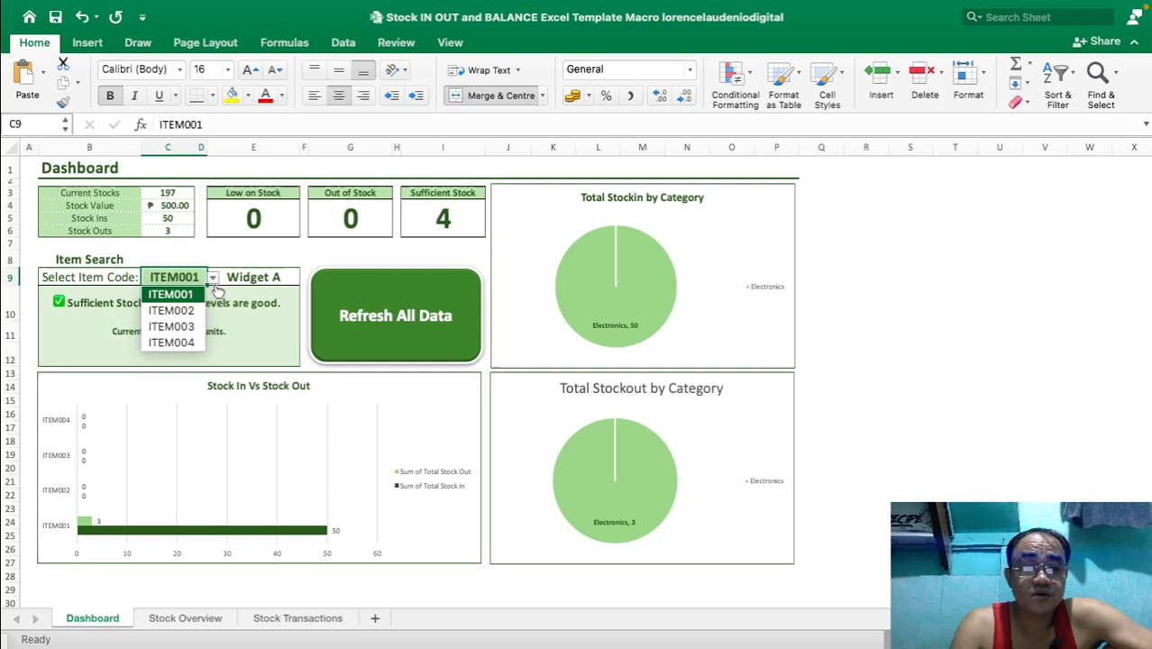
left_click(186, 344)
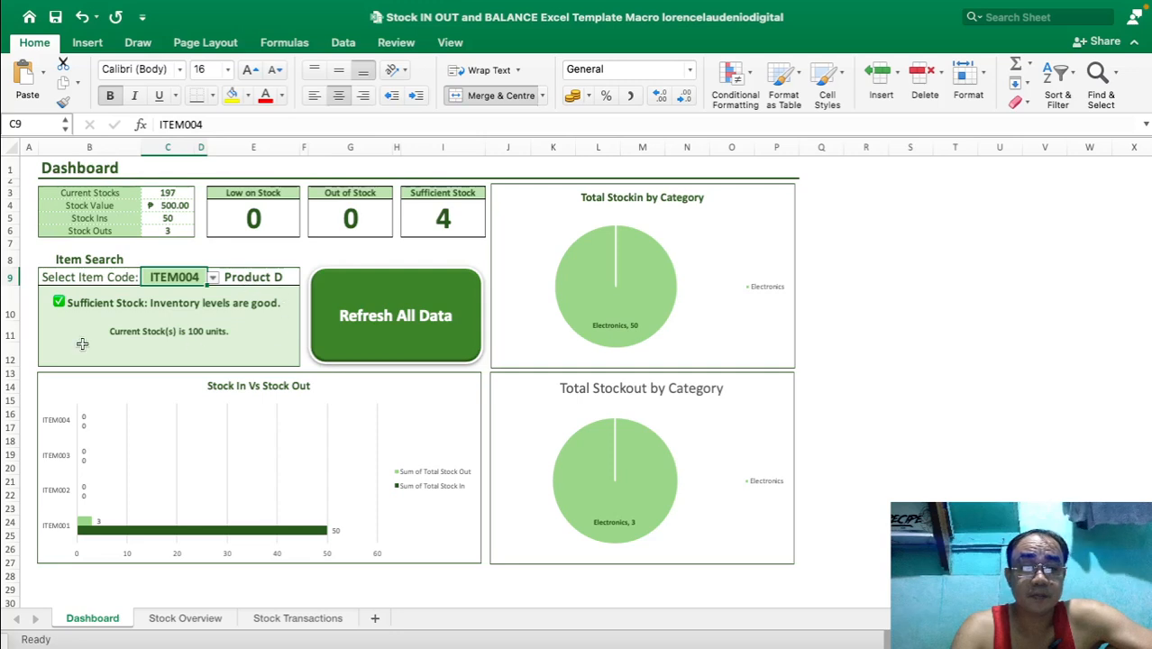
- Add a new blank record to the Stock Transactions table from the Total Out cell of the last record, row 5
left_click(298, 618)
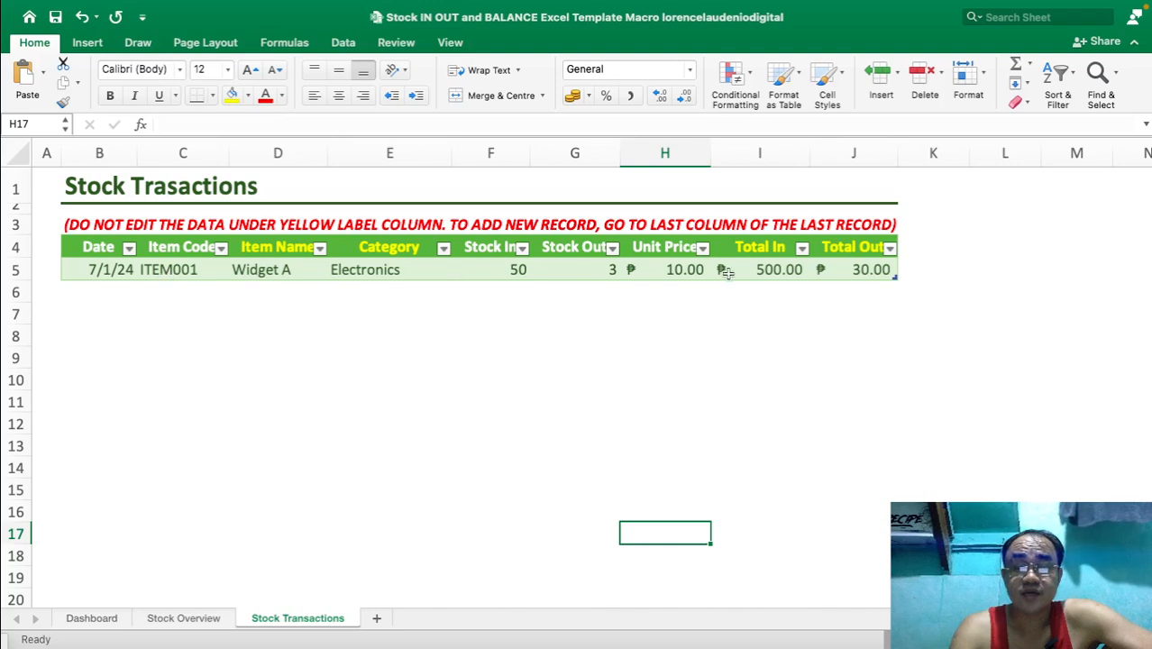
left_click(861, 269)
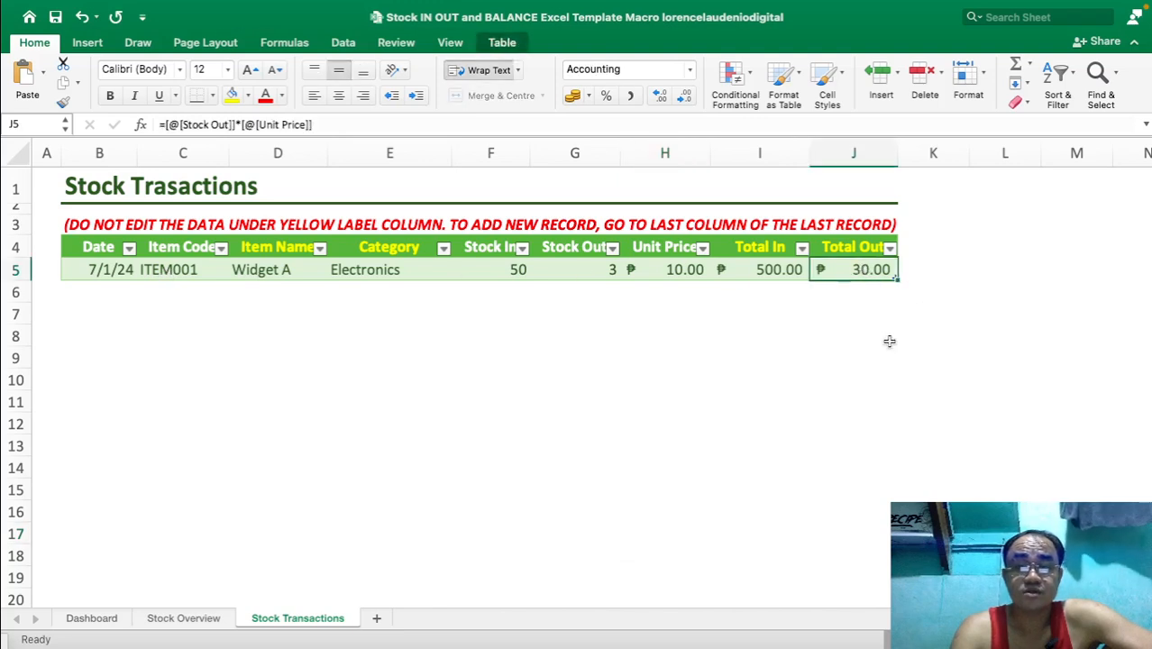
key("Tab")
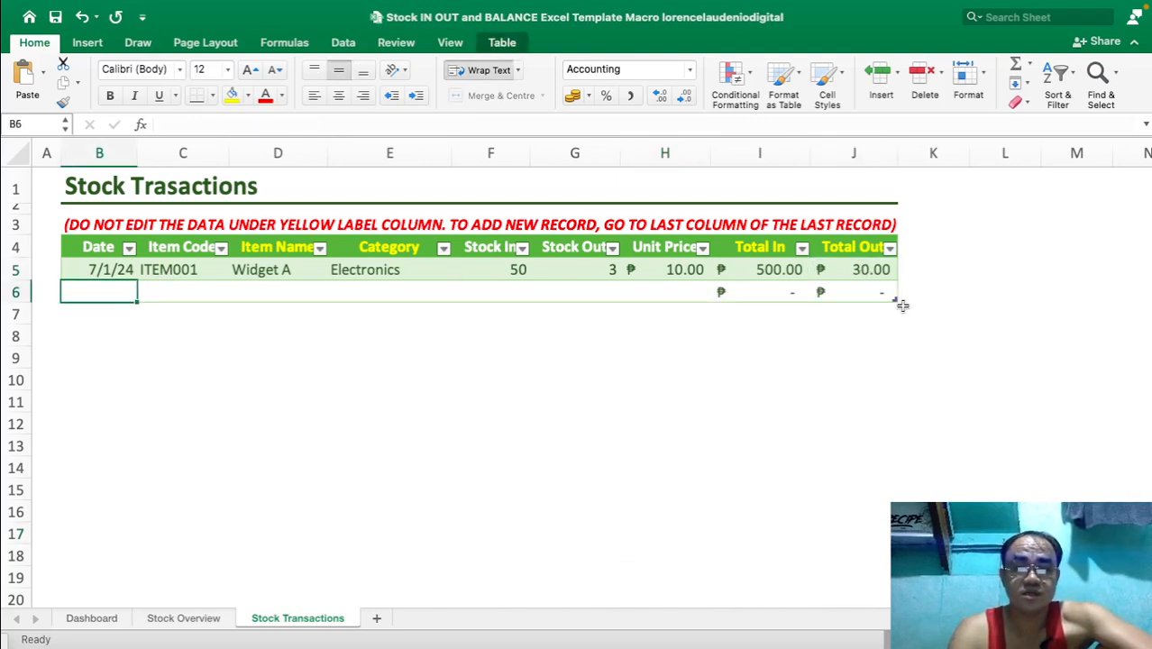
- Enter the date 8/7/2024 and choose item code ITEM004 for the new record in row 6
left_click(103, 267)
left_click(114, 299)
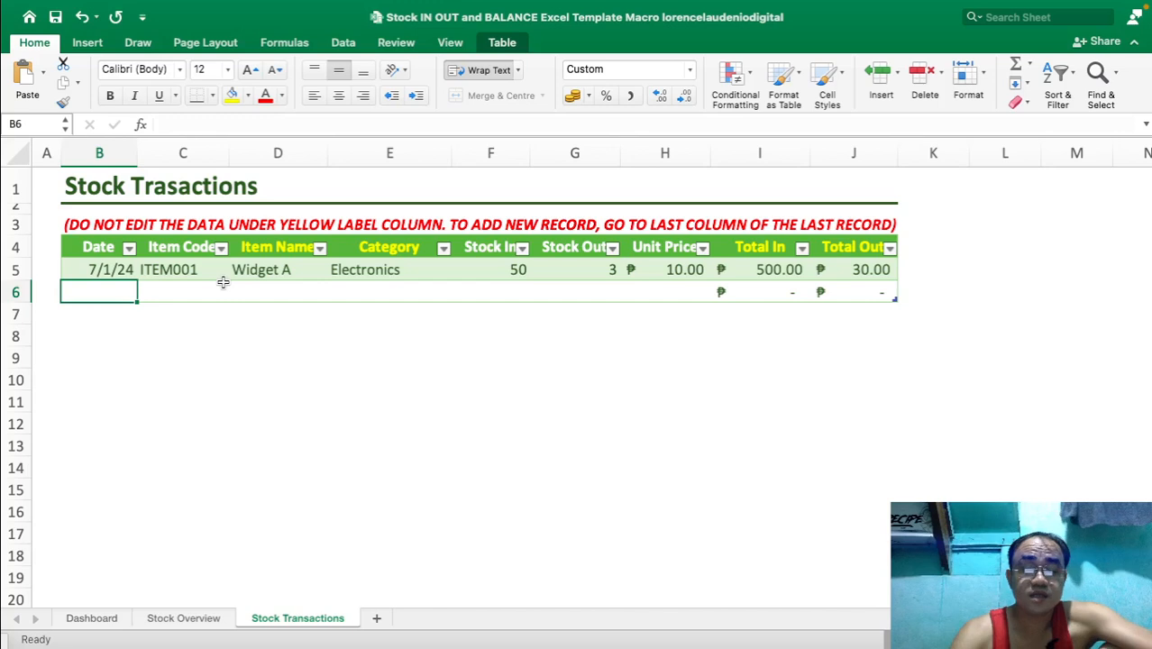
type("8/7")
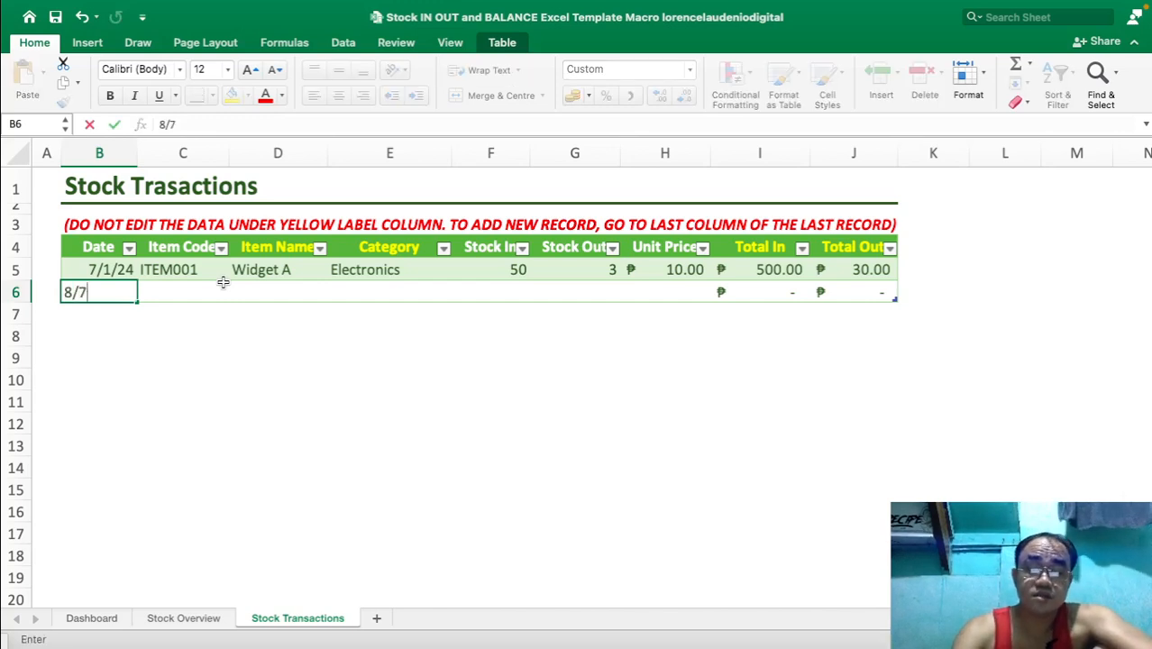
type("/2024")
key("Tab")
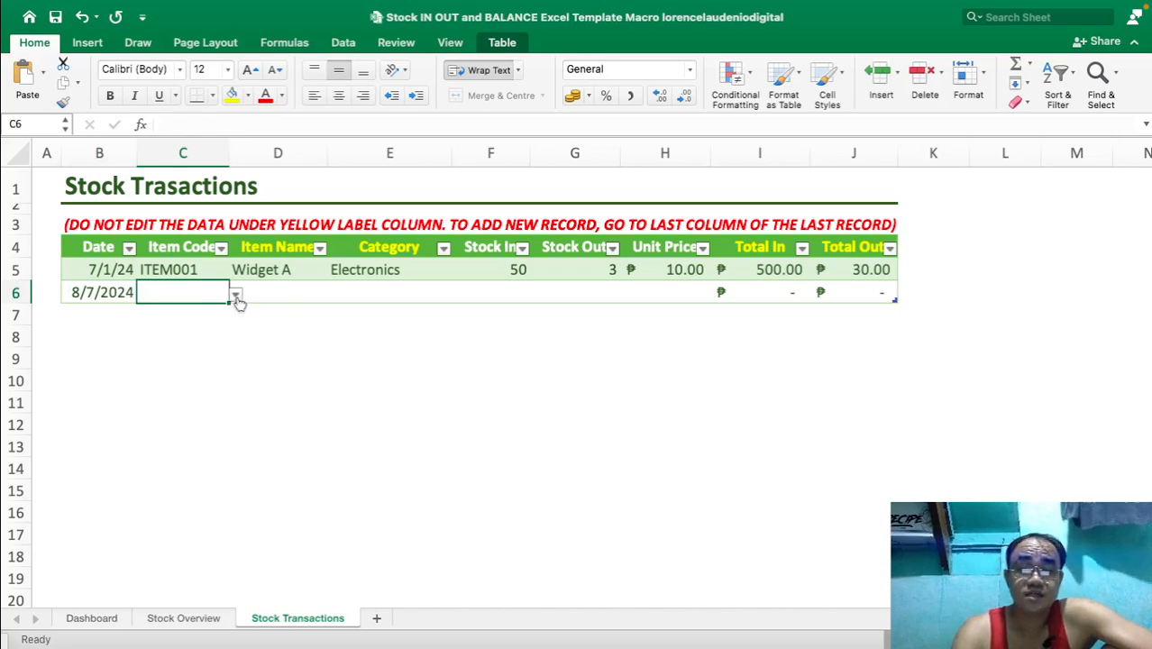
left_click(235, 297)
left_click(166, 360)
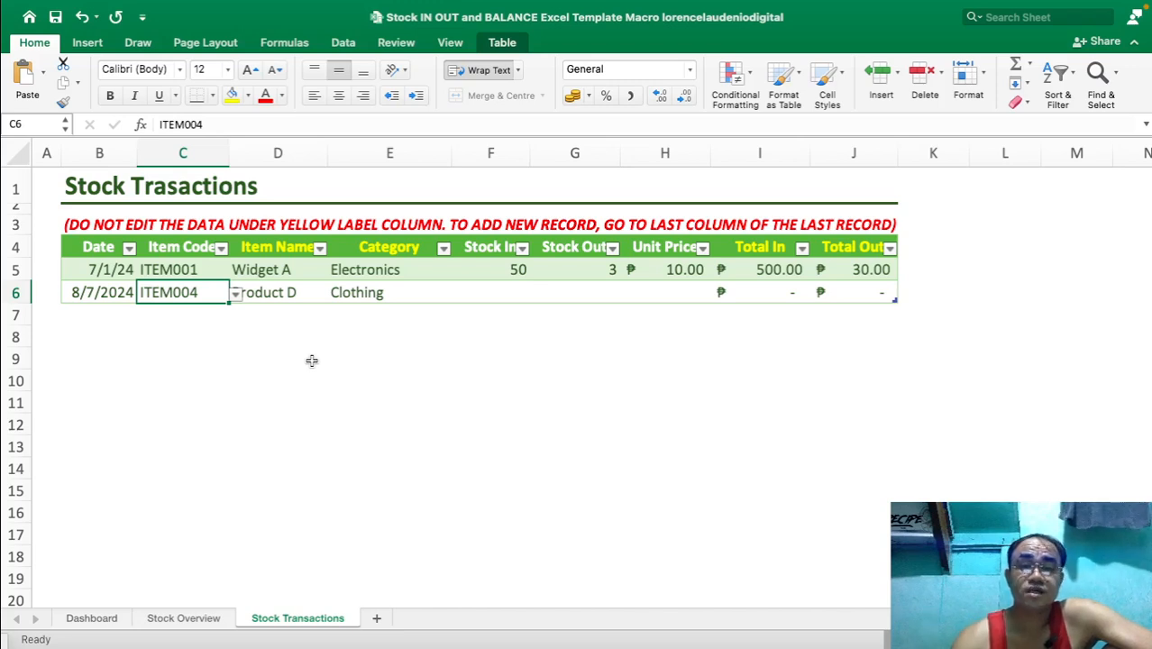
- Compare the item codes listed on Stock Overview with the item code choices for row 6 on Stock Transactions
left_click(198, 618)
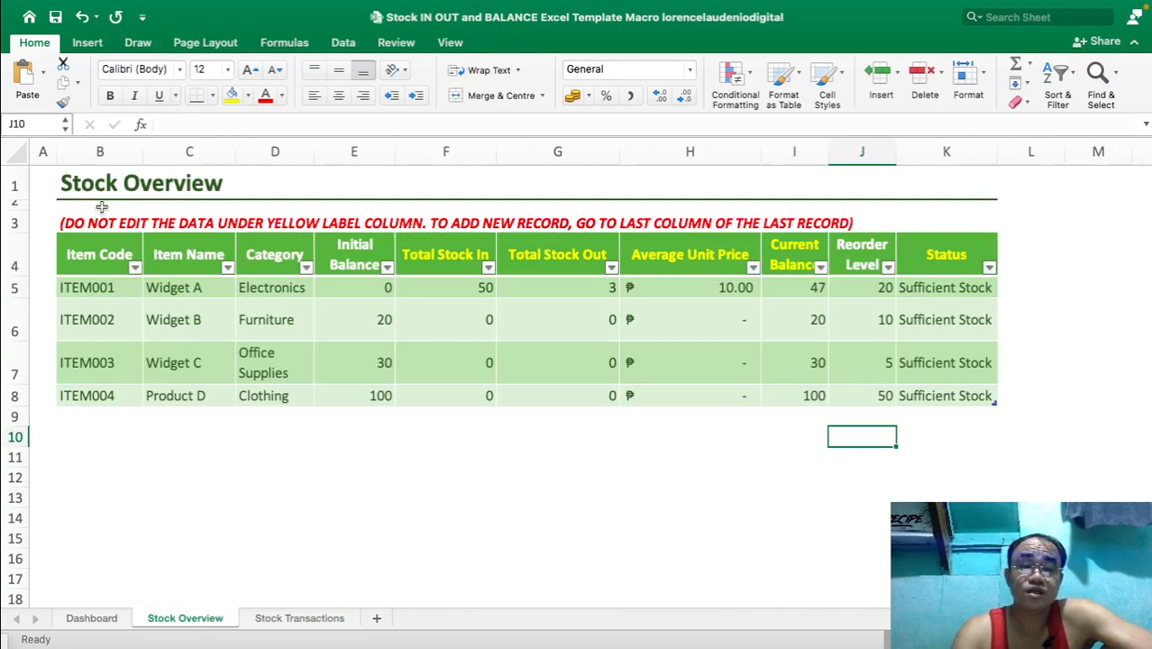
left_click(272, 618)
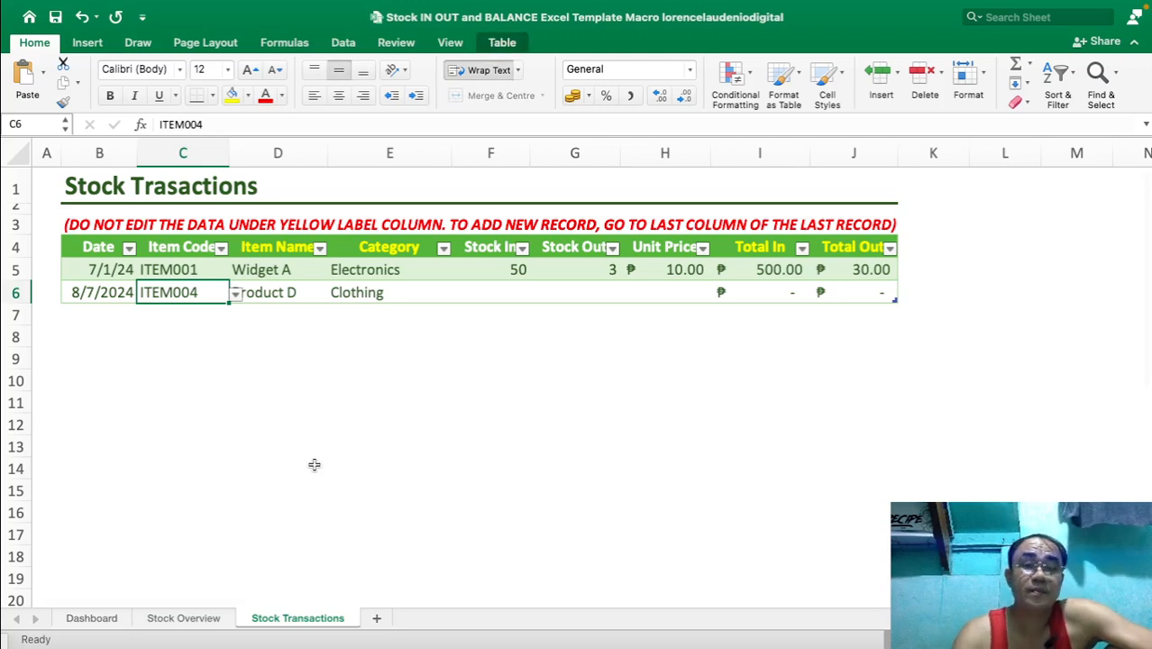
left_click(235, 294)
left_click(273, 351)
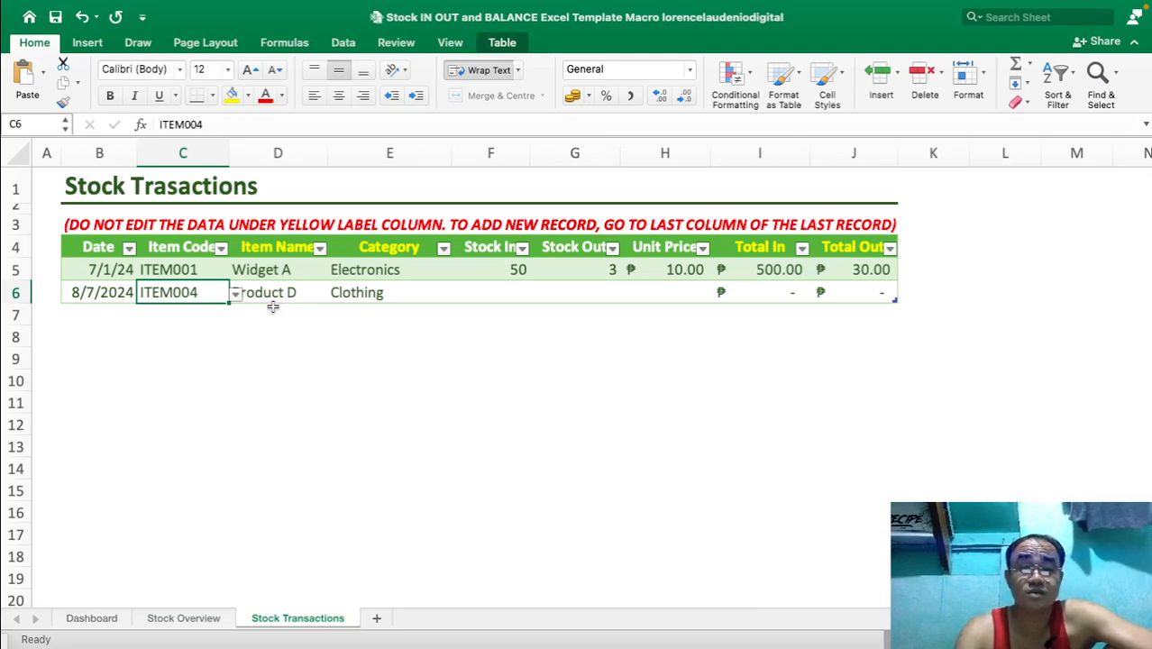
- Examine row 6's Category lookup formula and its Stock In and Stock Out entry cells
left_click(397, 295)
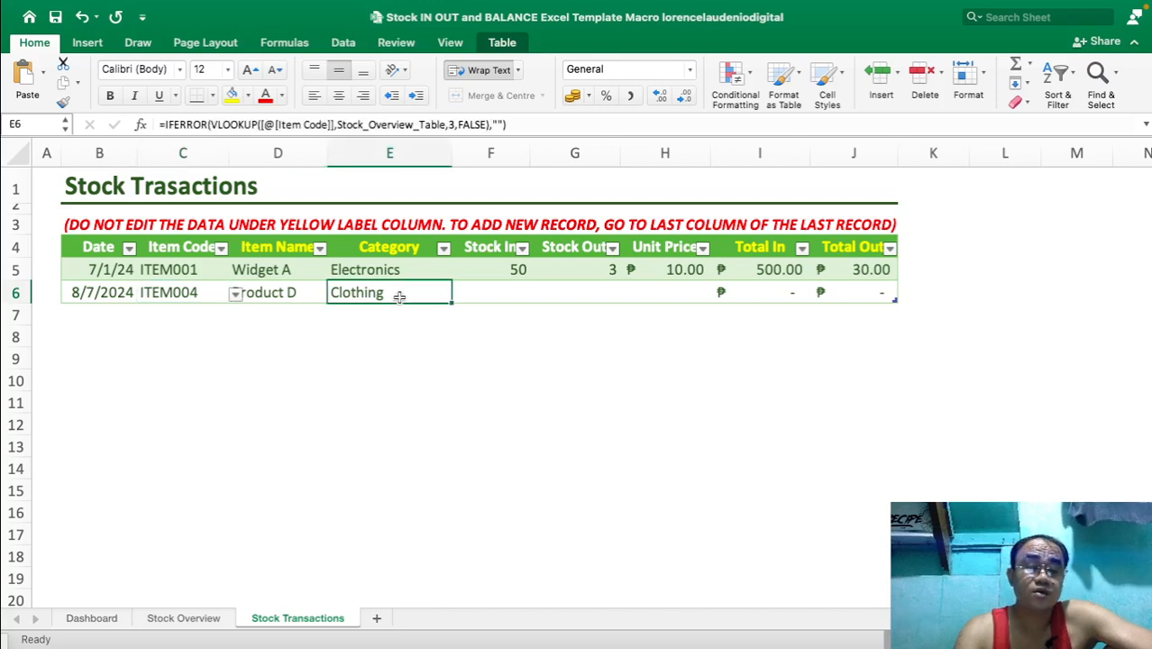
left_click(424, 315)
left_click(510, 295)
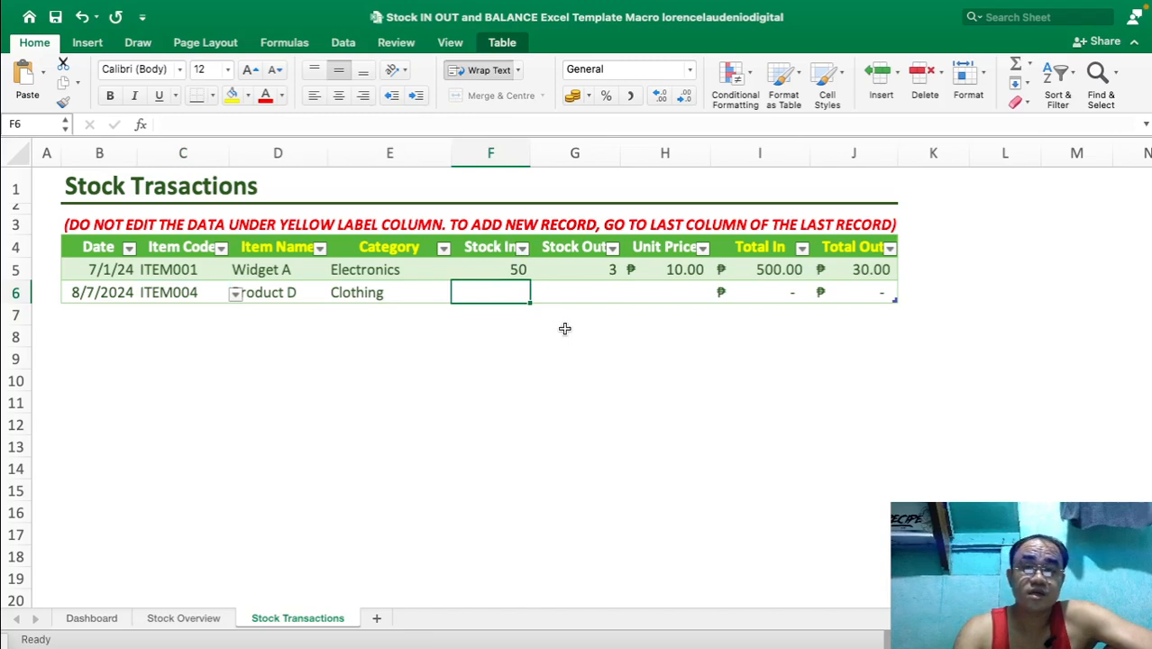
left_click(496, 246)
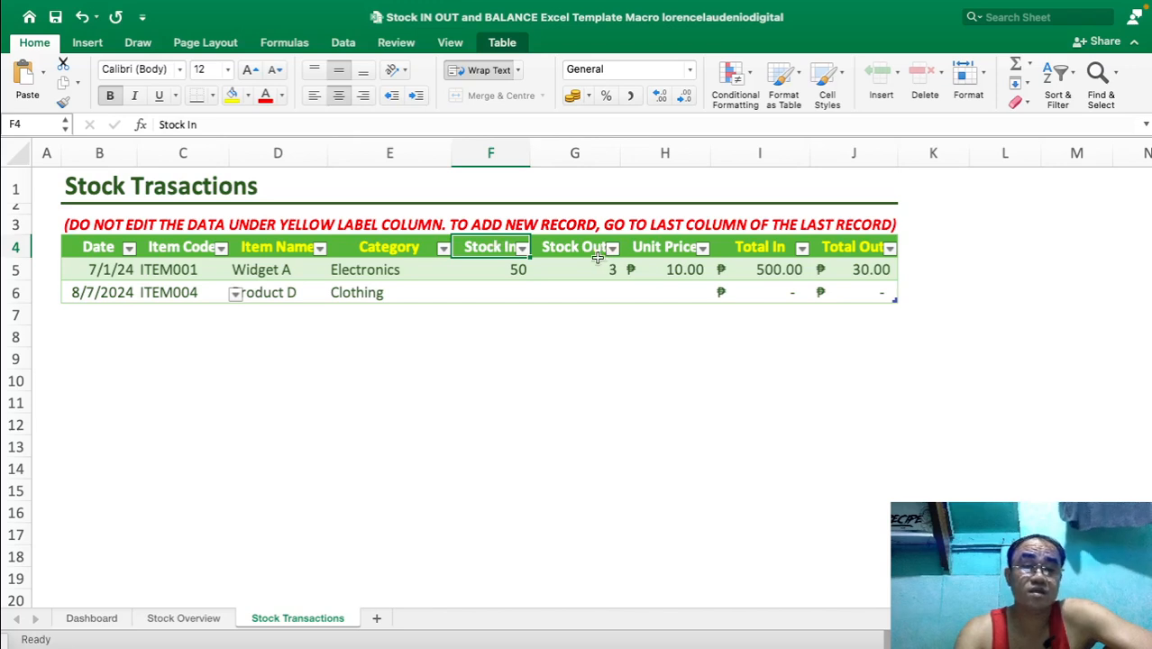
left_click(598, 287)
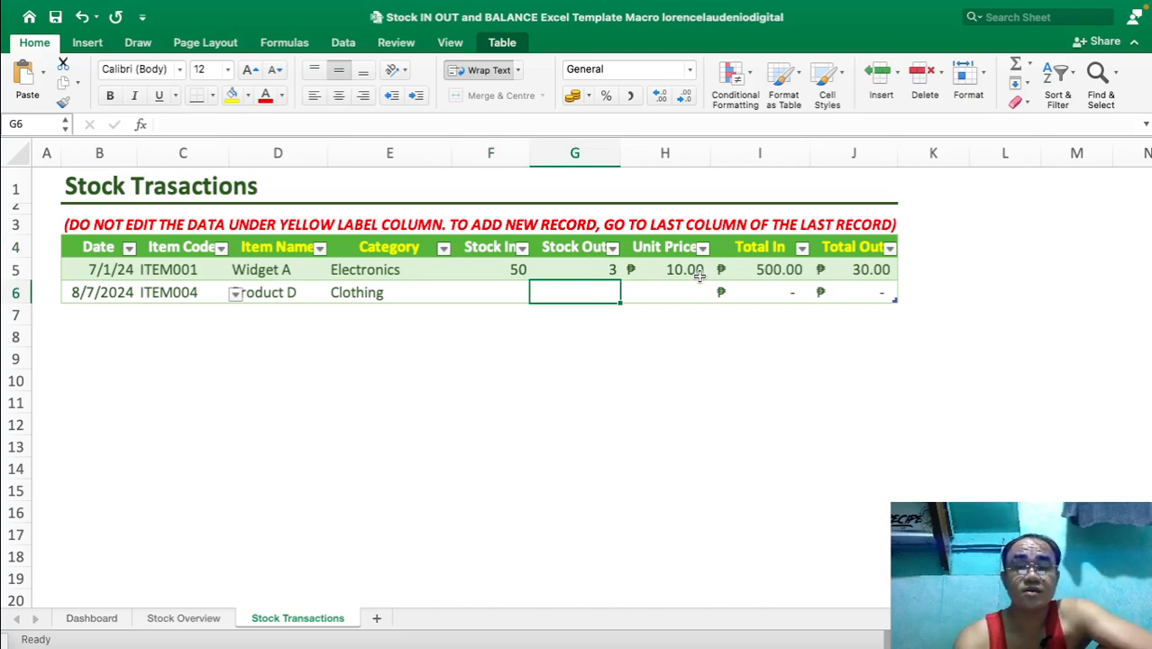
- Enter a Stock Out of 51 and a Unit Price of 10 for the ITEM004 record in row 6
type("51")
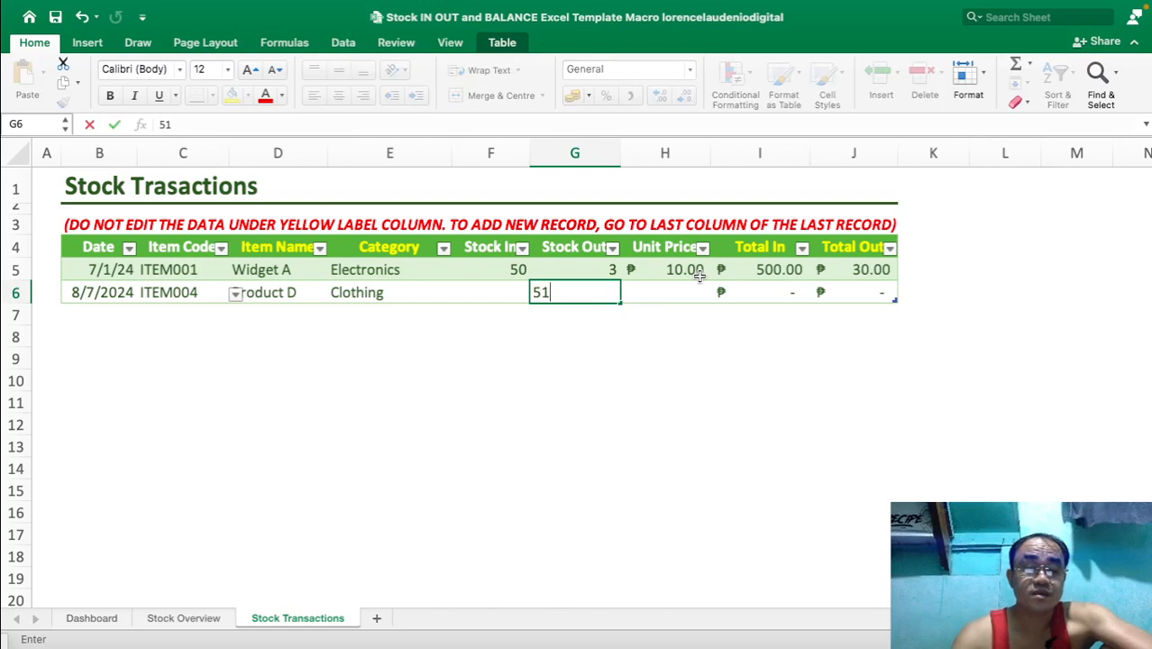
key("Tab")
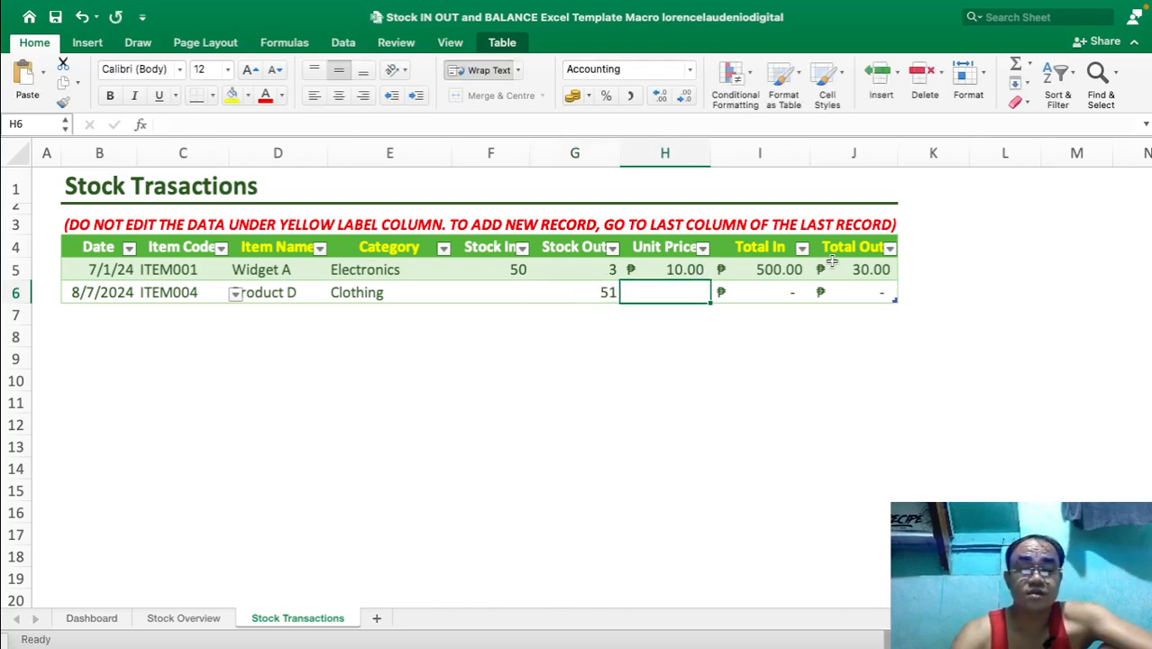
type("10")
key("Tab")
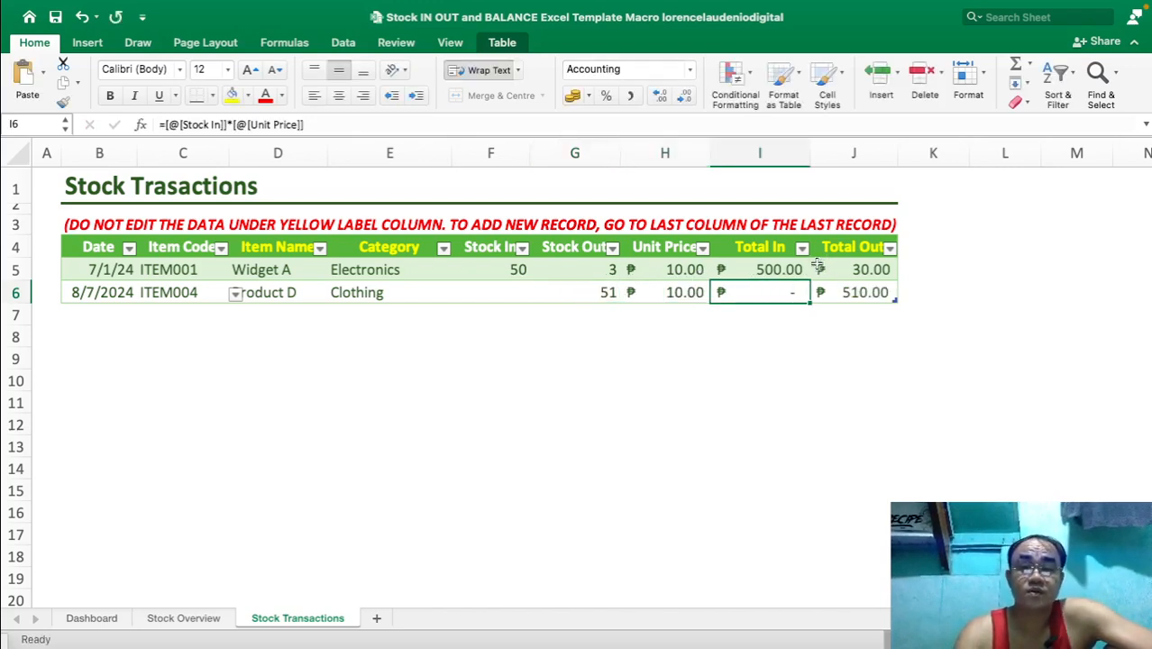
- Examine the Total In and Total Out columns and row 6's Stock Out entry on Stock Transactions
left_click(762, 155)
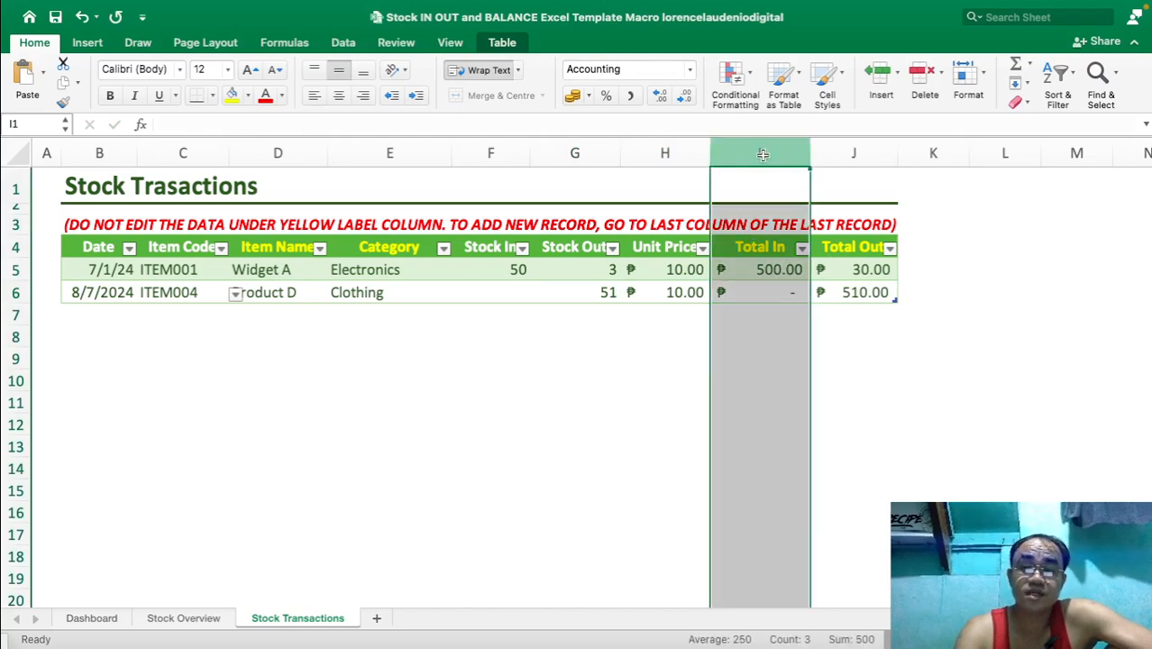
left_click(993, 358)
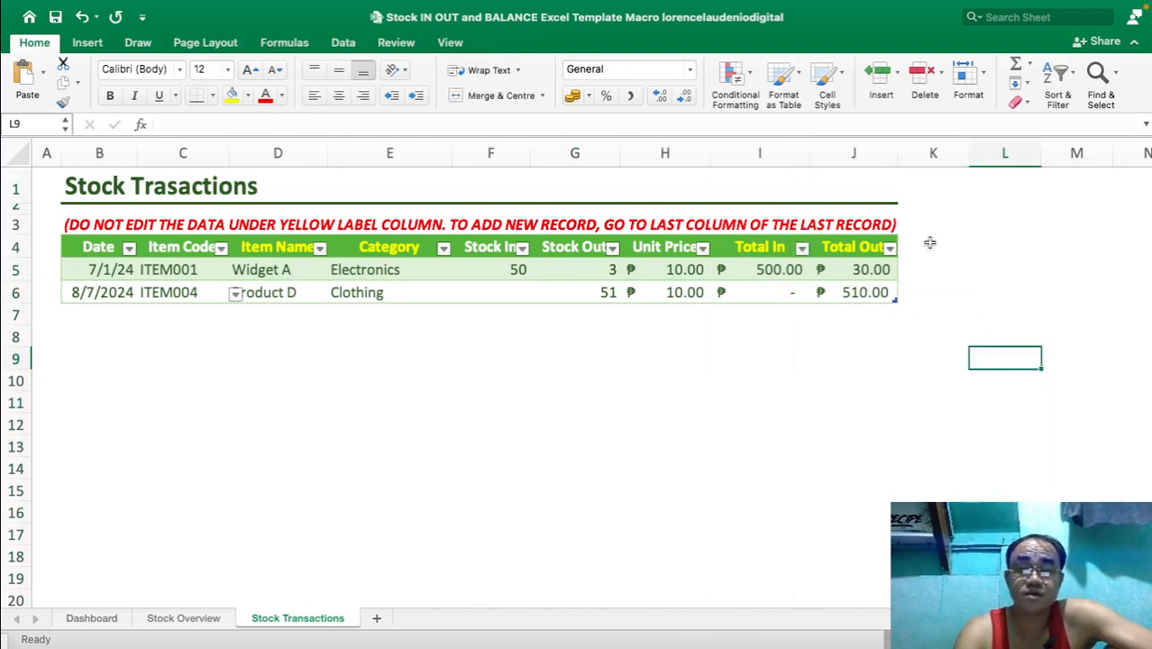
left_click(863, 157)
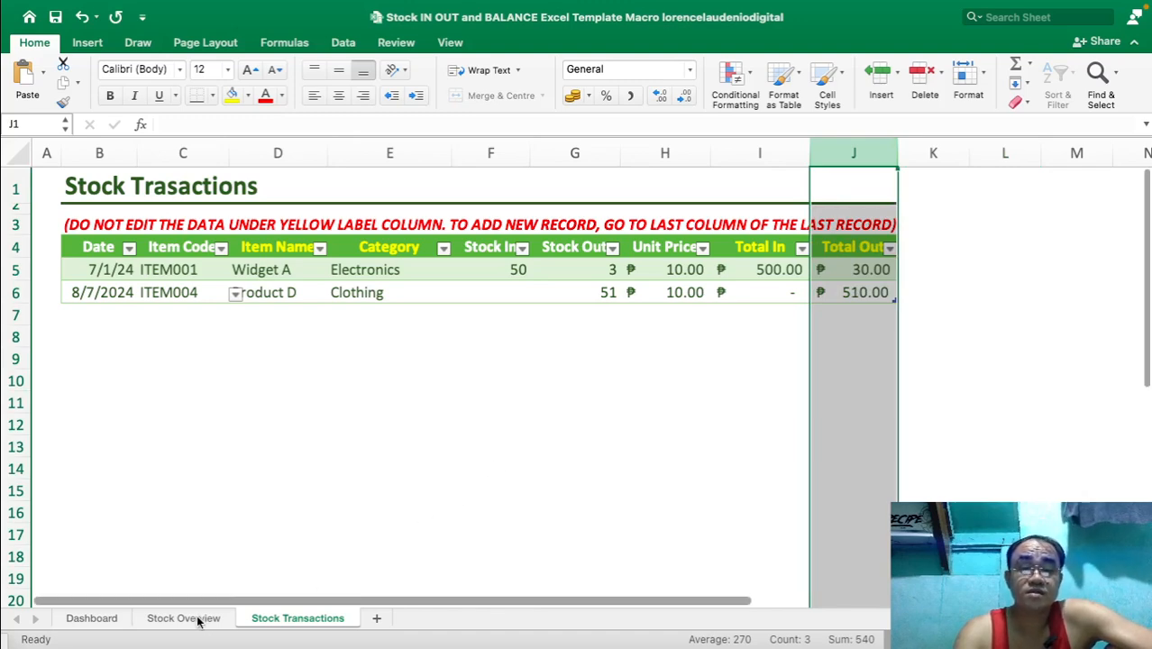
left_click(605, 293)
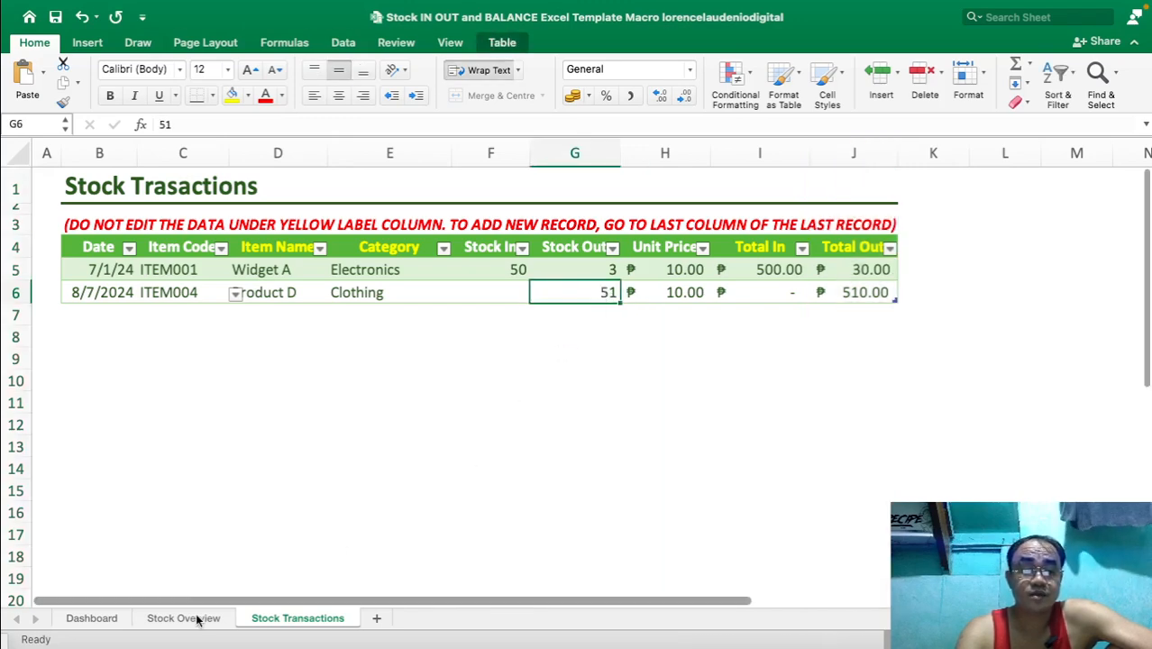
- Examine ITEM004's Current Balance, Total Stock Out, Reorder Level and Status on Stock Overview
left_click(195, 618)
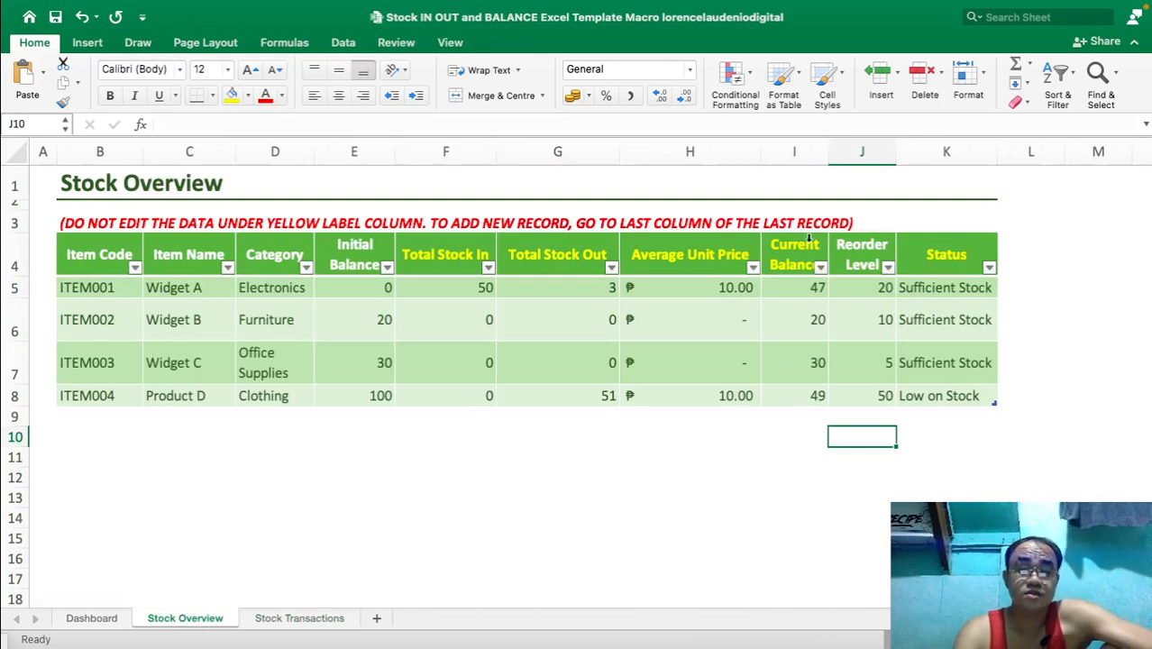
left_click(804, 155)
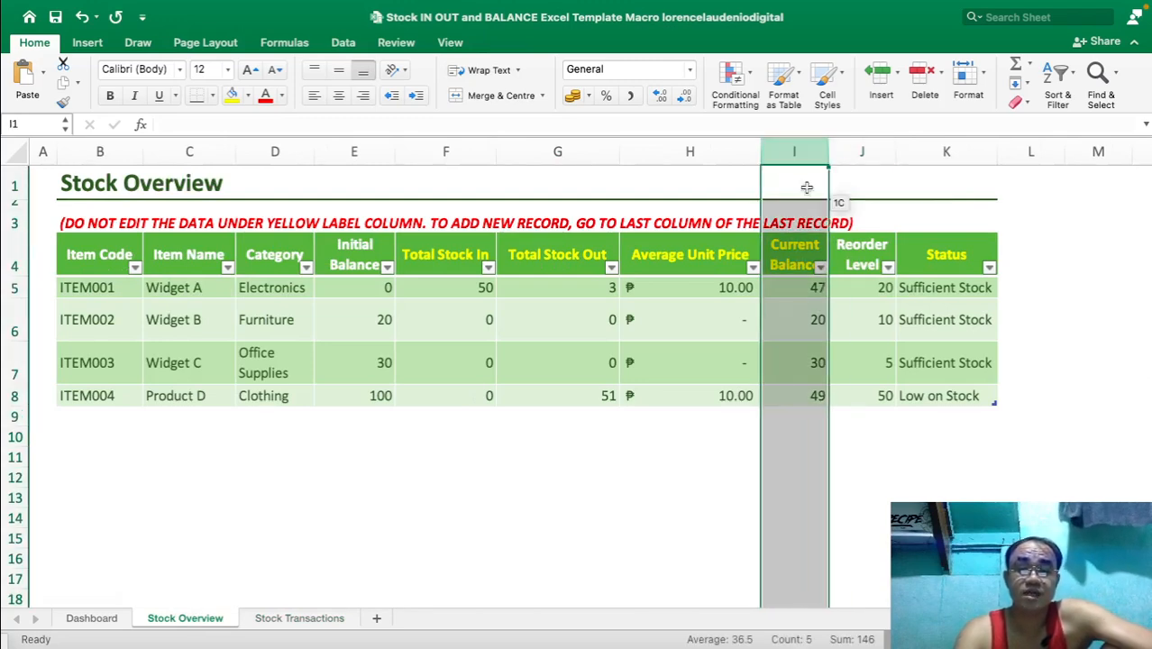
left_click(809, 397)
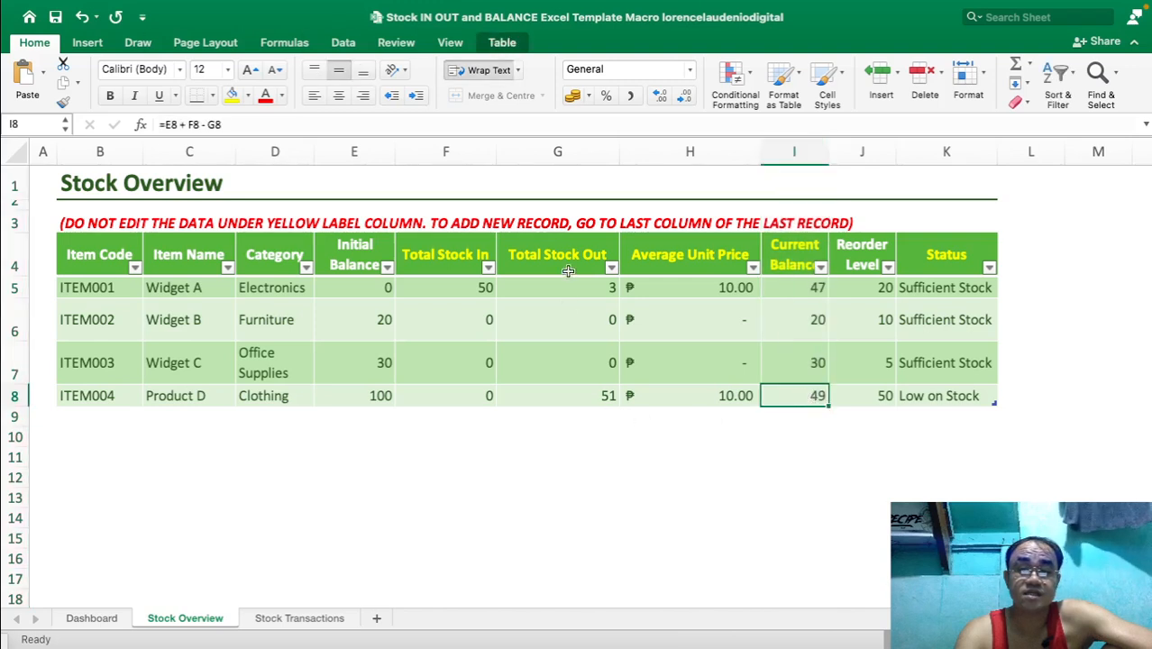
left_click(579, 155)
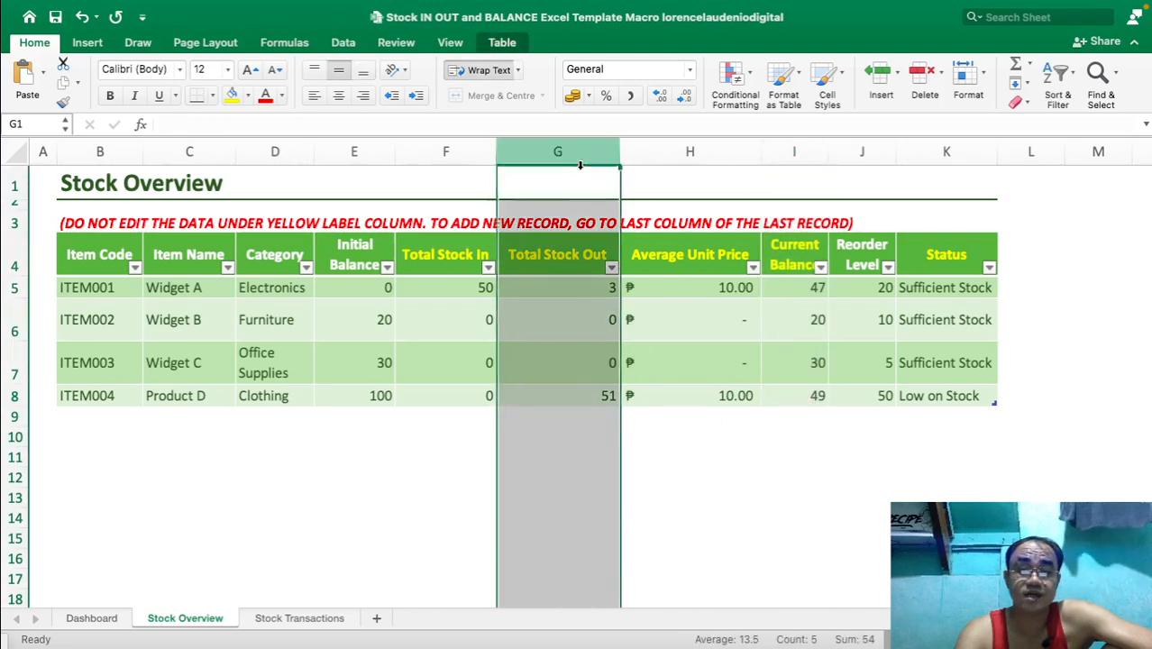
left_click(579, 400)
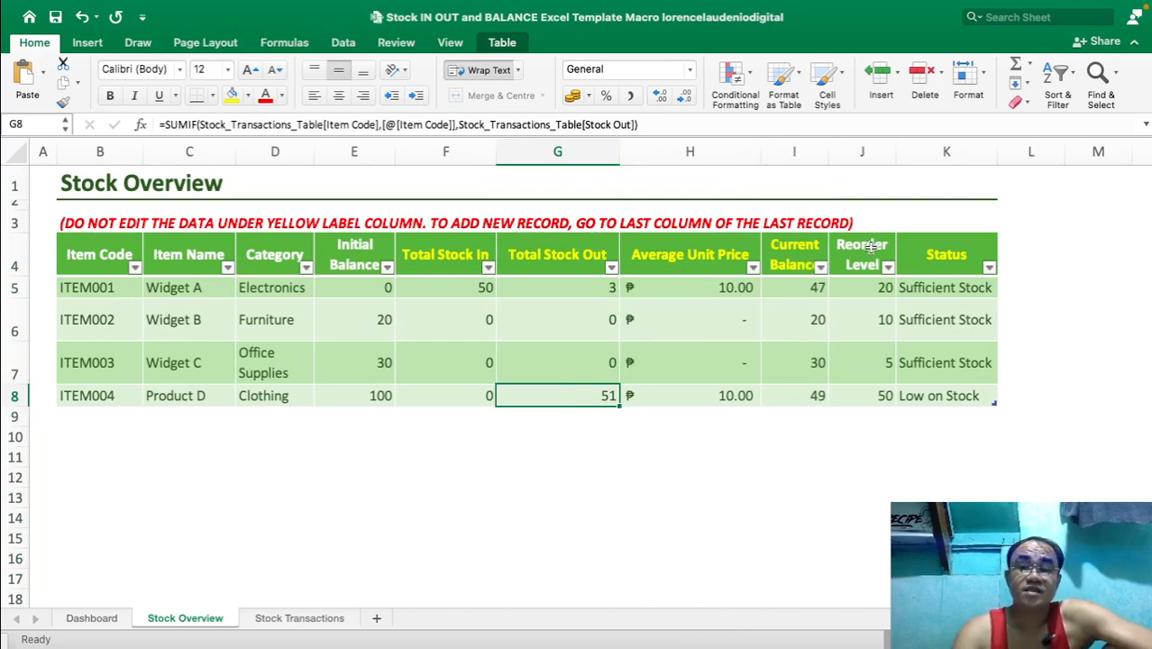
left_click(856, 153)
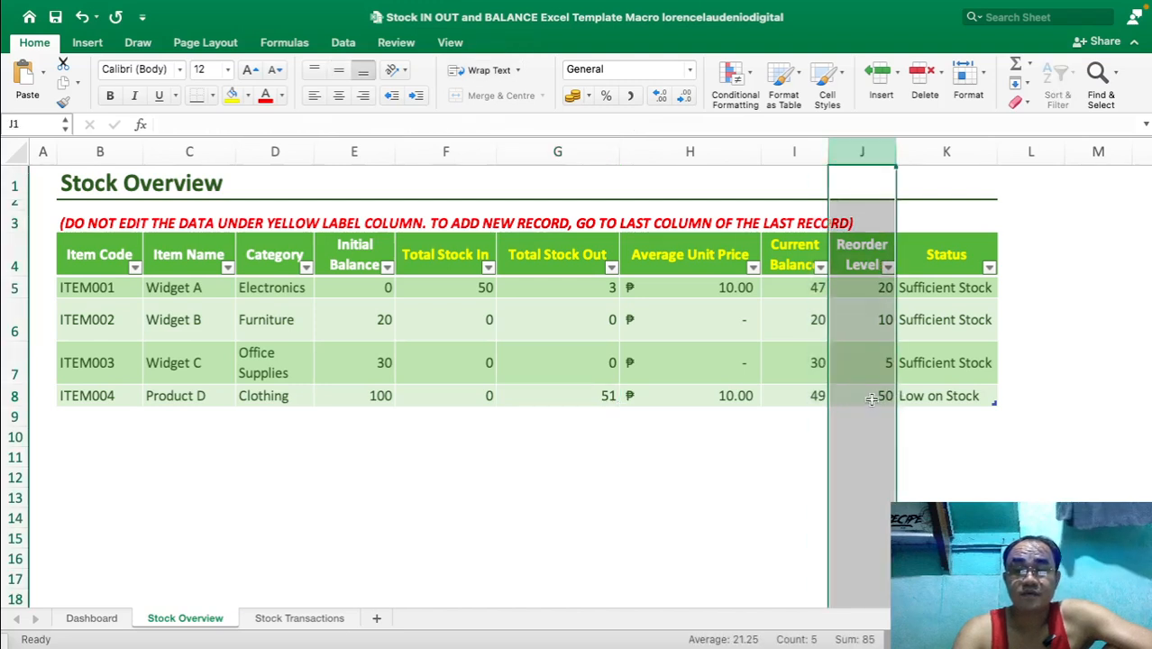
left_click(872, 399)
left_click(943, 400)
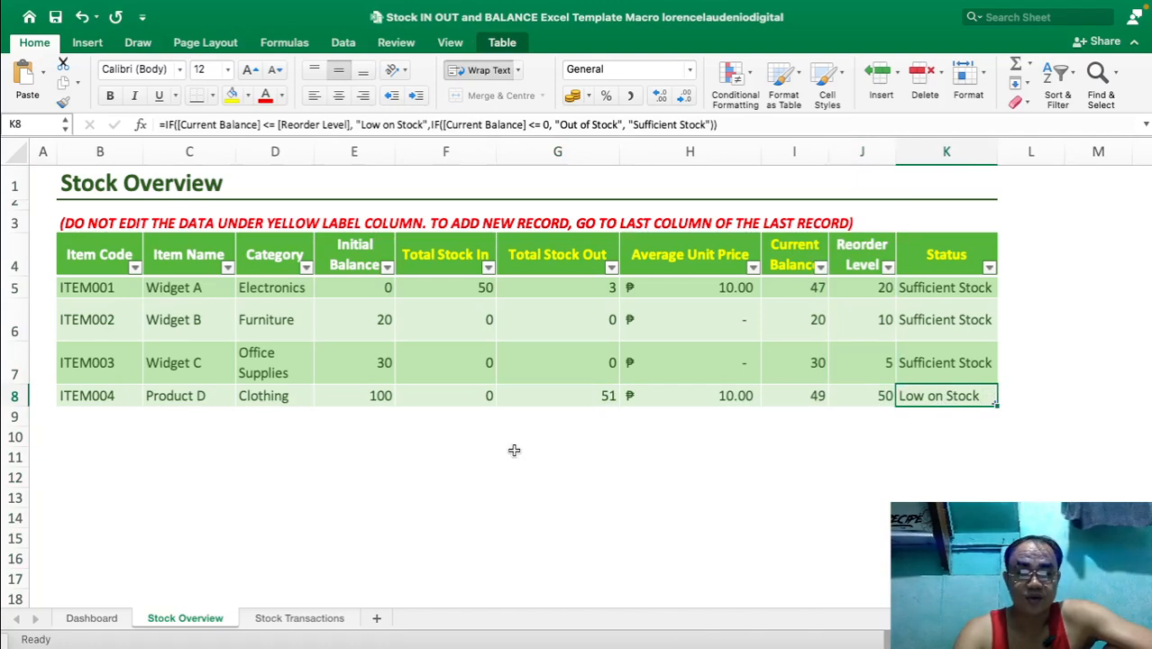
- Refresh all data on the Dashboard and check ITEM004's bar in the Stock In Vs Stock Out chart
left_click(106, 620)
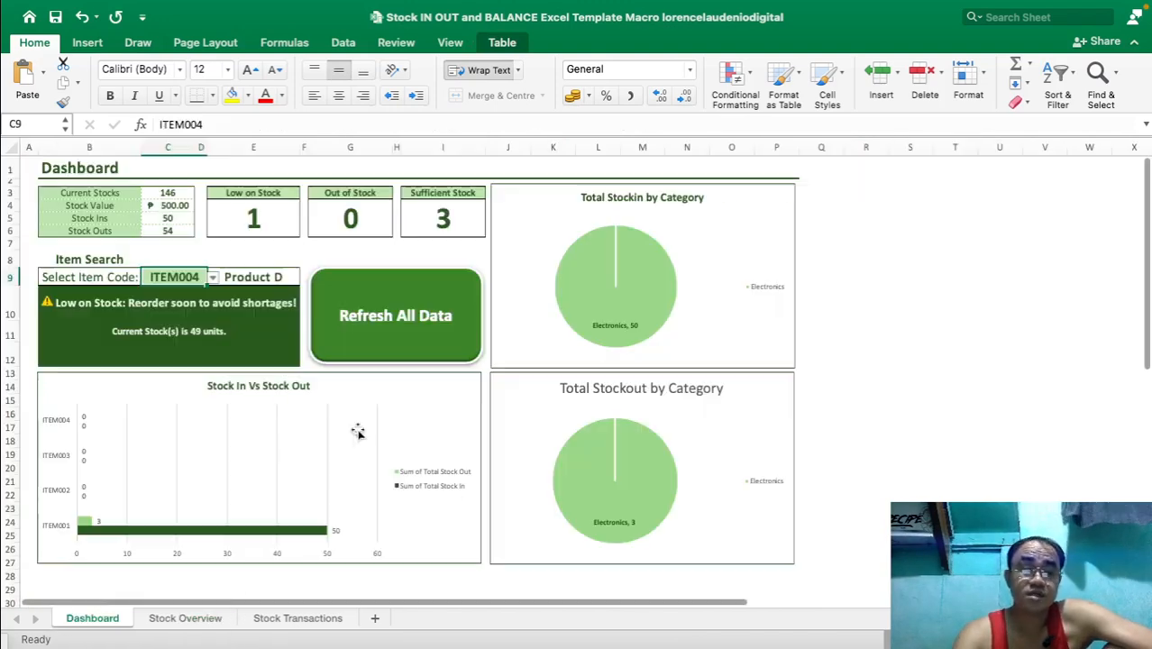
left_click(417, 323)
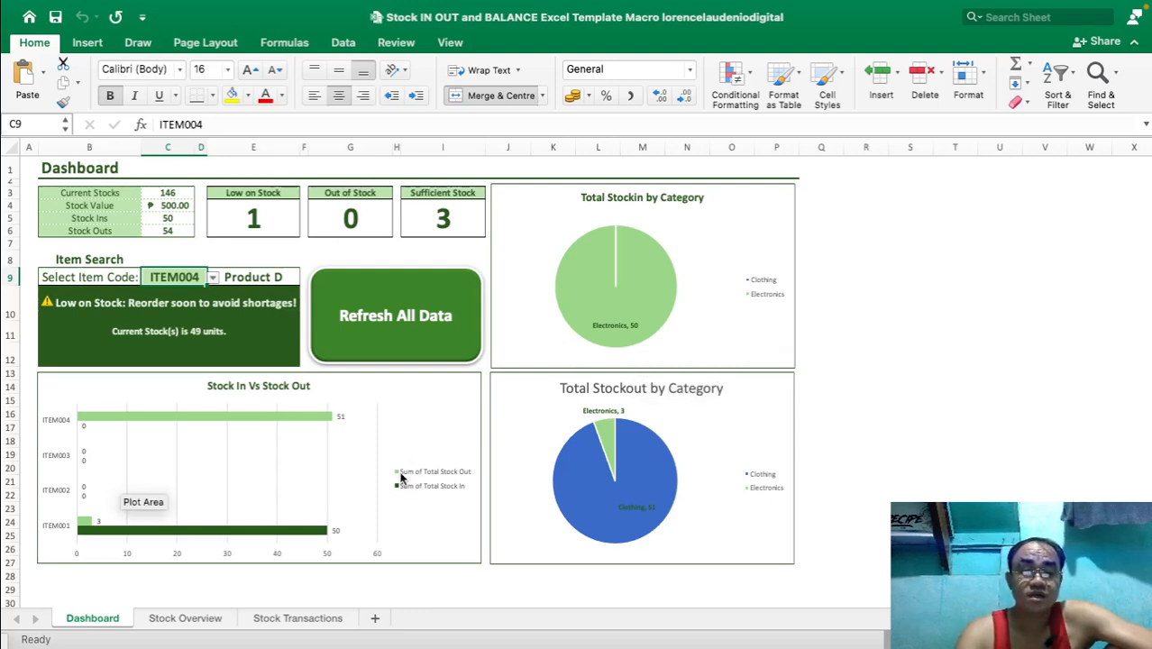
mouse_move(192, 425)
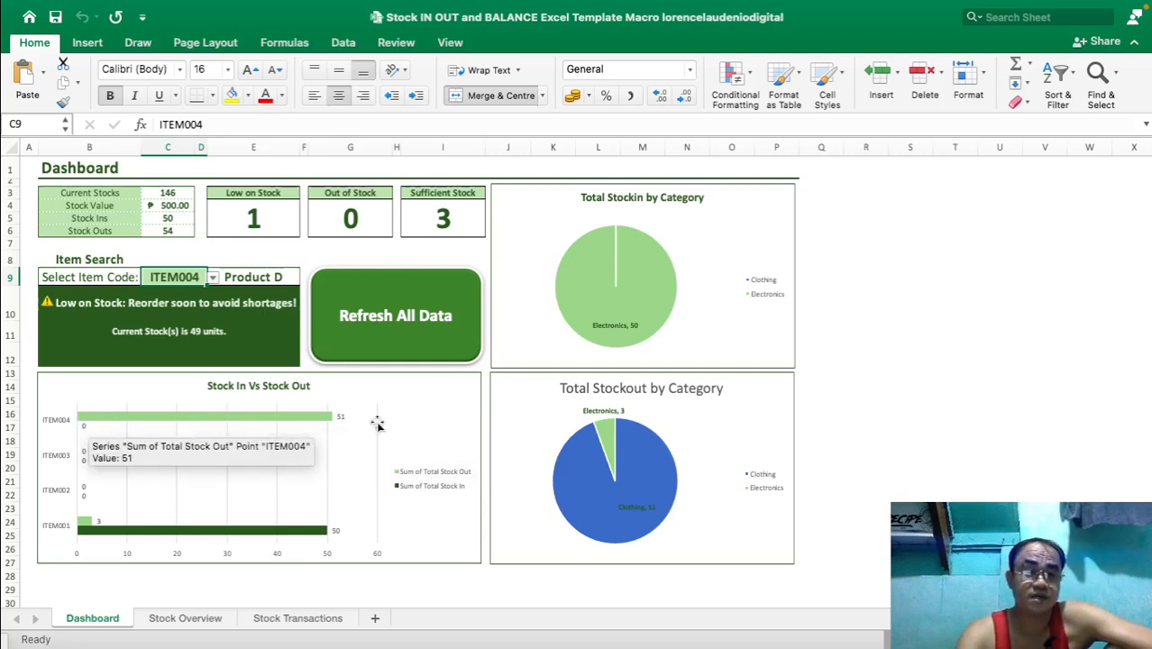
left_click(959, 385)
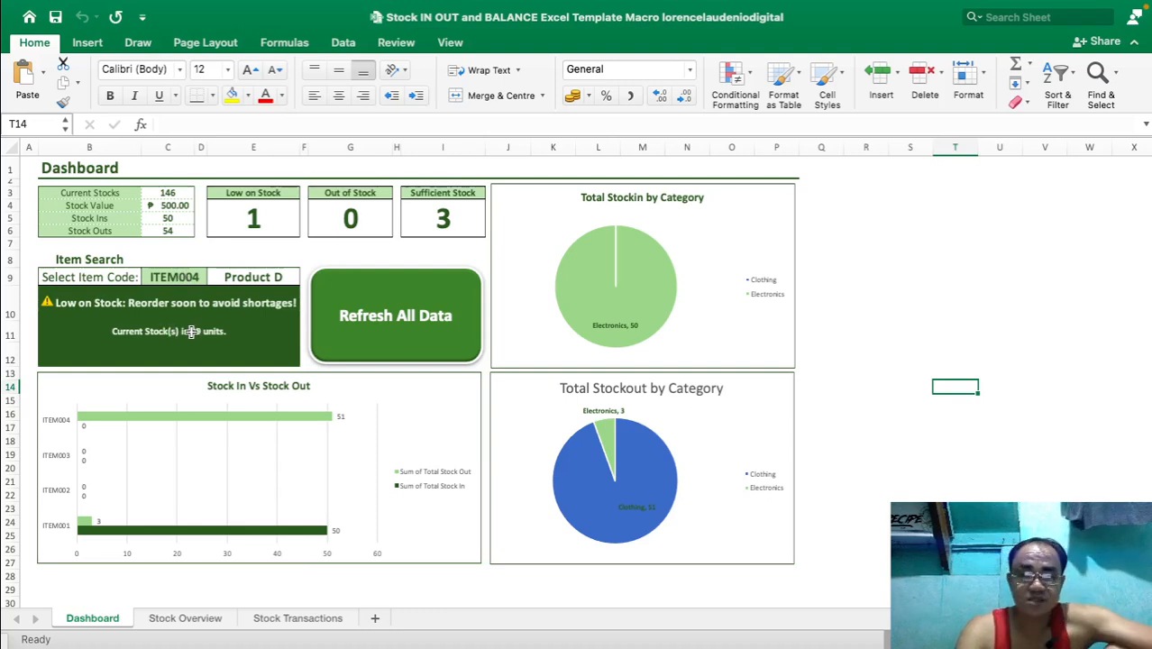
- Look up ITEM001, ITEM002, ITEM003 and ITEM004 in turn in the Dashboard's Item Search to check their stock status
left_click(207, 282)
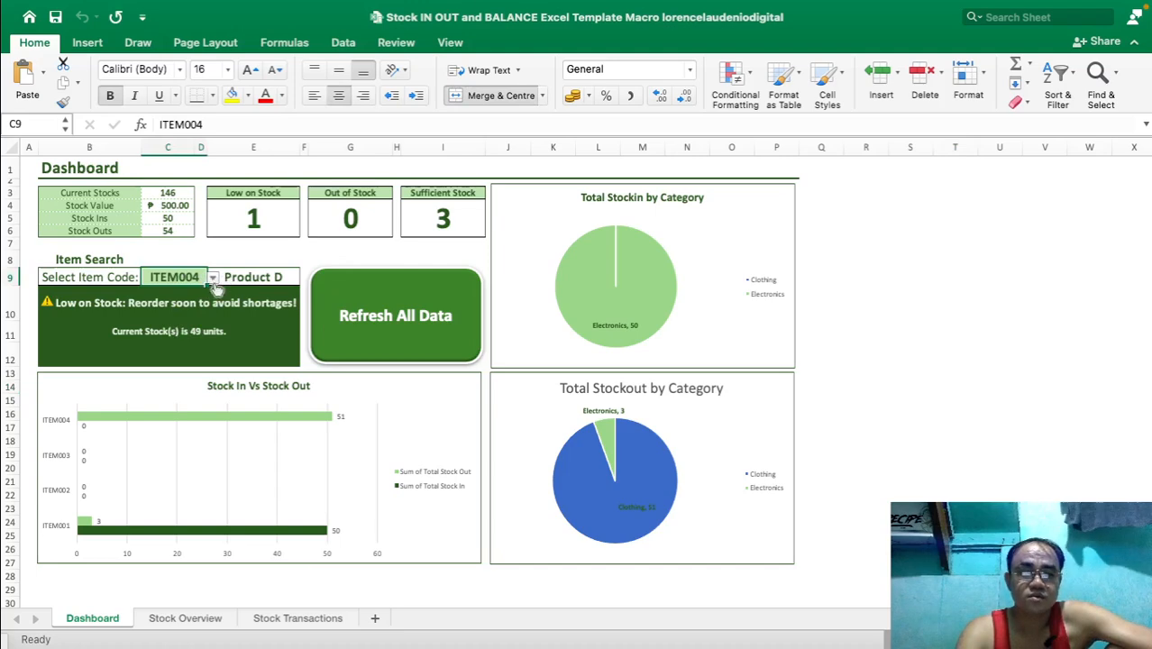
left_click(213, 277)
left_click(171, 294)
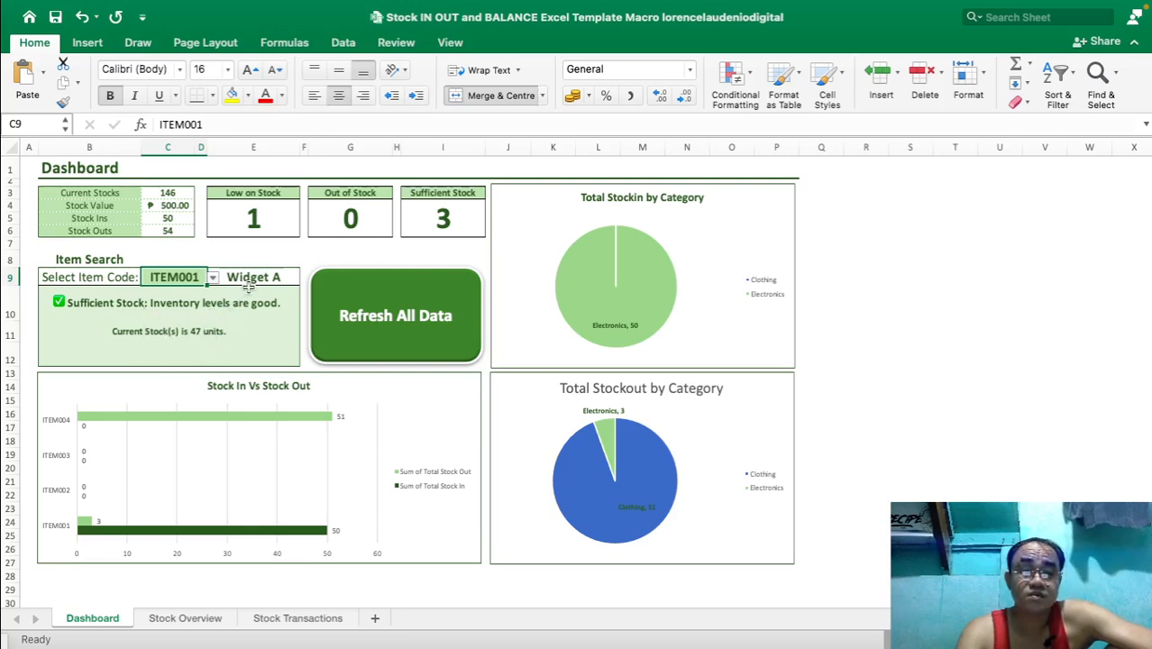
left_click(213, 278)
left_click(180, 314)
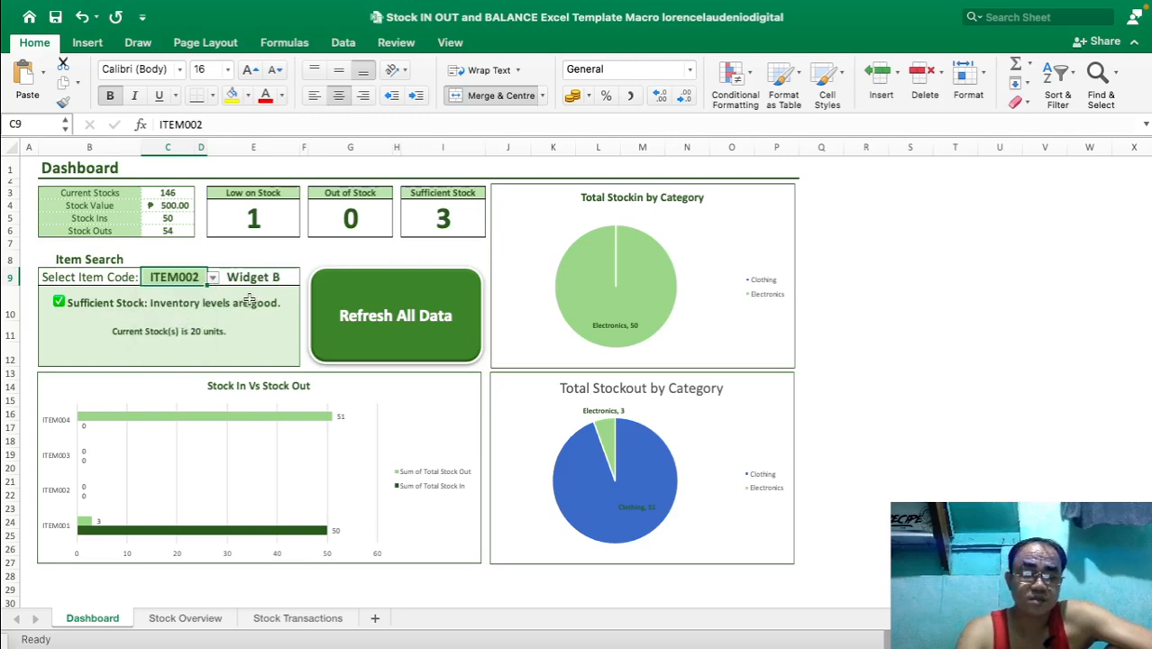
left_click(213, 278)
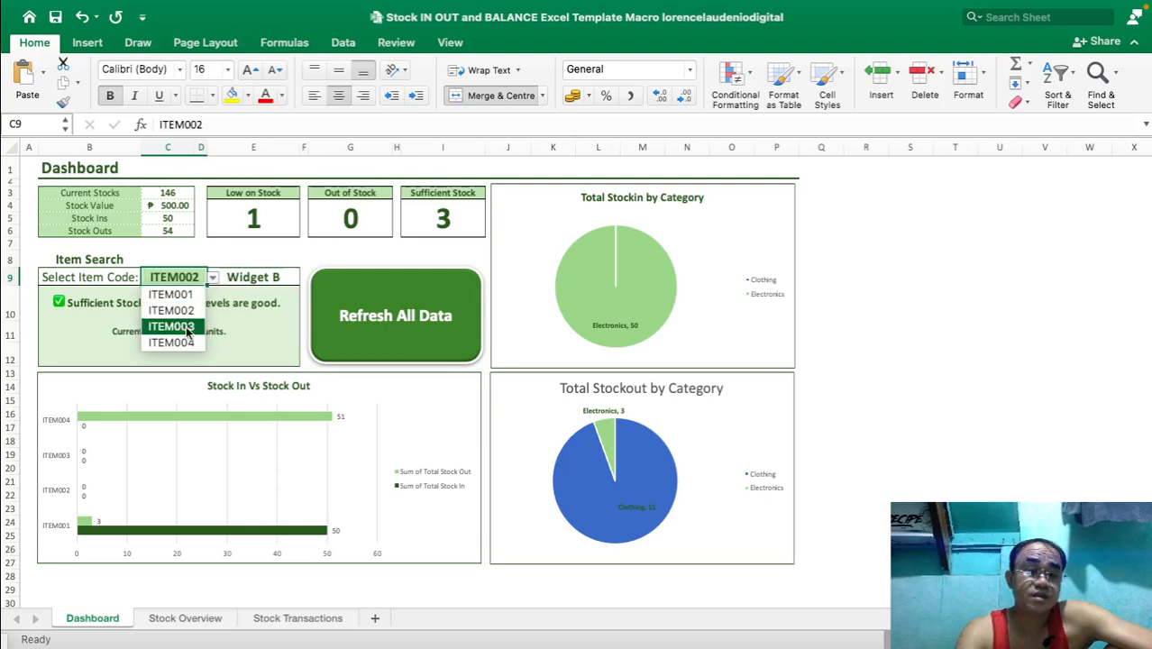
left_click(181, 327)
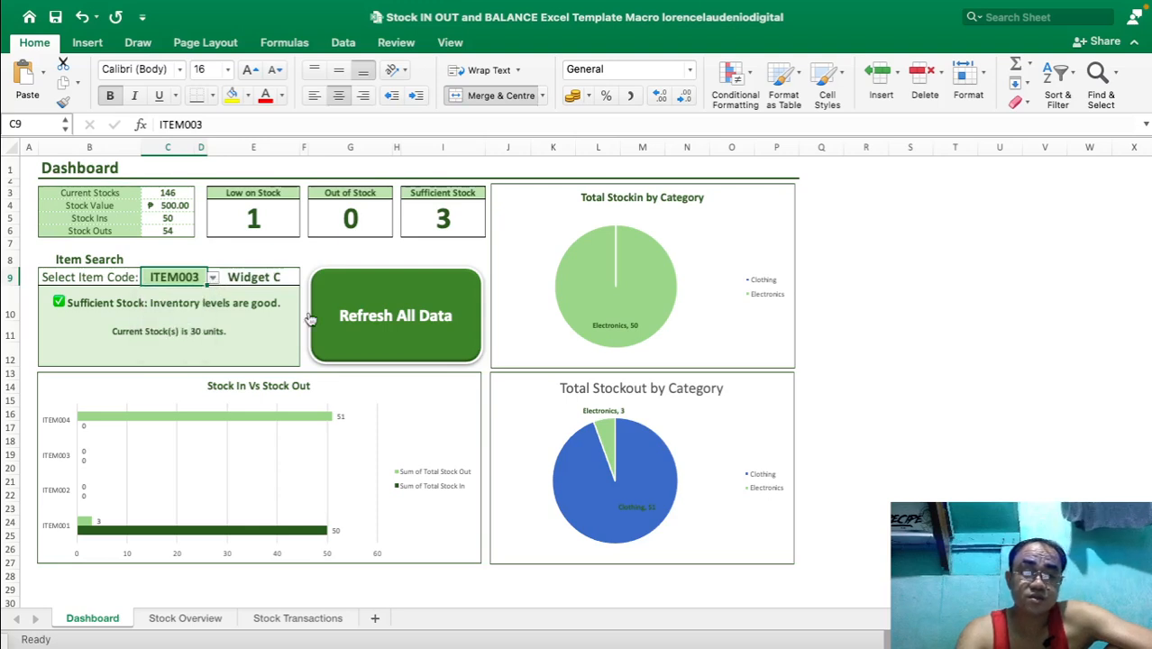
left_click(212, 277)
left_click(198, 342)
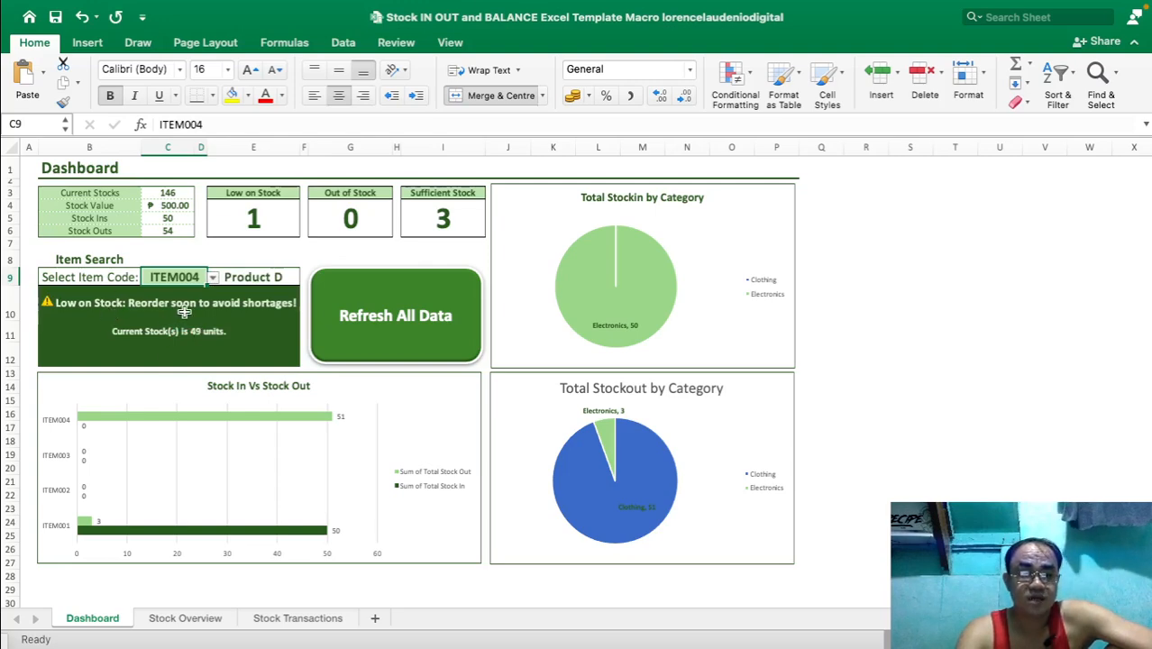
left_click(213, 278)
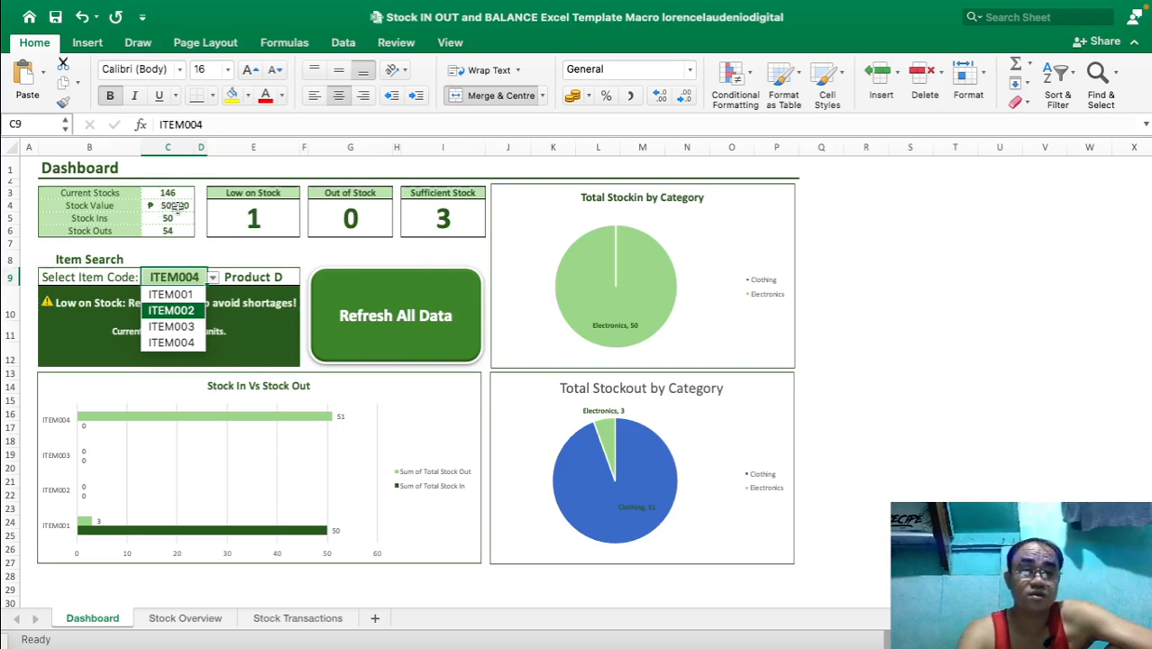
key("Escape")
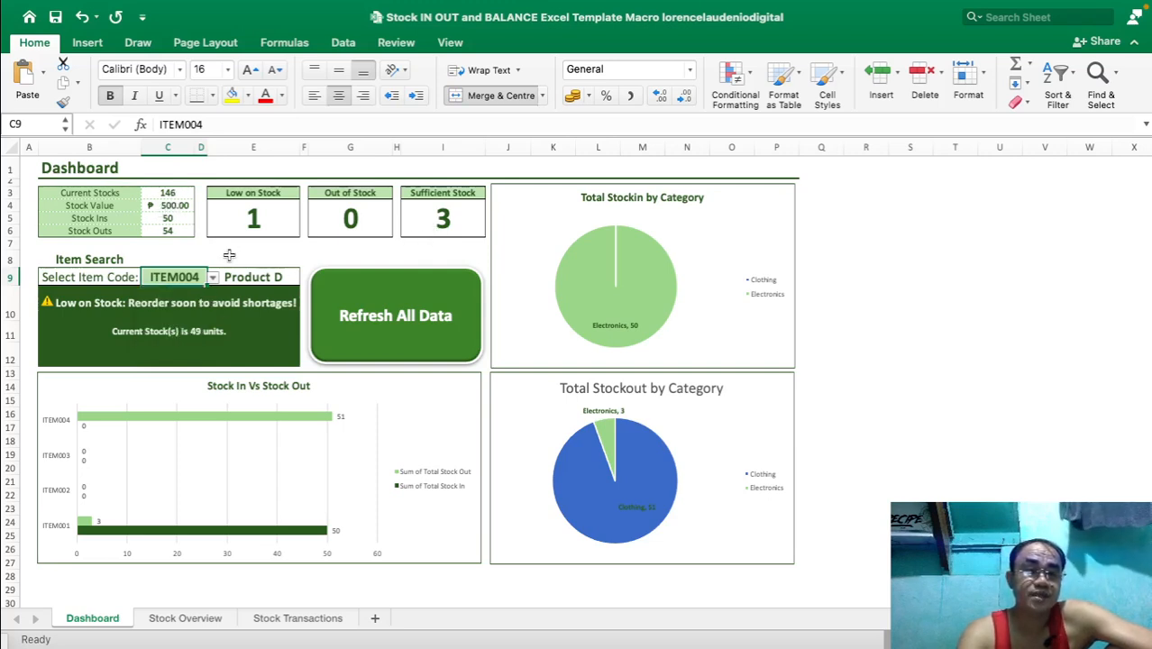
- Compare the Dashboard's Current Stocks formula with the Current Balance cells I5:I8 on Stock Overview
left_click(171, 194)
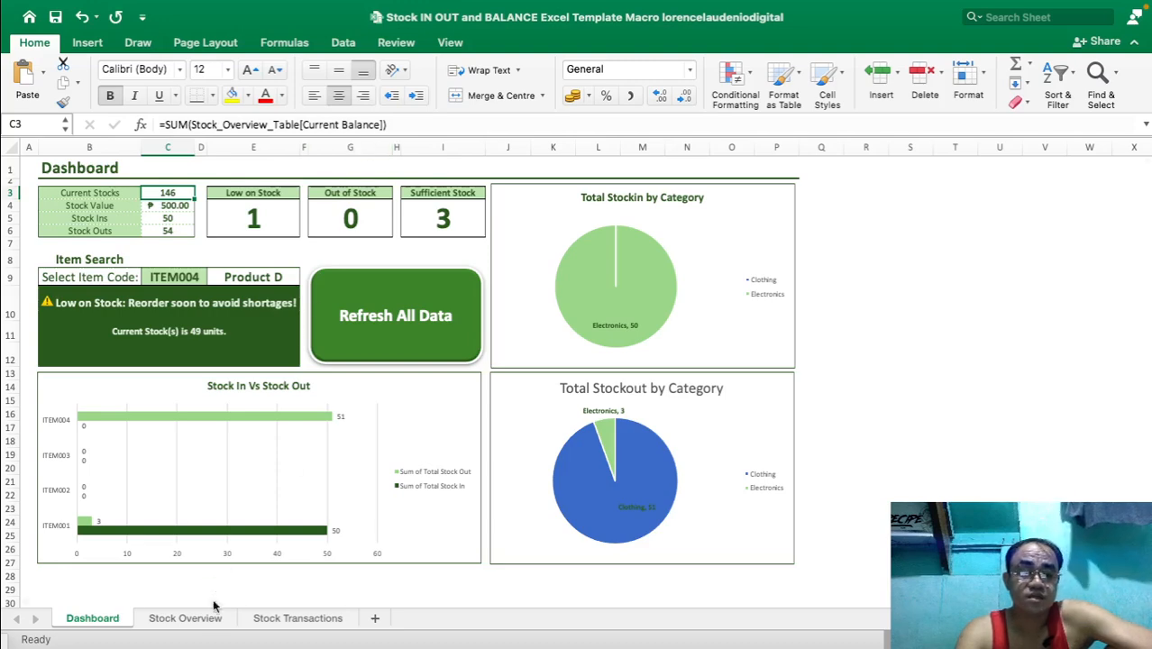
left_click(191, 618)
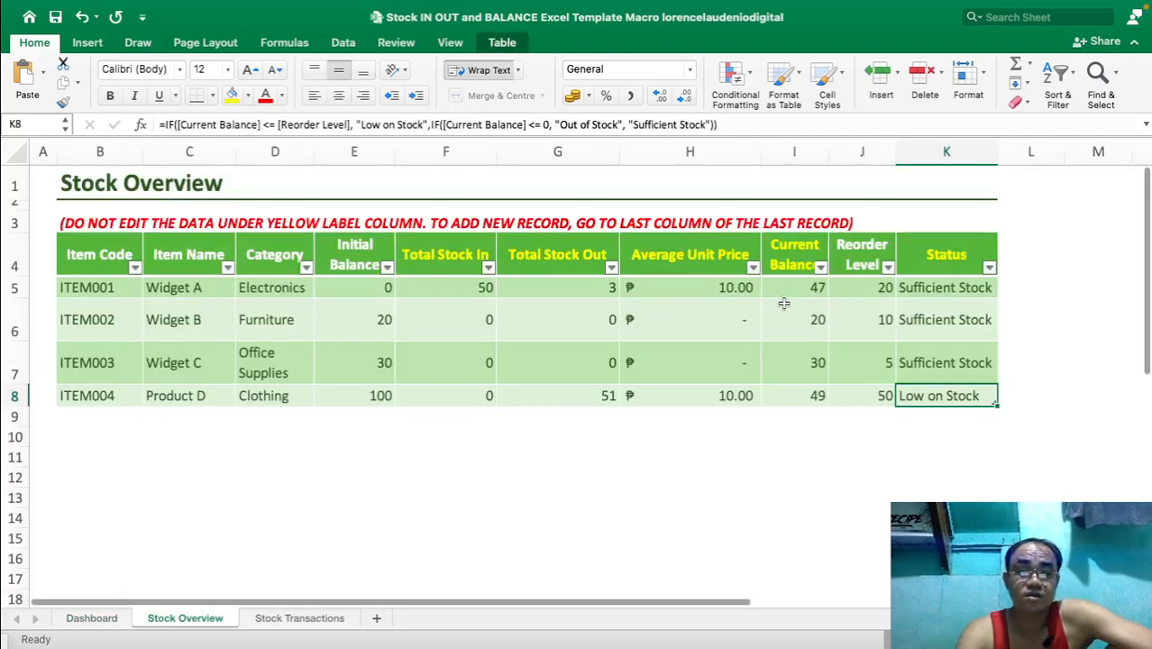
left_click_drag(794, 289, 799, 389)
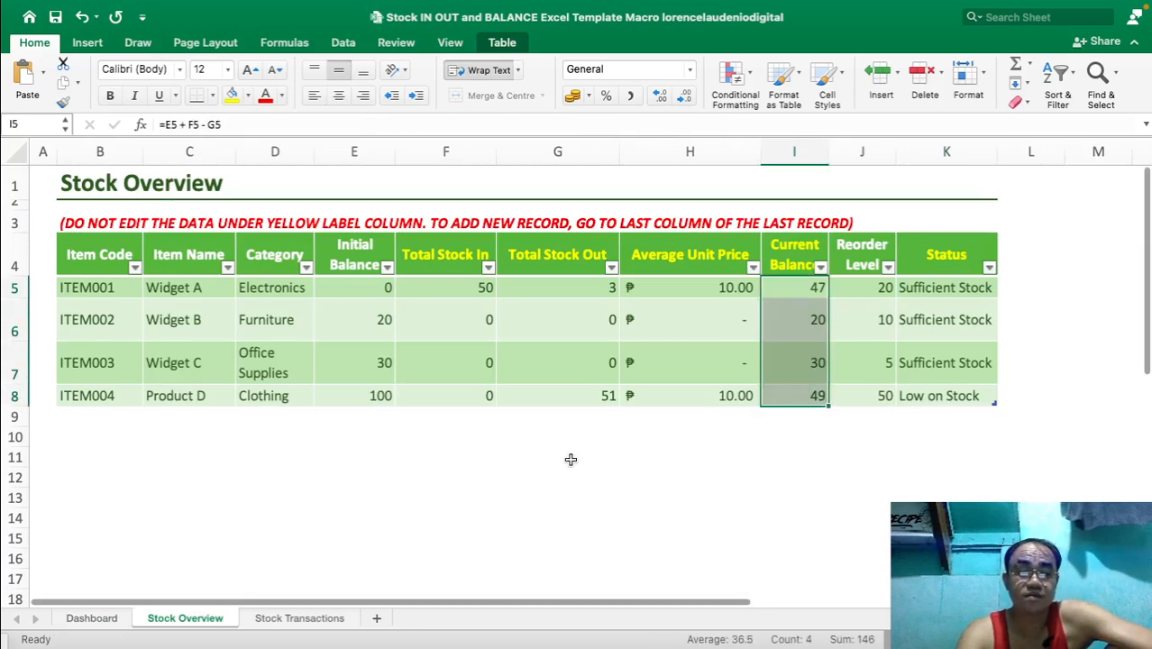
left_click(112, 621)
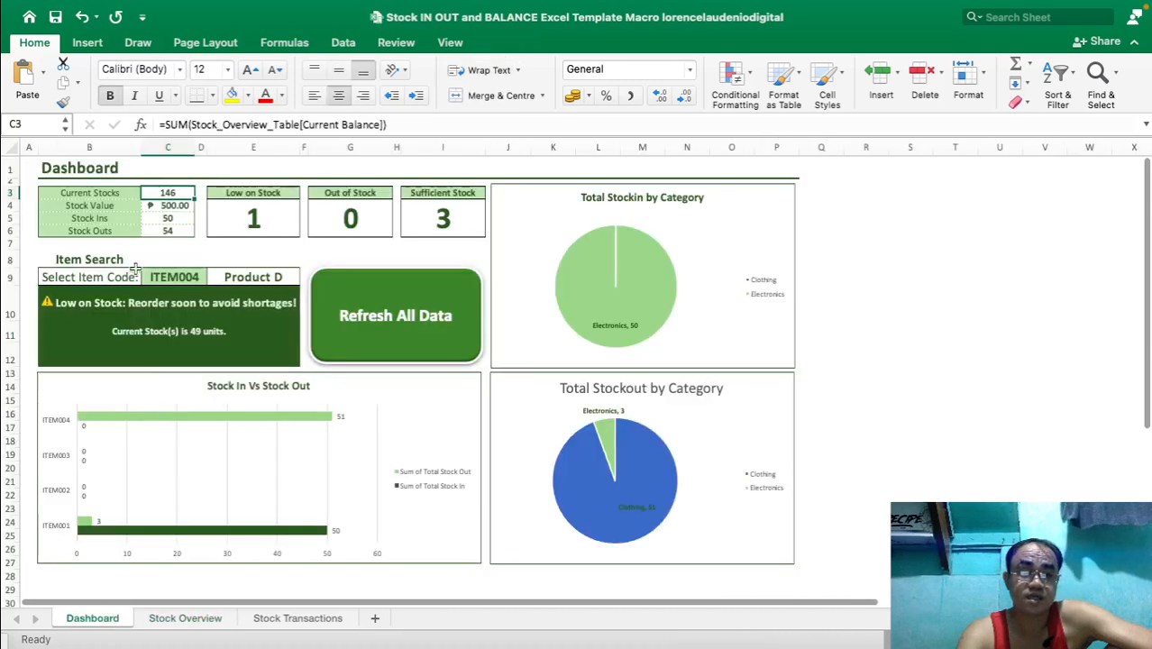
- Compare the Dashboard's Stock Value formula with the Total In cells on Stock Transactions, and return to the Dashboard's Stock In Vs Stock Out chart
left_click(181, 205)
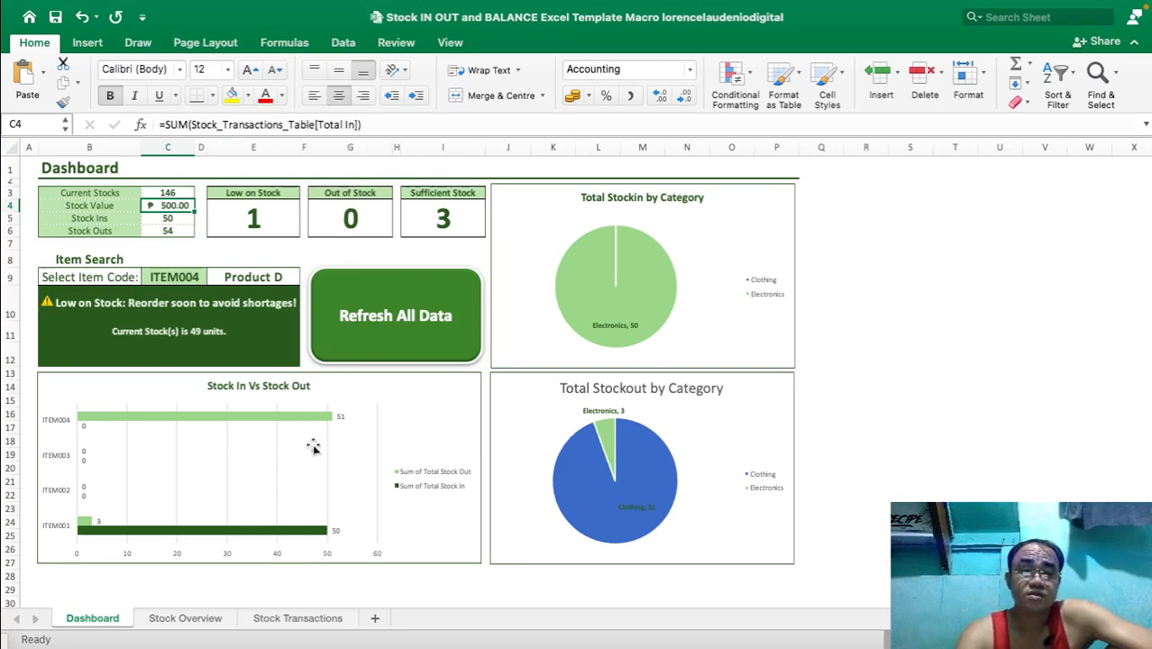
left_click(297, 618)
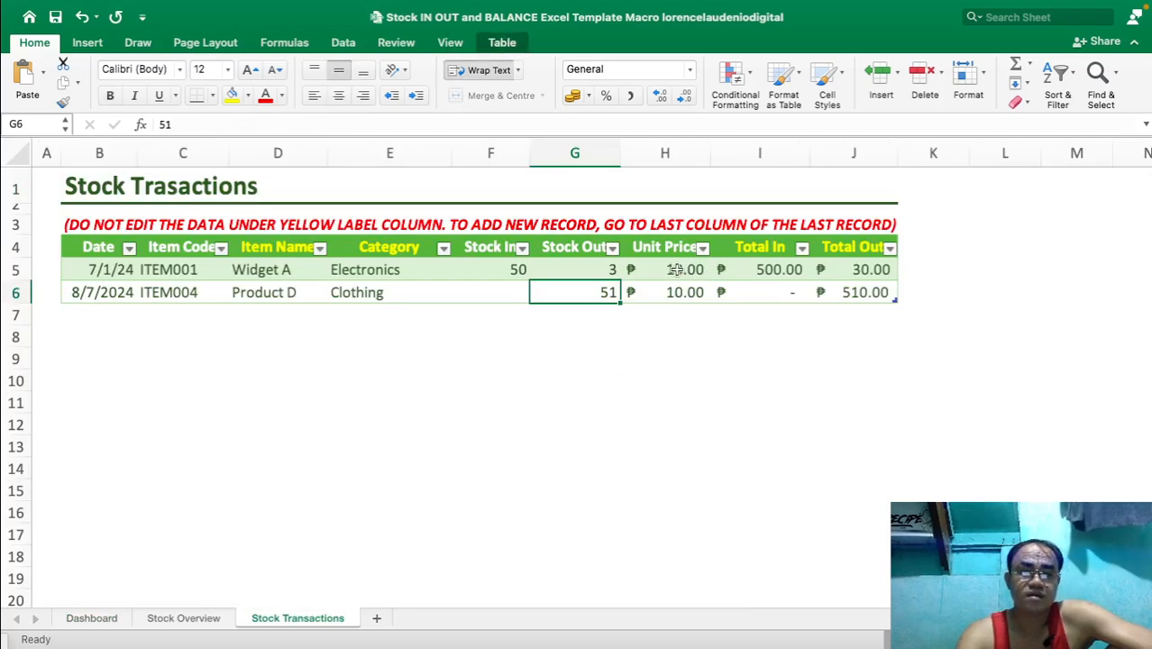
left_click_drag(770, 270, 771, 292)
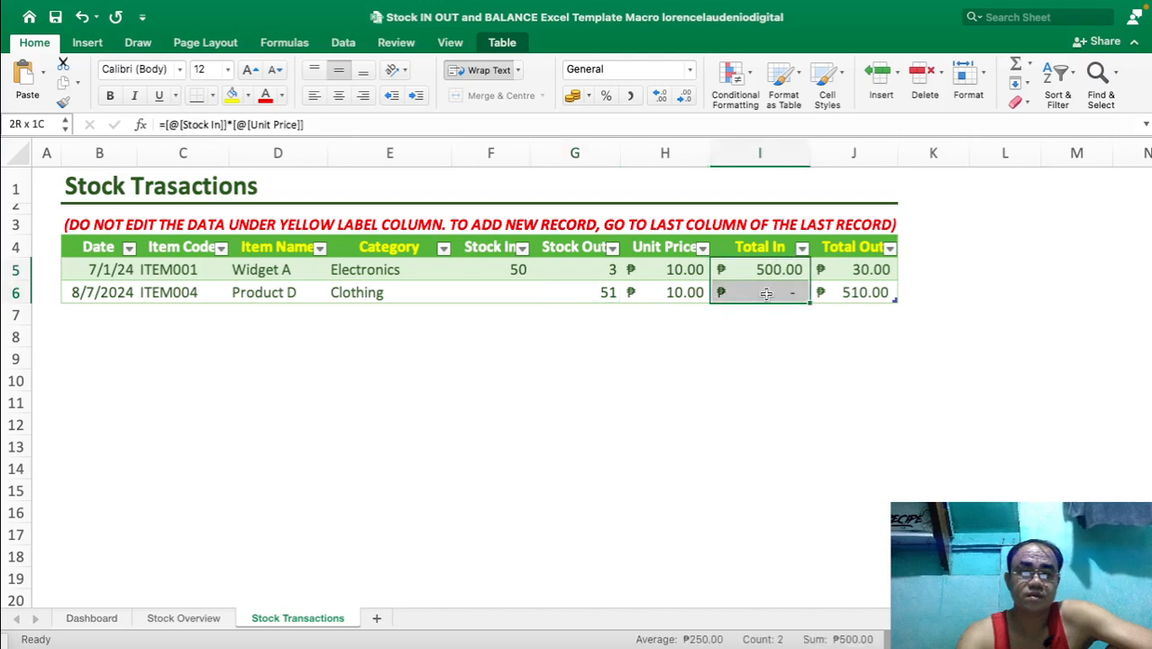
left_click(95, 618)
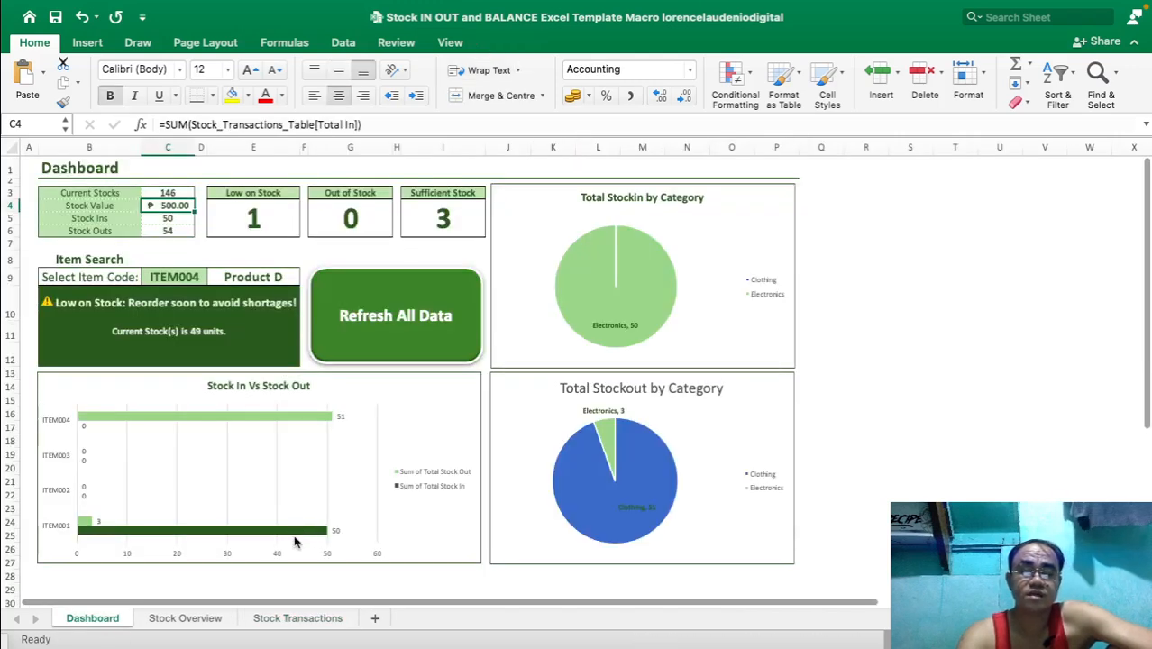
mouse_move(300, 537)
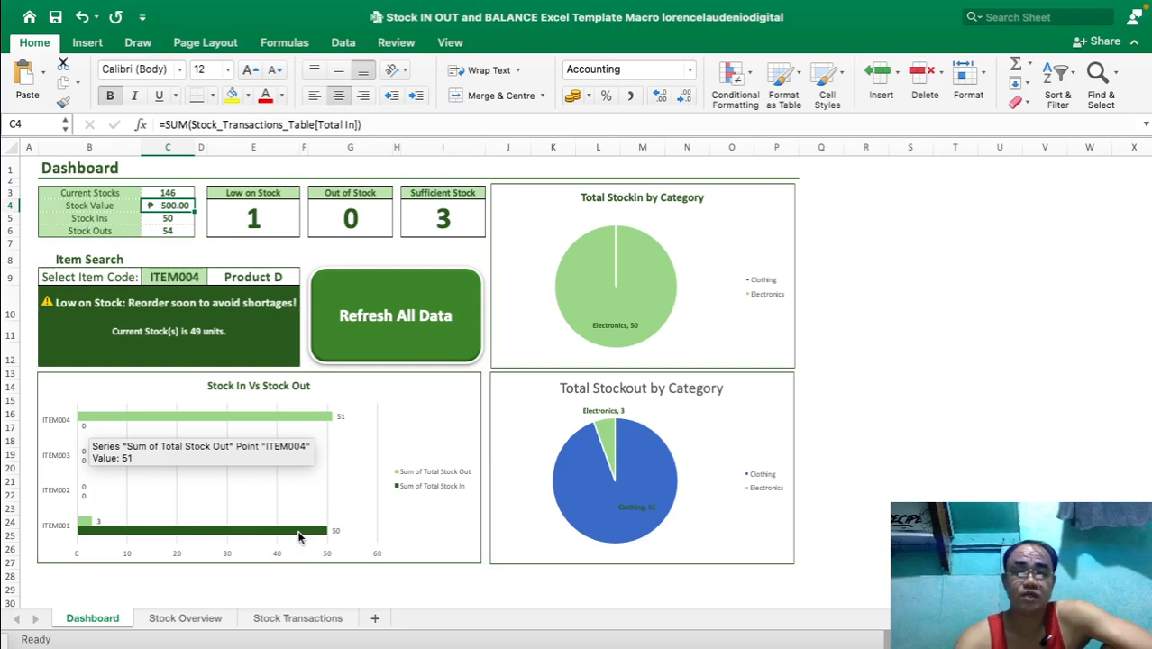
- Compare the Dashboard's Stock Ins and Stock Outs formulas with cells F5:F6 and G5:G6 on Stock Transactions, and return to the Dashboard
left_click(185, 220)
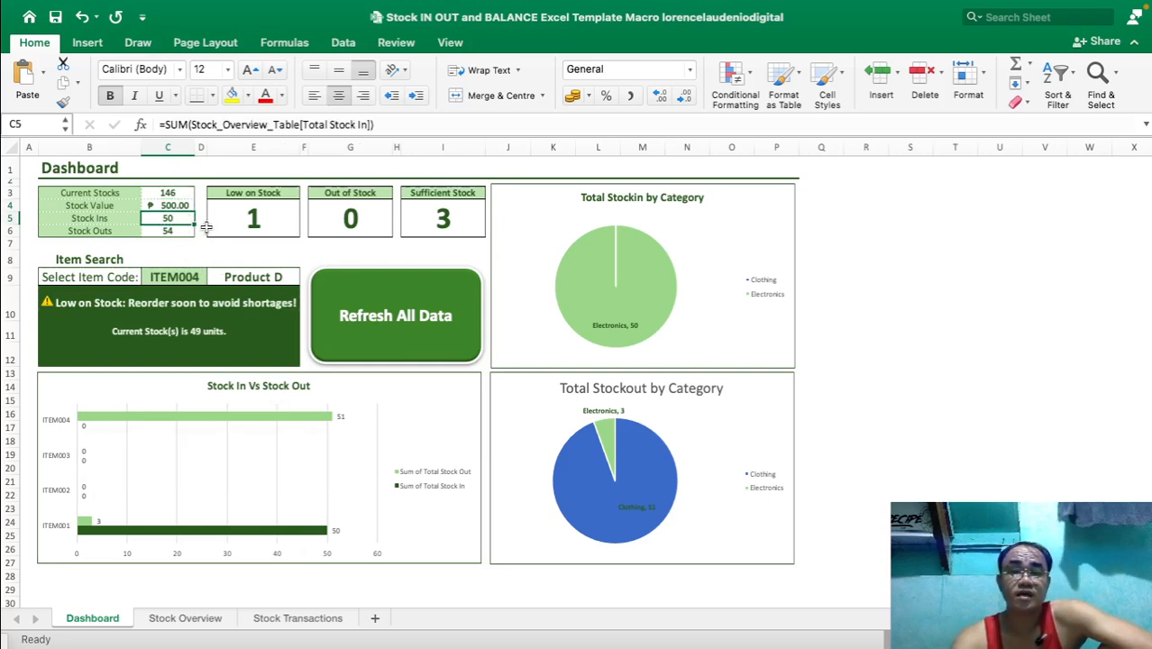
left_click(185, 230)
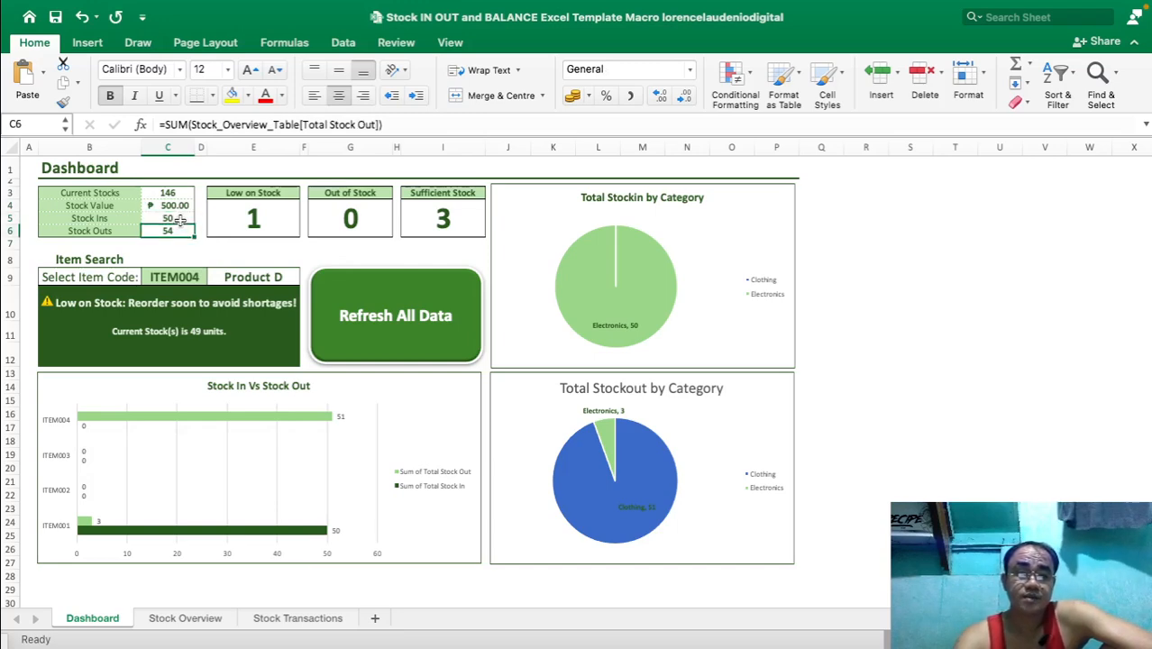
left_click(182, 221)
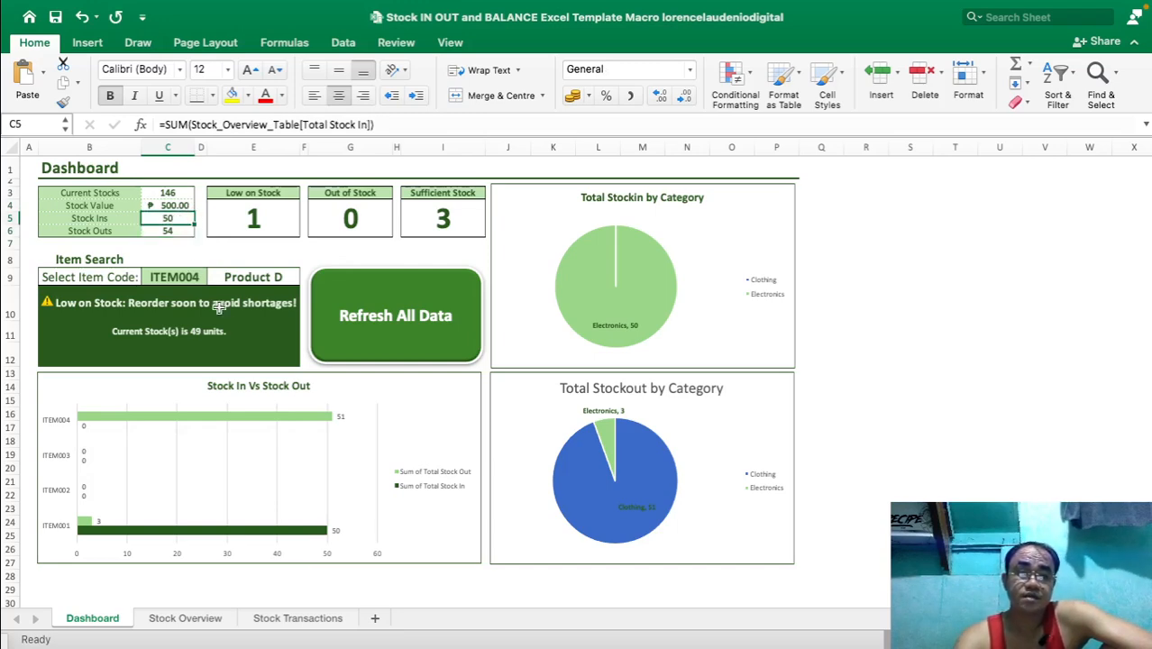
left_click(269, 620)
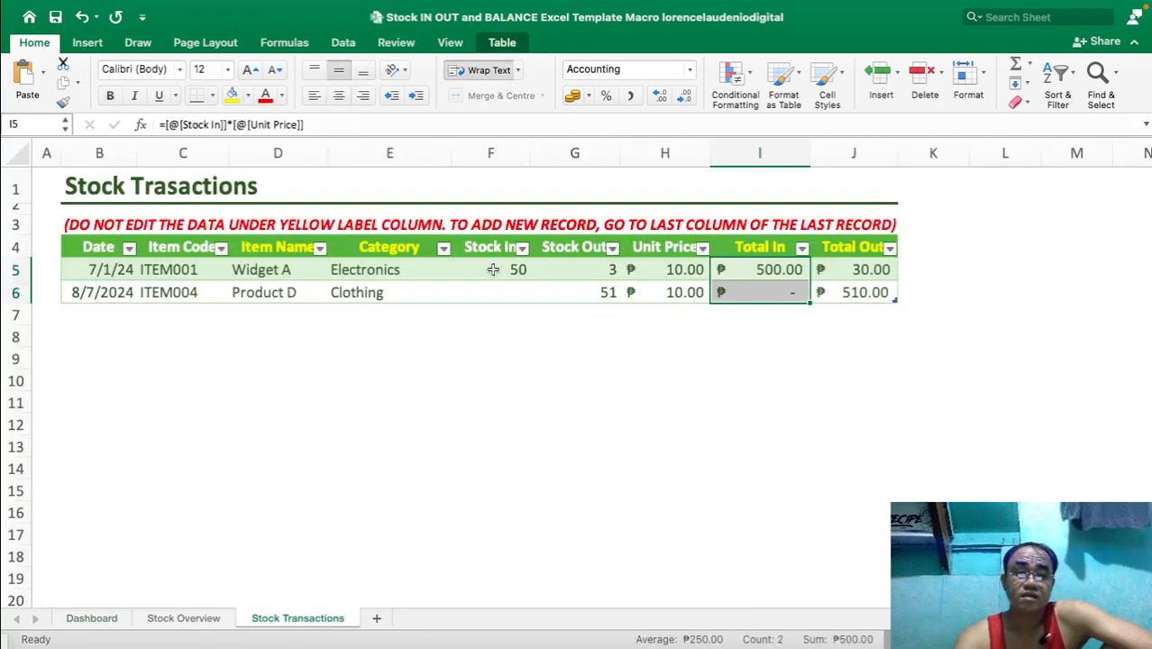
left_click_drag(489, 268, 489, 289)
left_click_drag(599, 268, 600, 293)
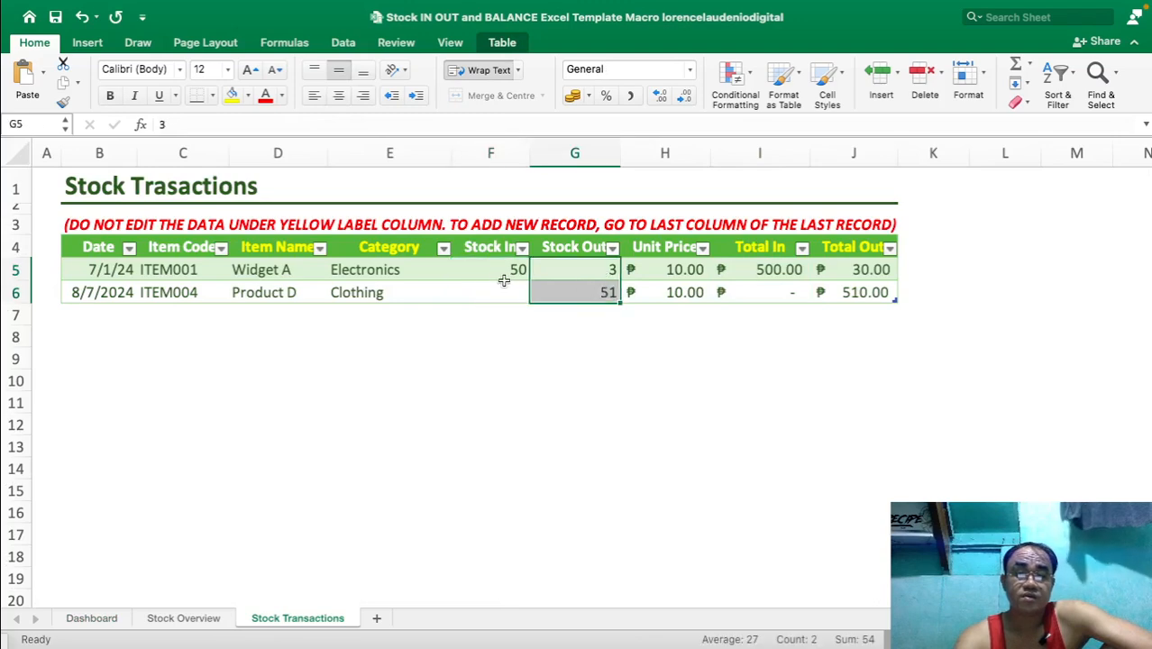
left_click_drag(501, 270, 498, 283)
left_click_drag(593, 270, 591, 283)
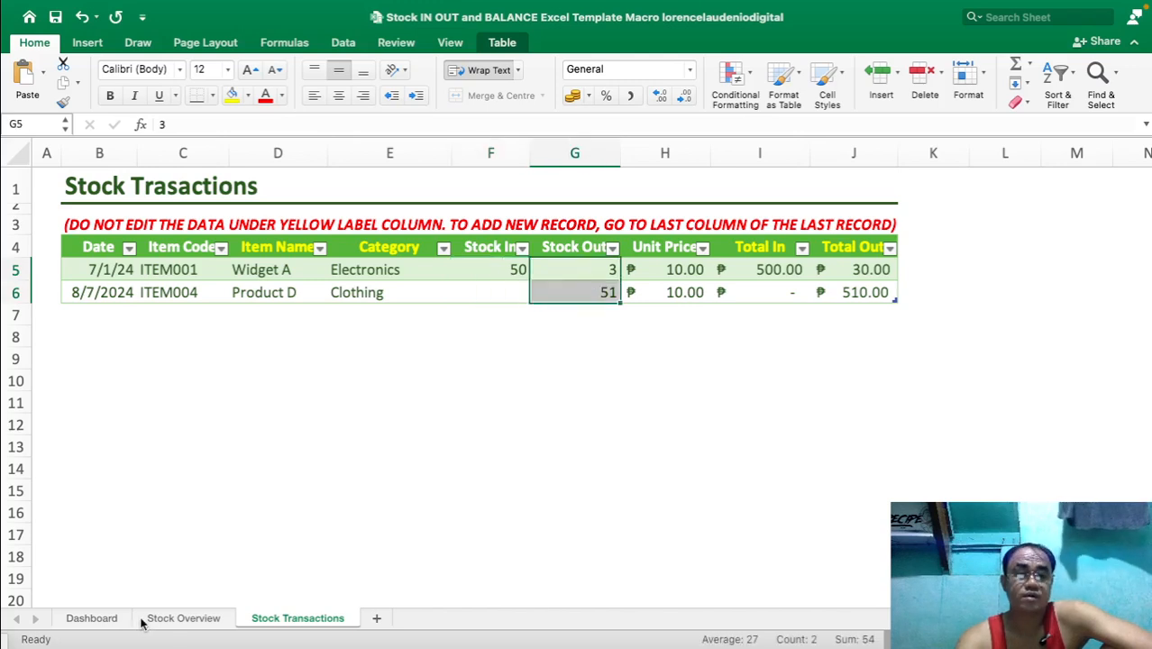
left_click(107, 619)
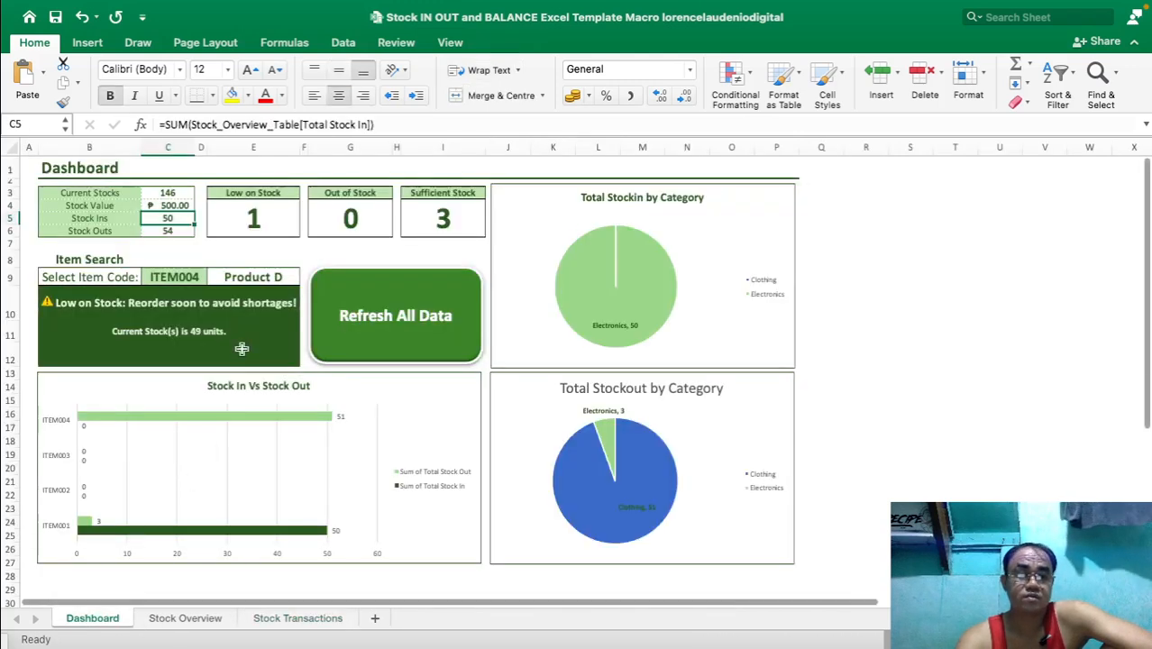
left_click(169, 231)
left_click(869, 328)
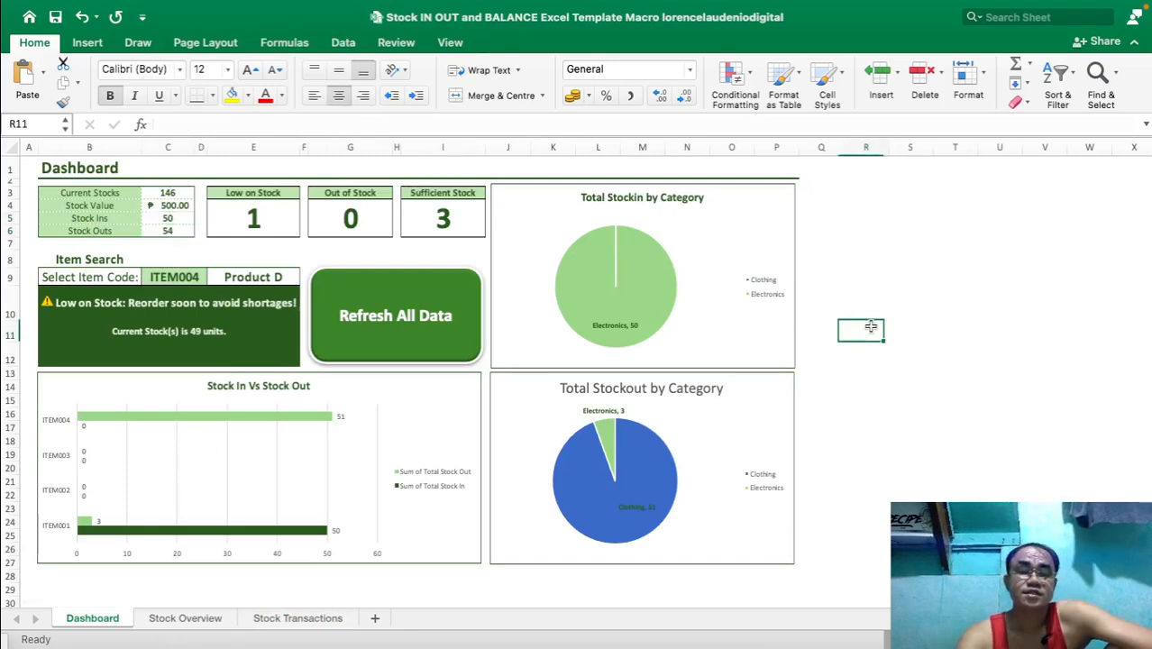